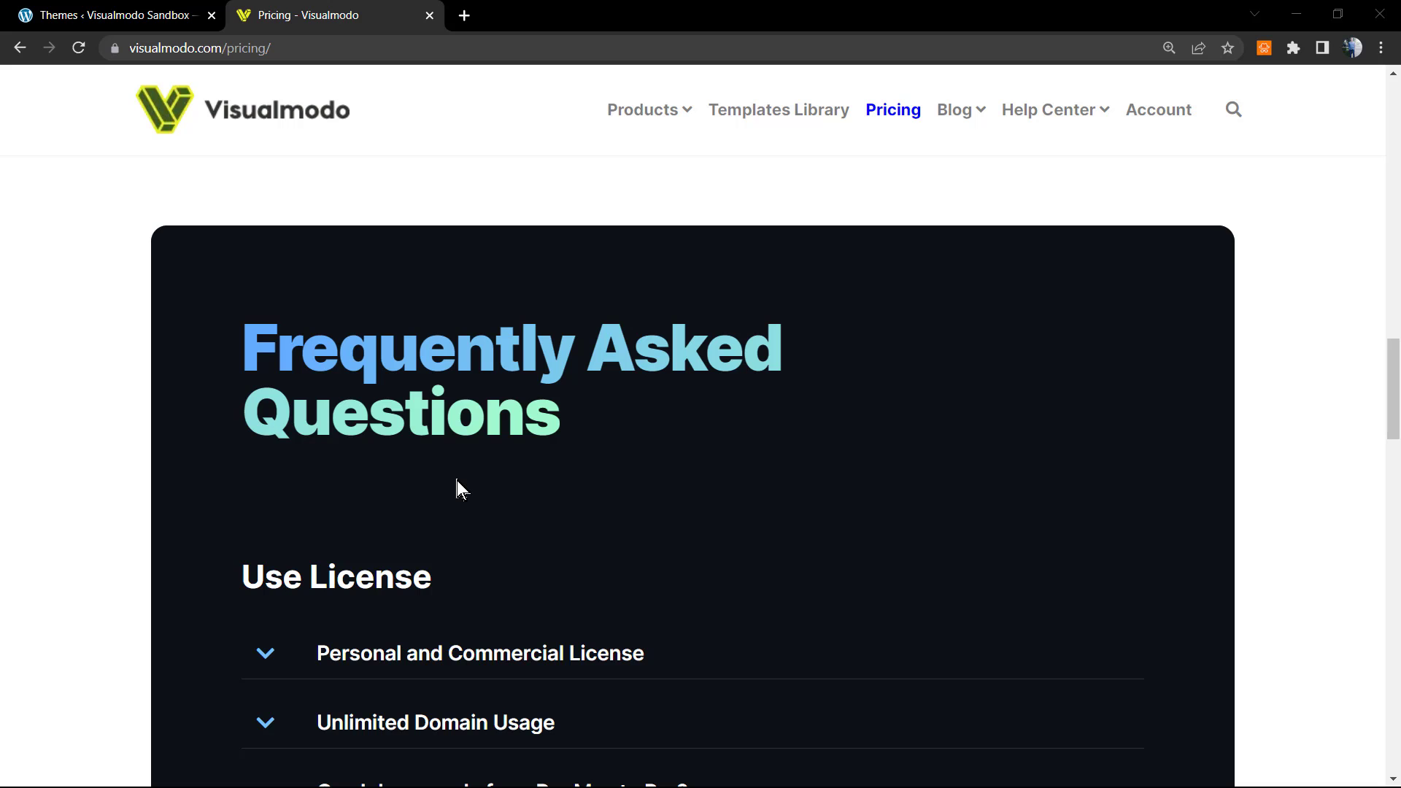
Expand the FAQ answers on renewing the license yearly and the website breaking without renewal.
scroll(464, 479, down, 1)
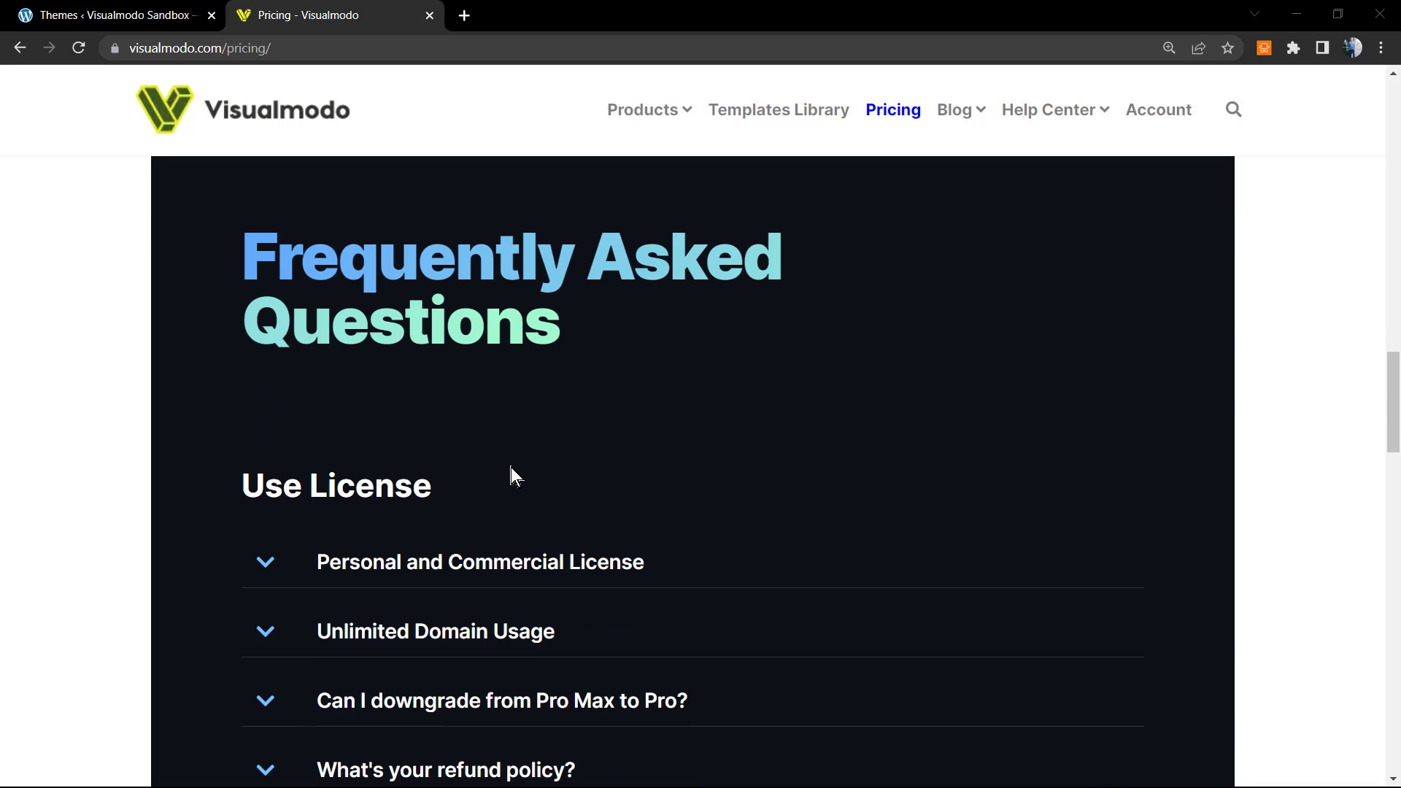
scroll(511, 470, down, 2)
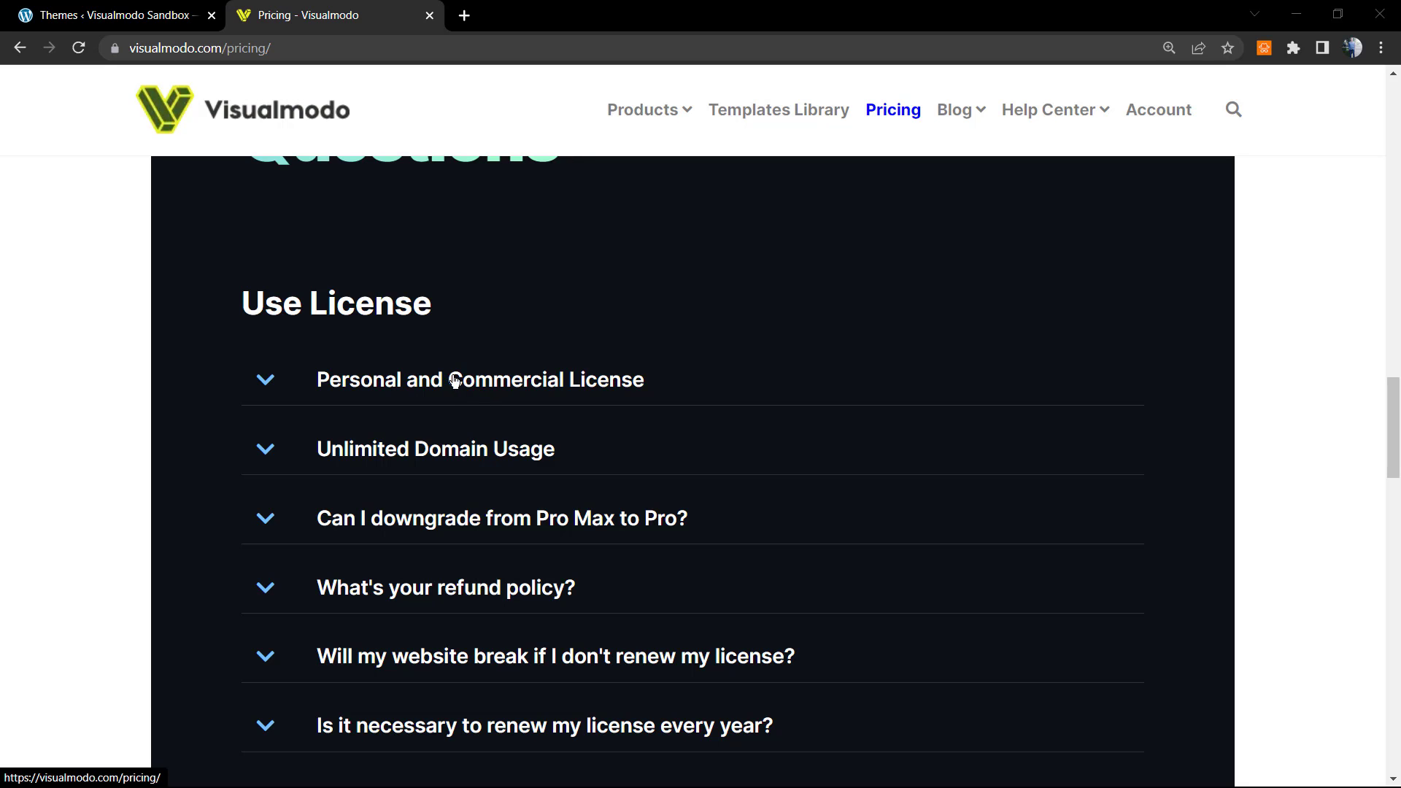
scroll(438, 357, up, 5)
scroll(475, 410, down, 2)
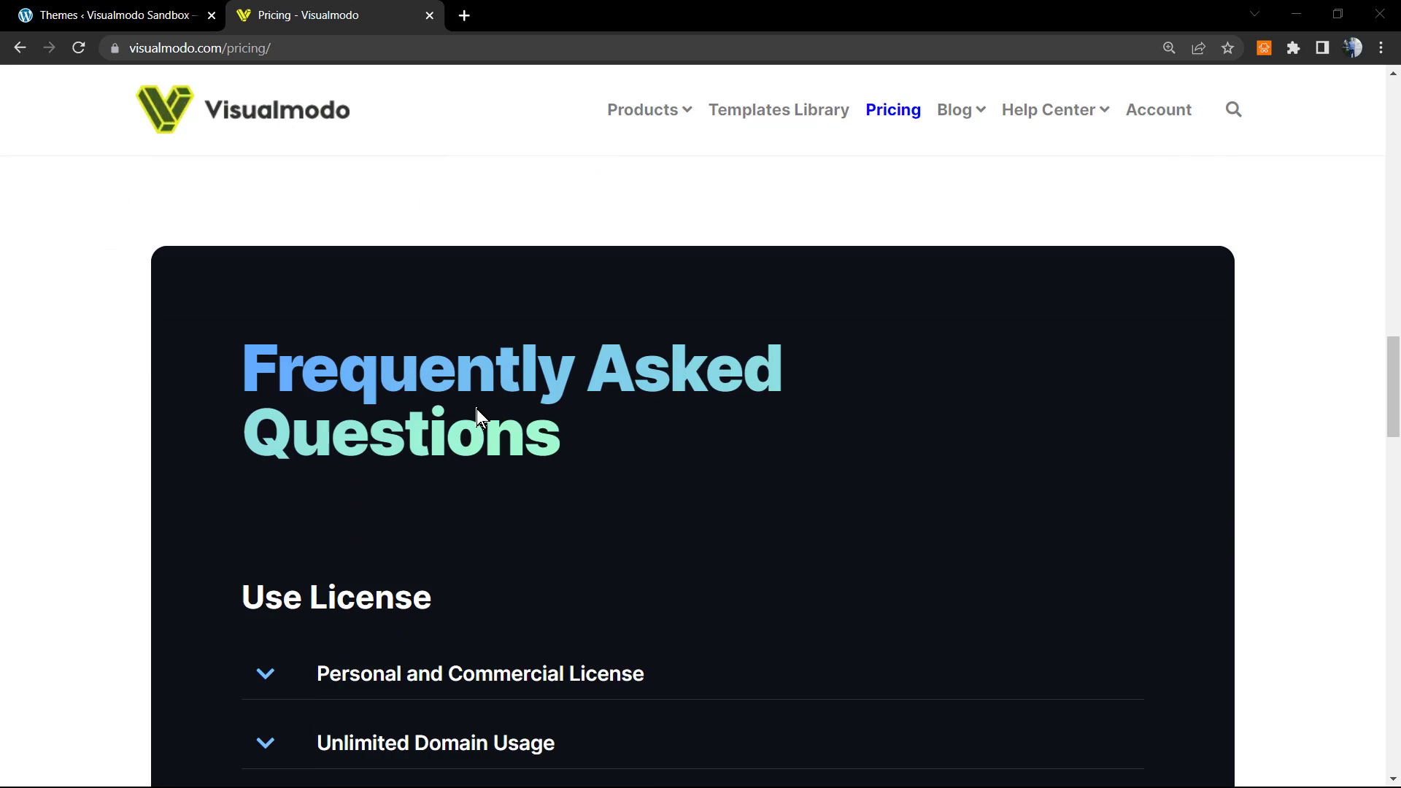
scroll(476, 409, up, 5)
scroll(475, 409, down, 2)
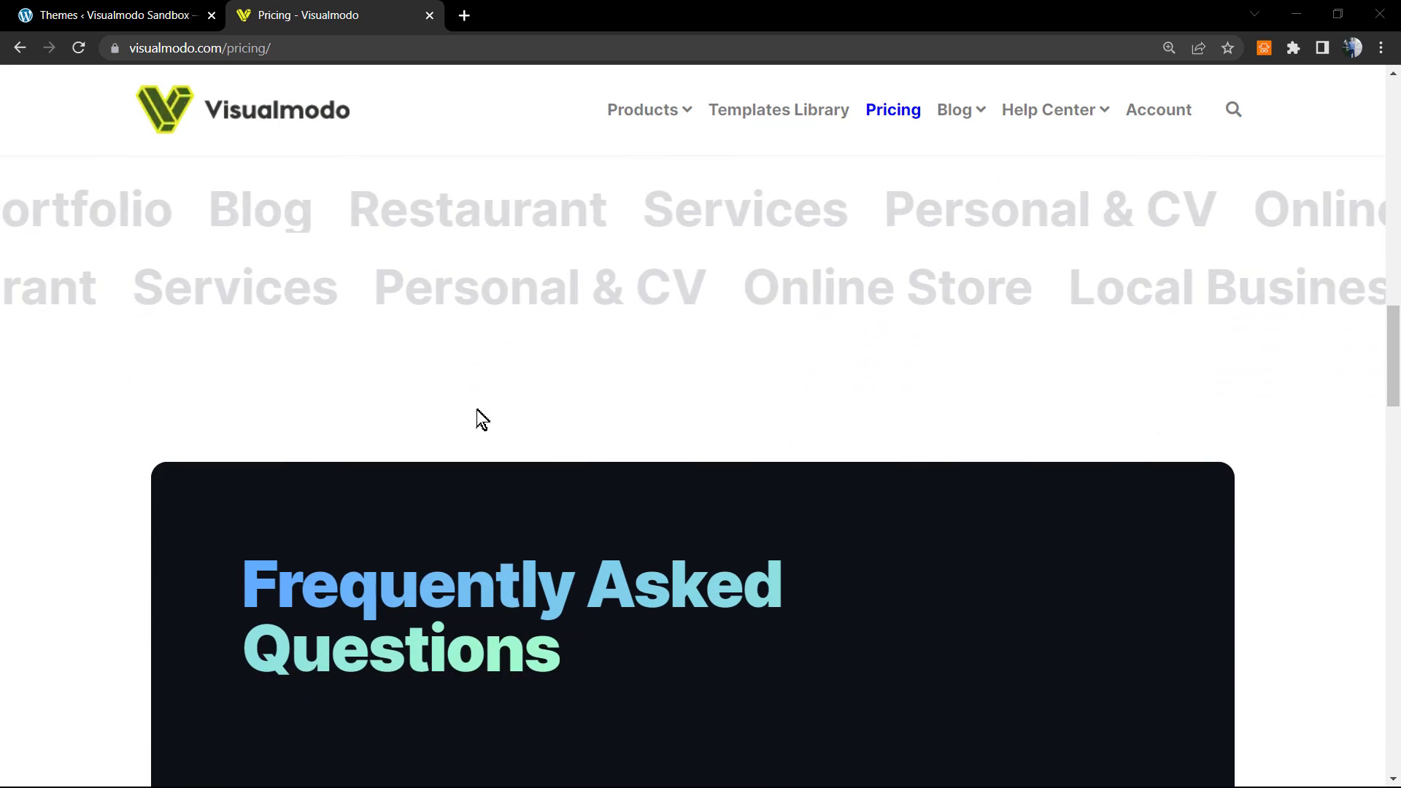
scroll(476, 409, down, 4)
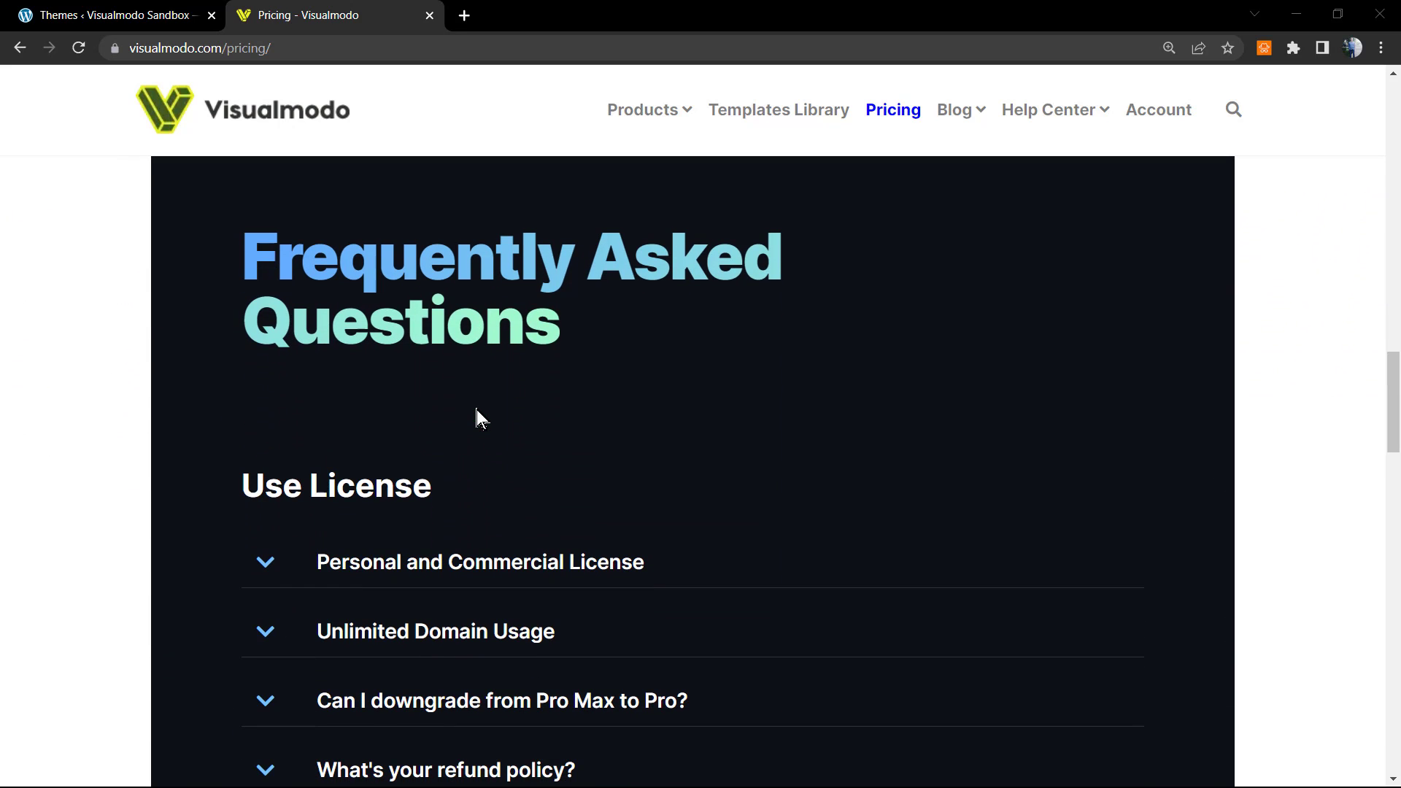
scroll(476, 409, down, 8)
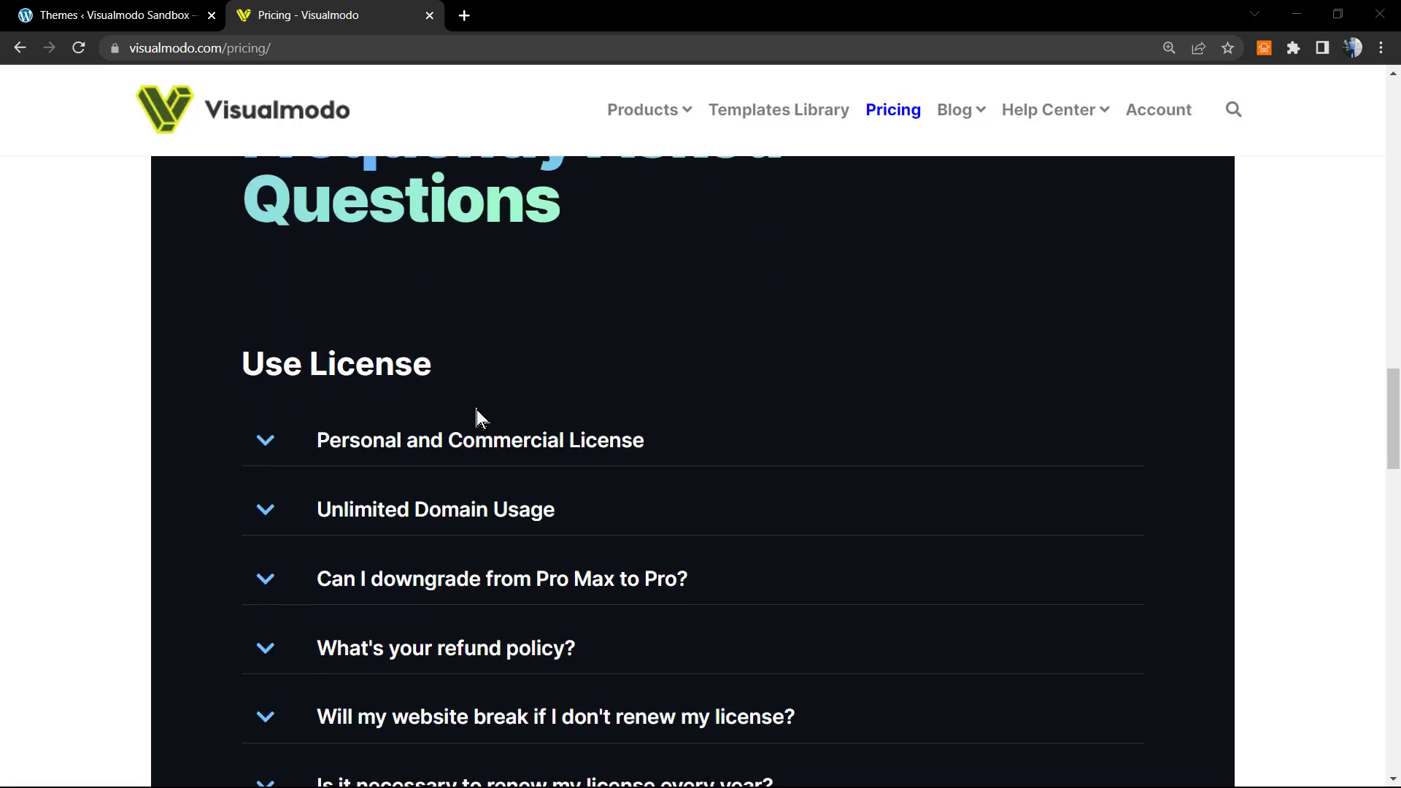
scroll(429, 337, up, 2)
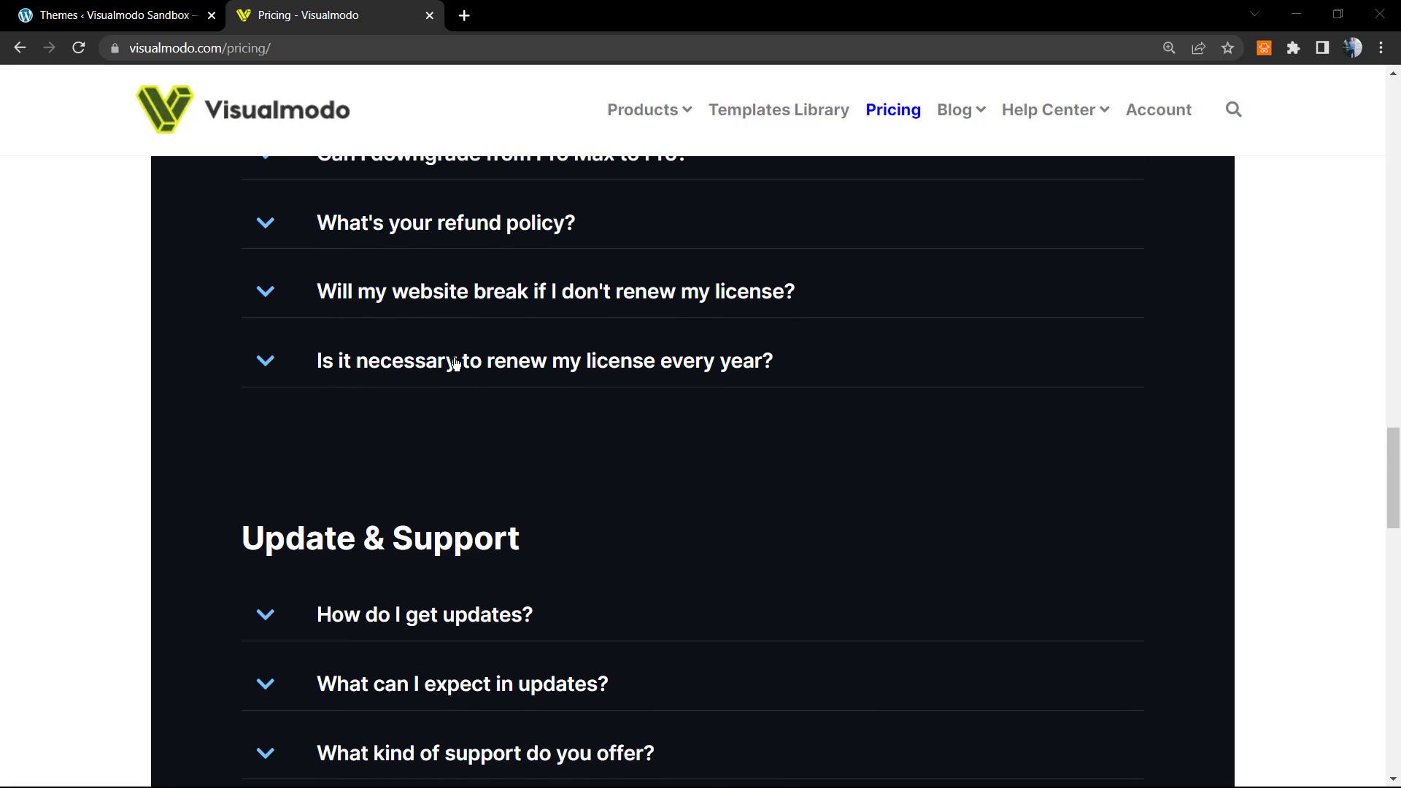
click(454, 363)
click(428, 305)
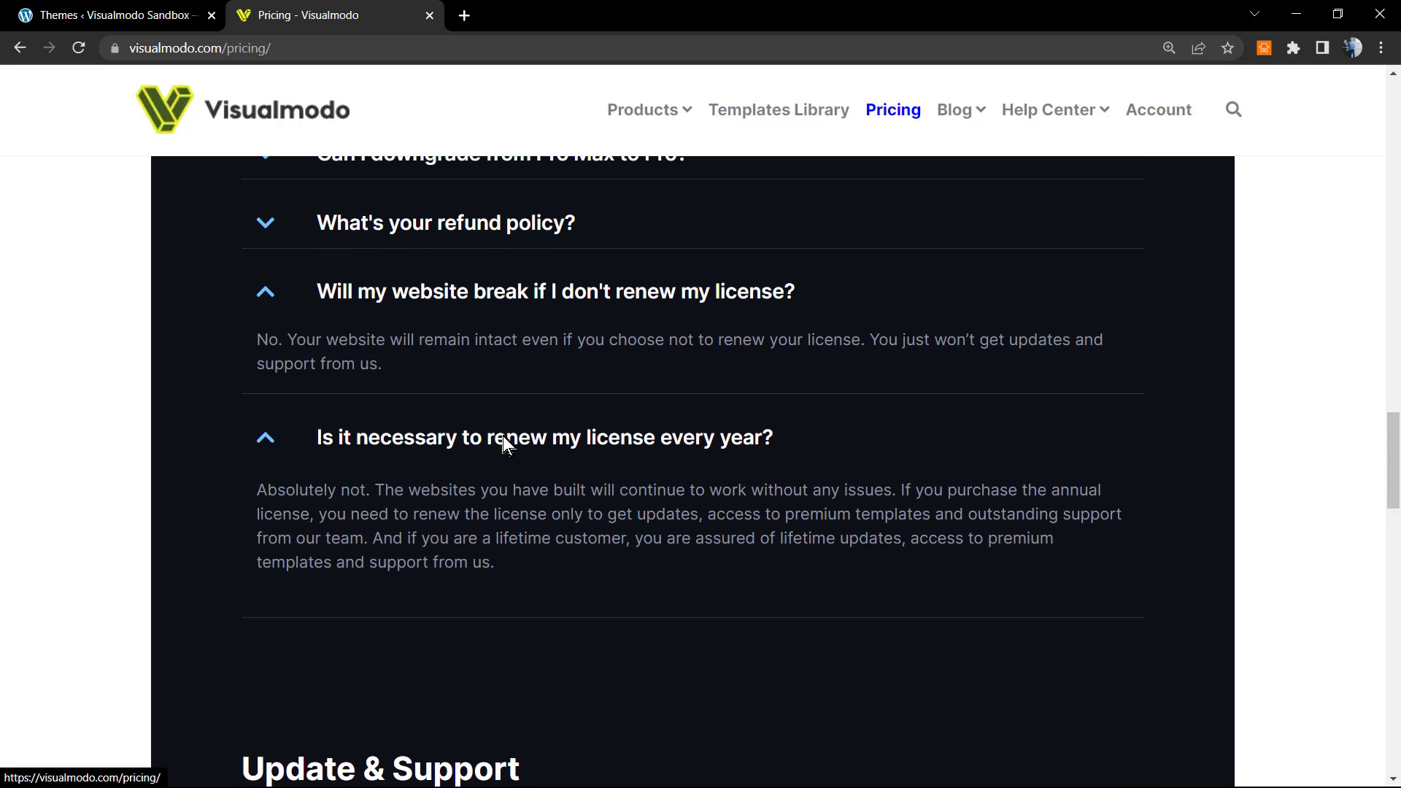
Expand and read the answers to 'How do I get updates?' and 'What can I expect in updates?'.
scroll(452, 453, down, 3)
click(407, 608)
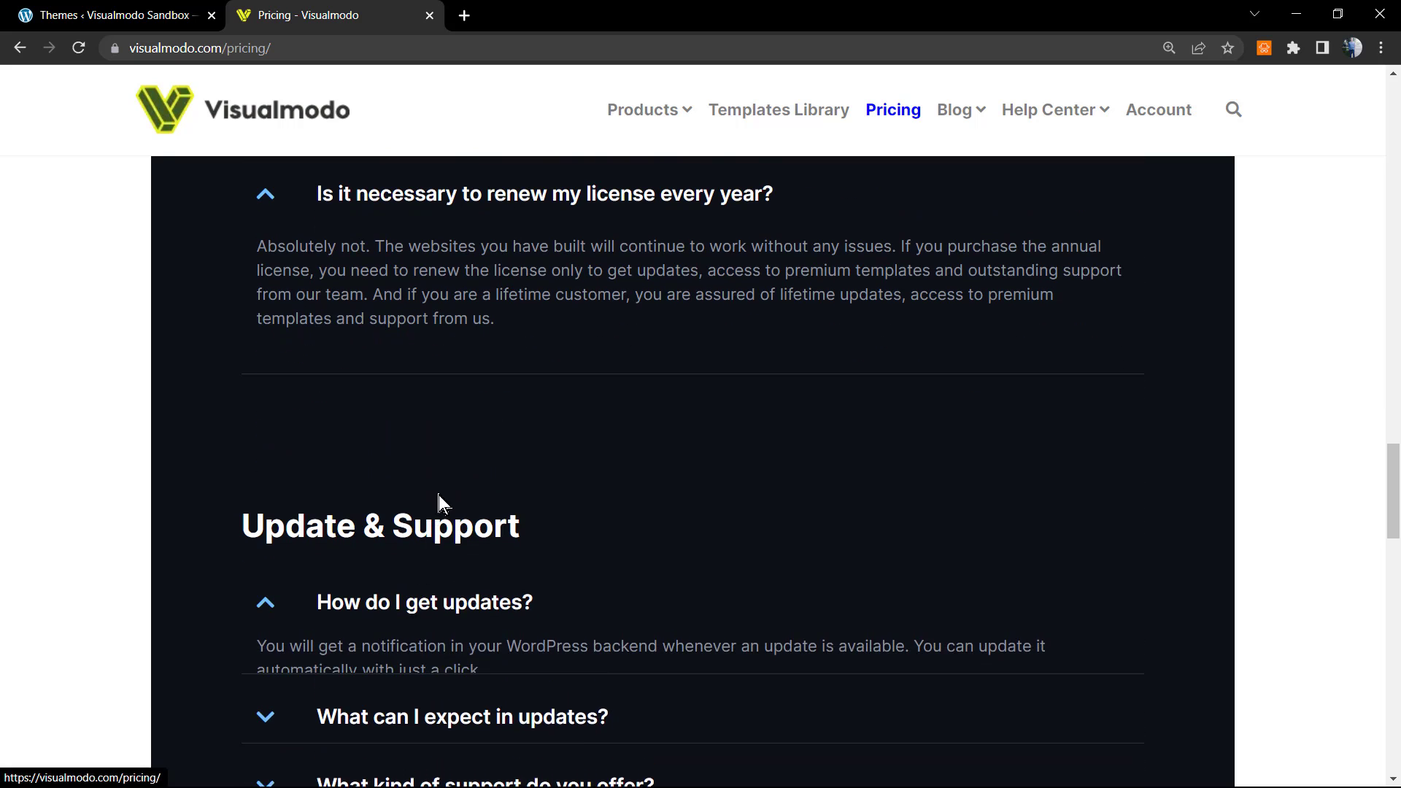
scroll(445, 467, down, 3)
click(456, 586)
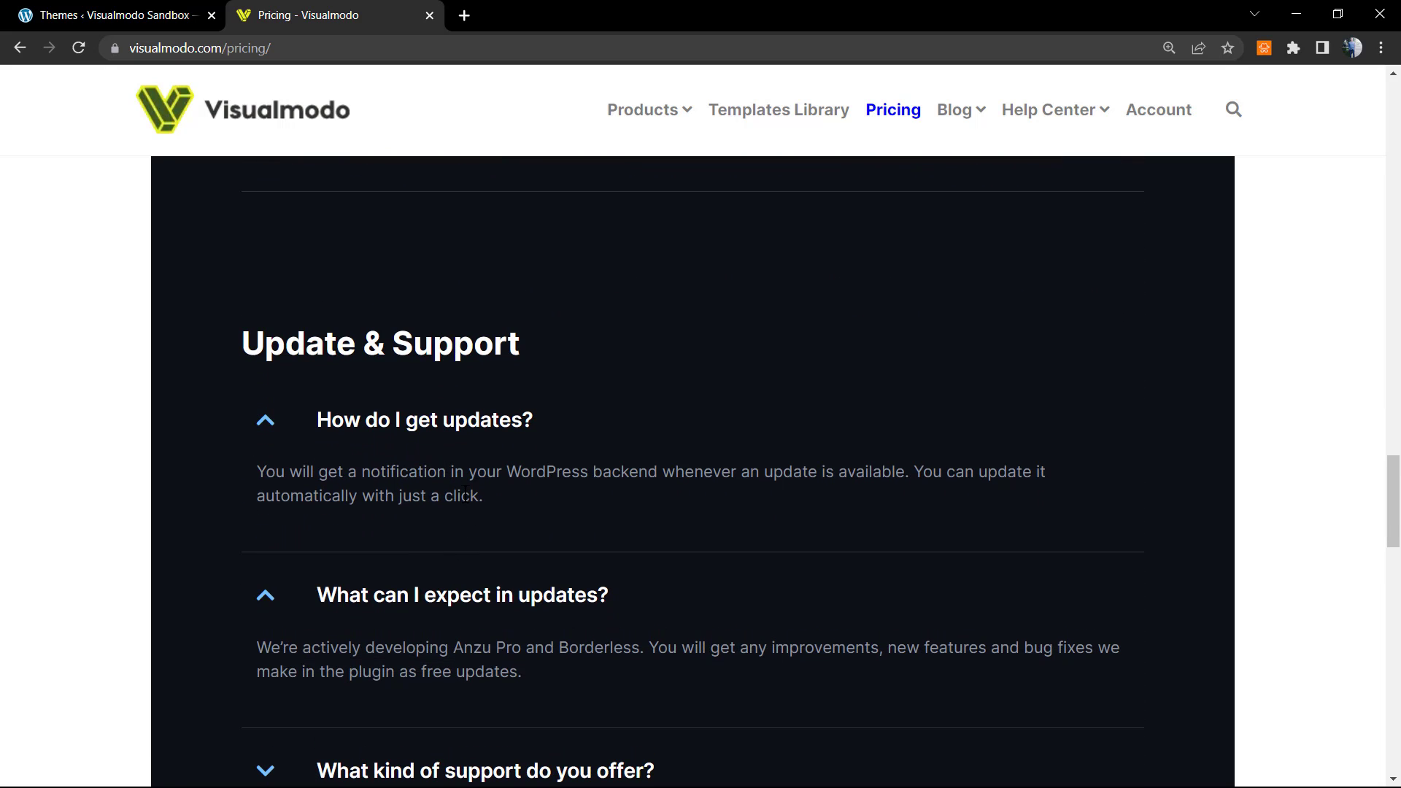
click(427, 429)
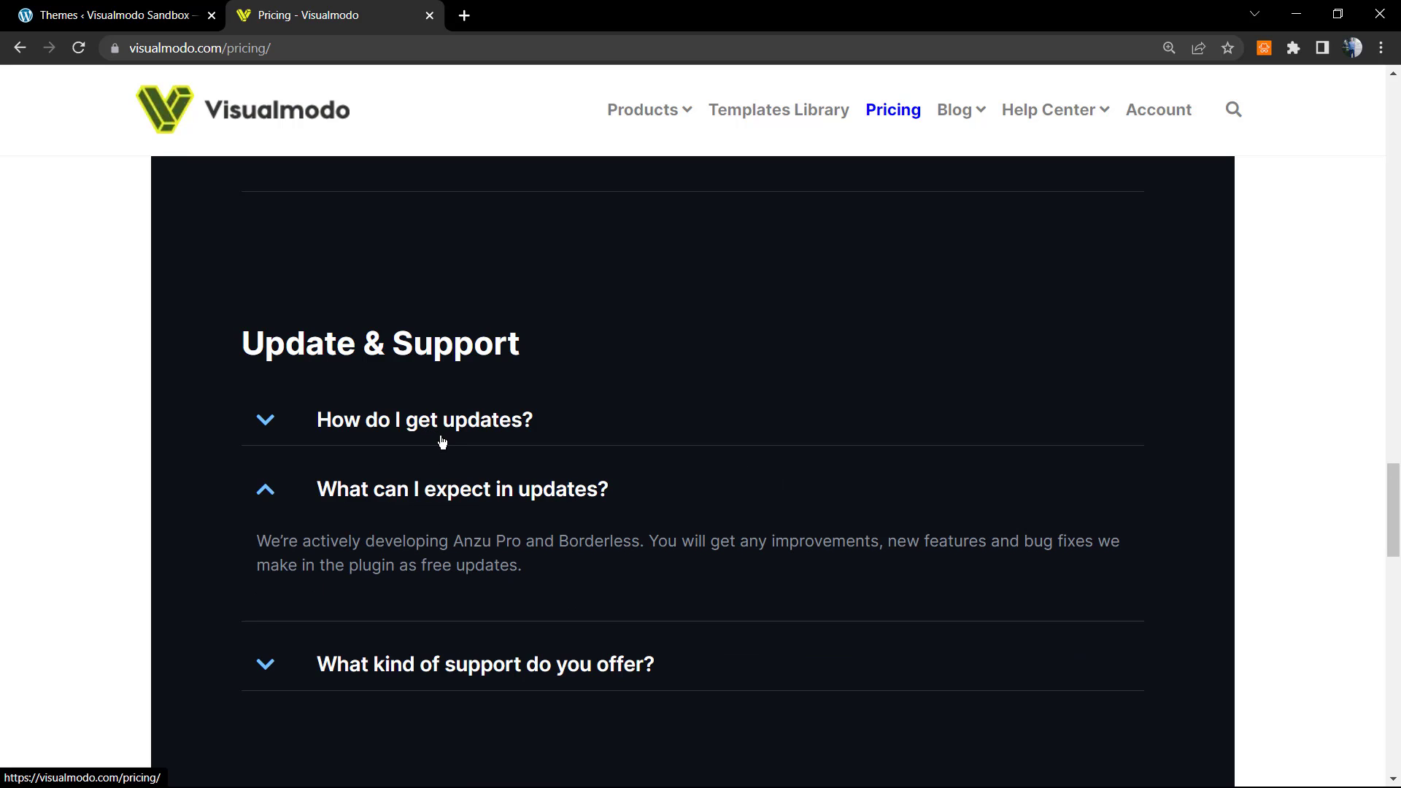
click(456, 490)
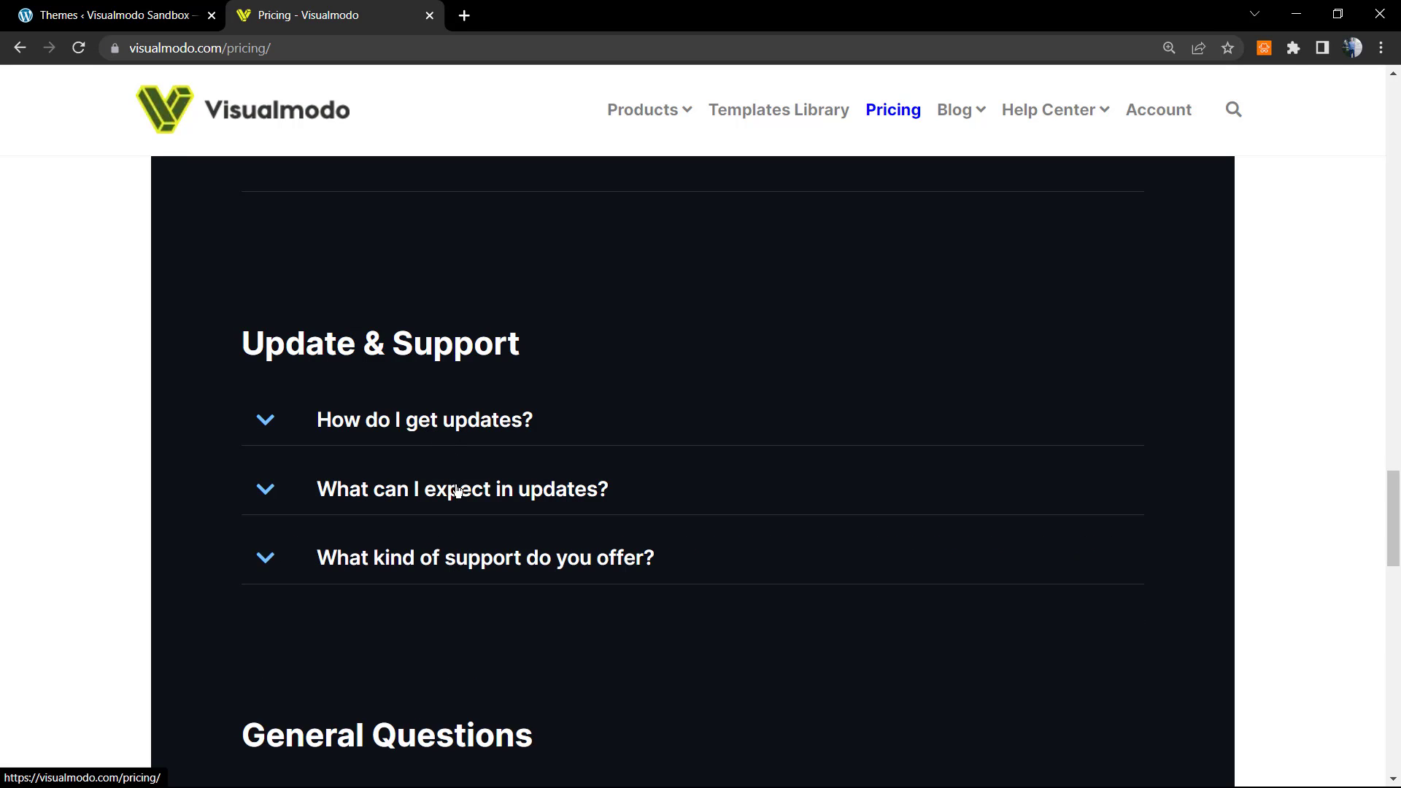
click(456, 490)
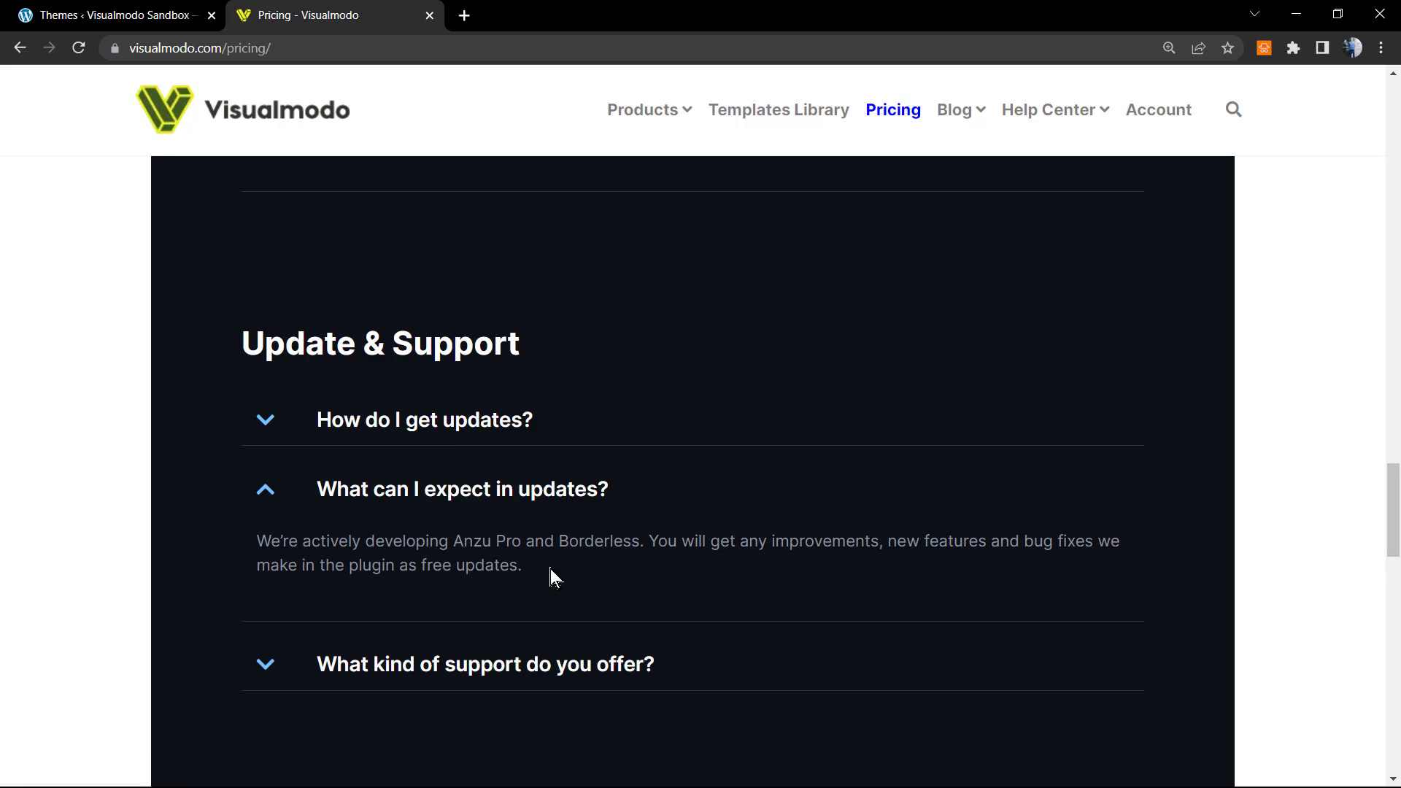
triple_click(540, 541)
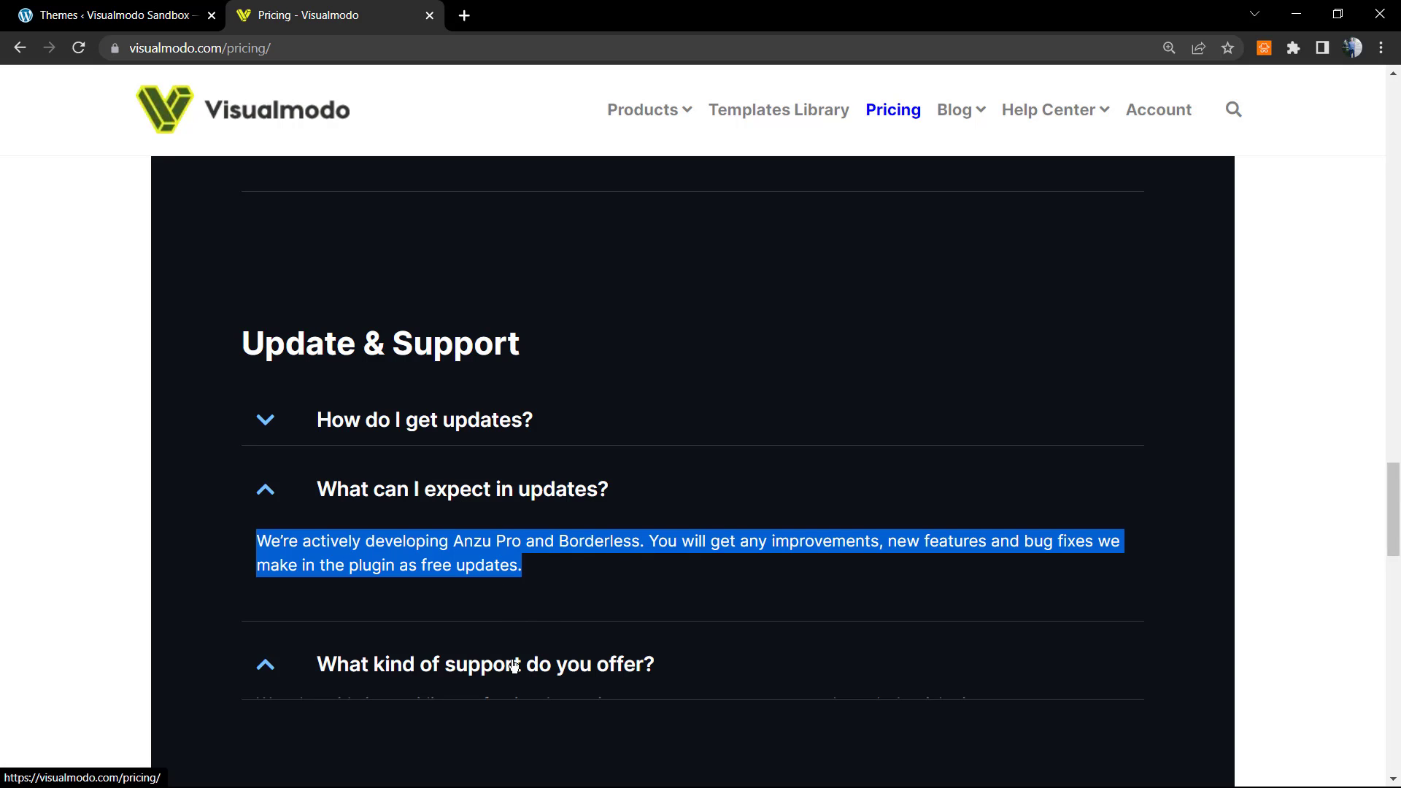
Expand the answer about the support offered and read through to the closing contact note.
click(538, 662)
scroll(537, 661, down, 1)
scroll(536, 562, down, 5)
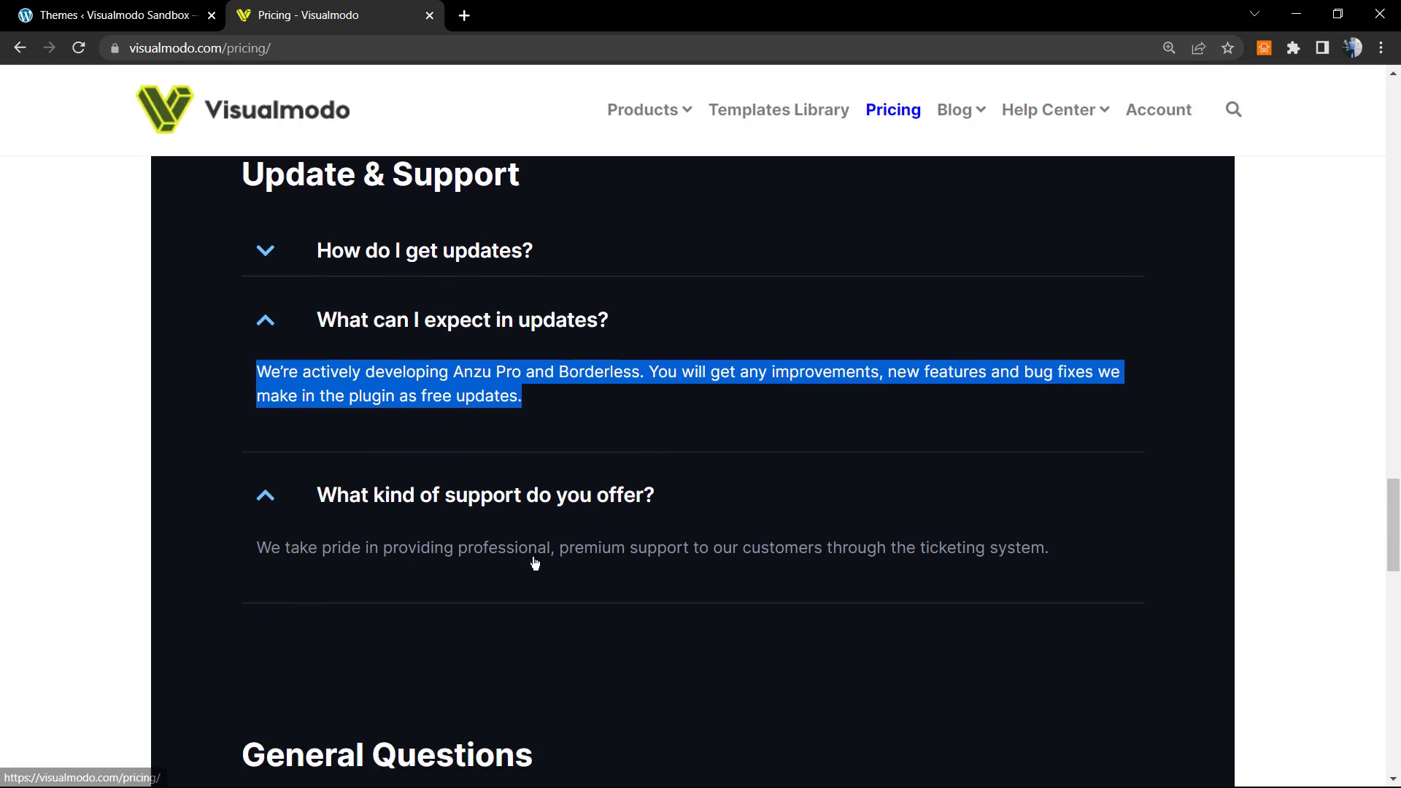
scroll(518, 558, down, 4)
scroll(569, 525, up, 3)
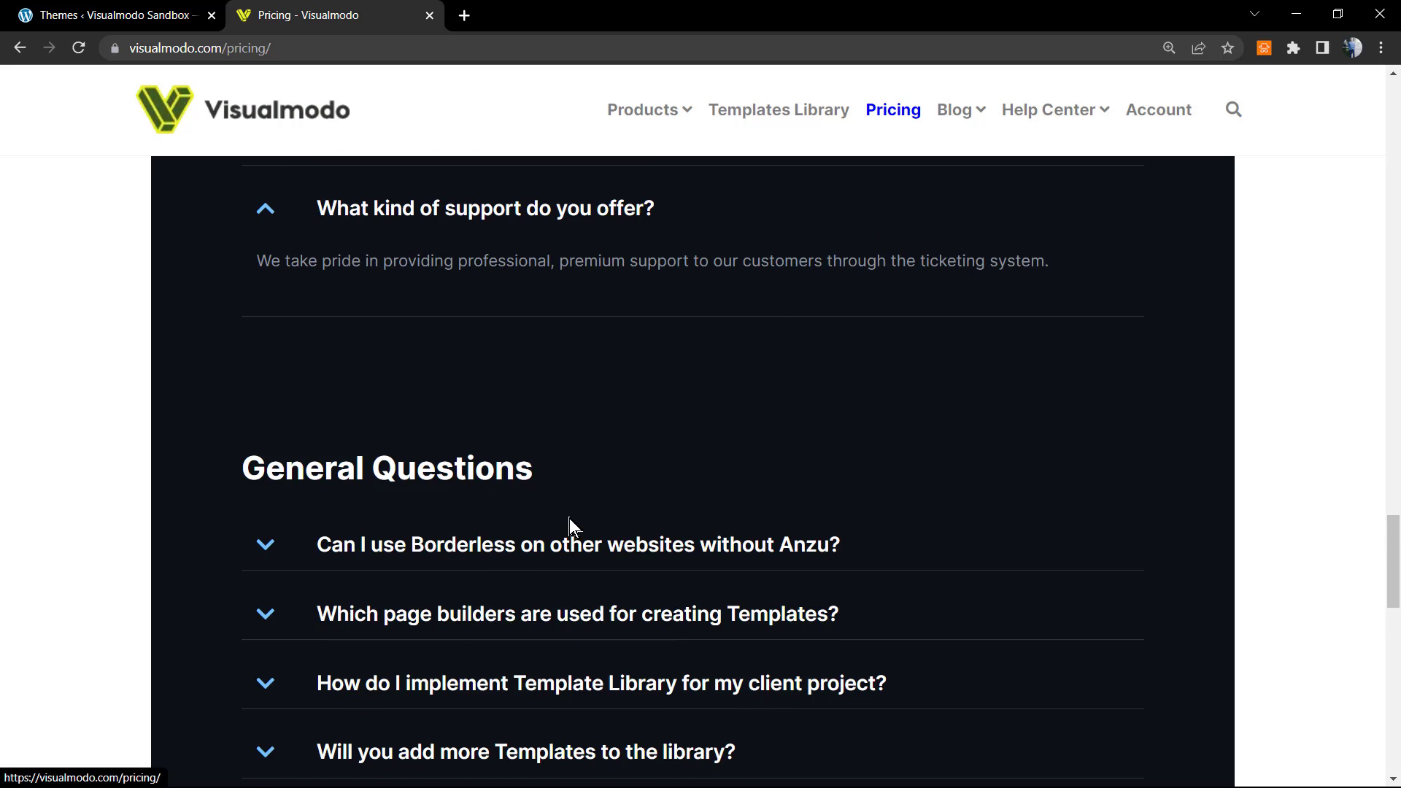
scroll(569, 529, down, 6)
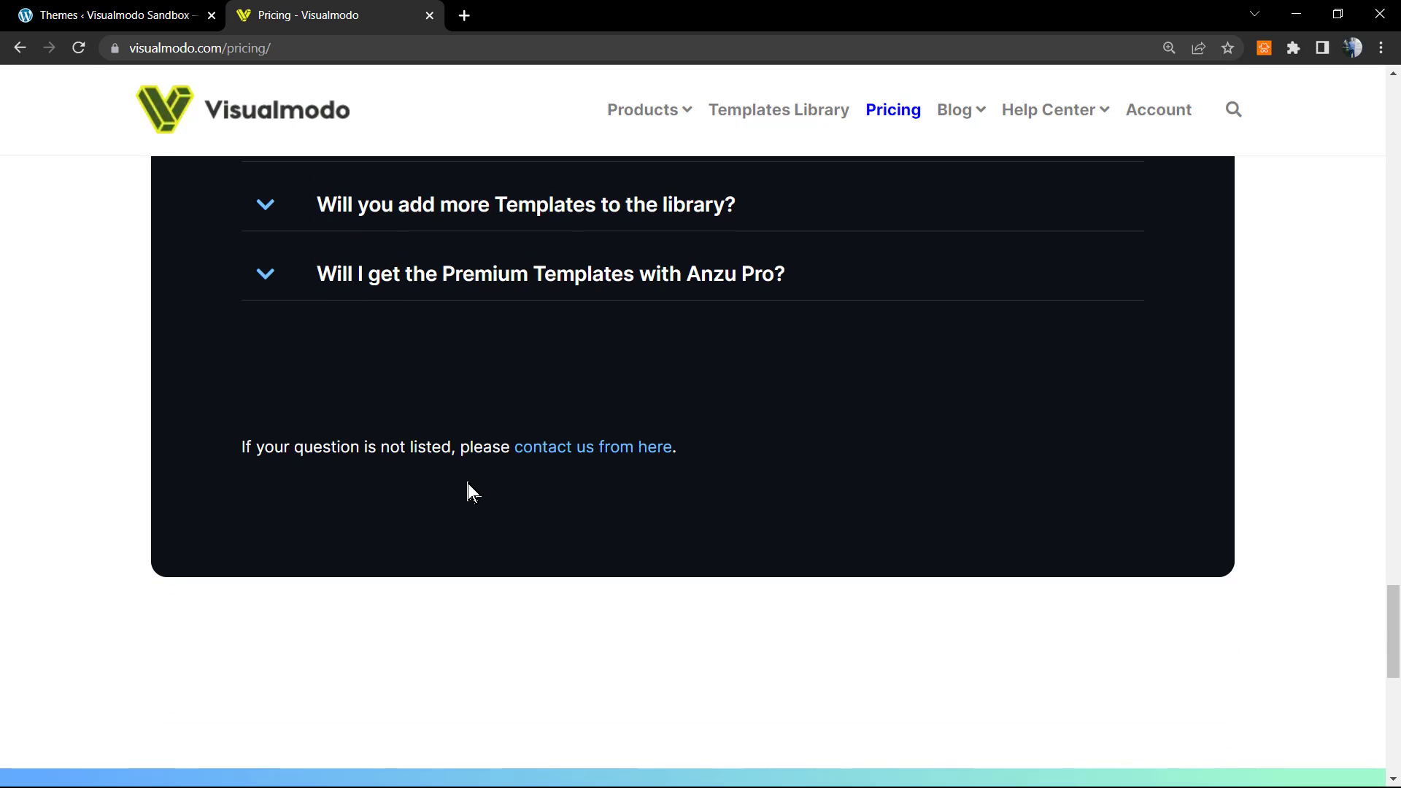
scroll(467, 483, up, 6)
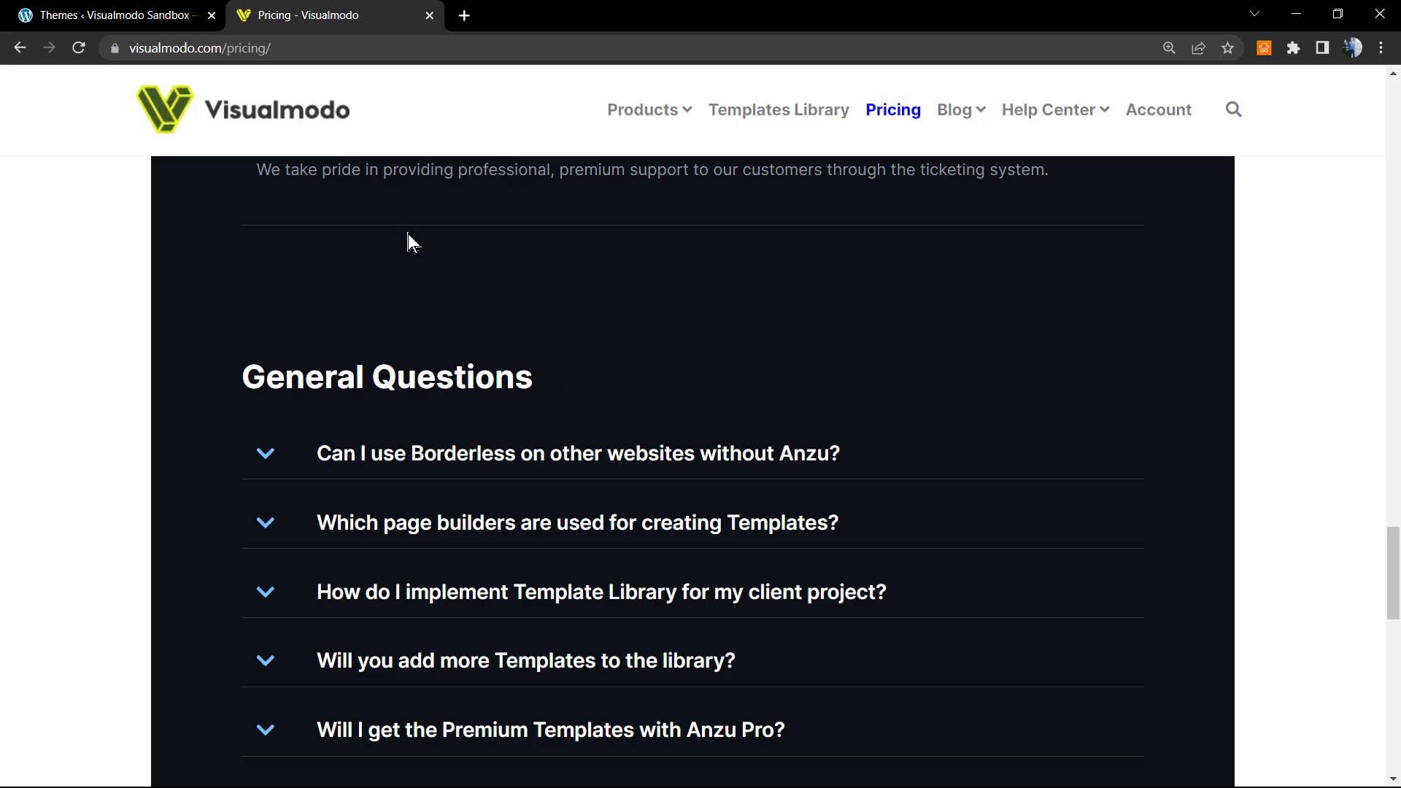
From the WordPress admin dashboard, create a blank new page via Pages > Add New.
click(175, 11)
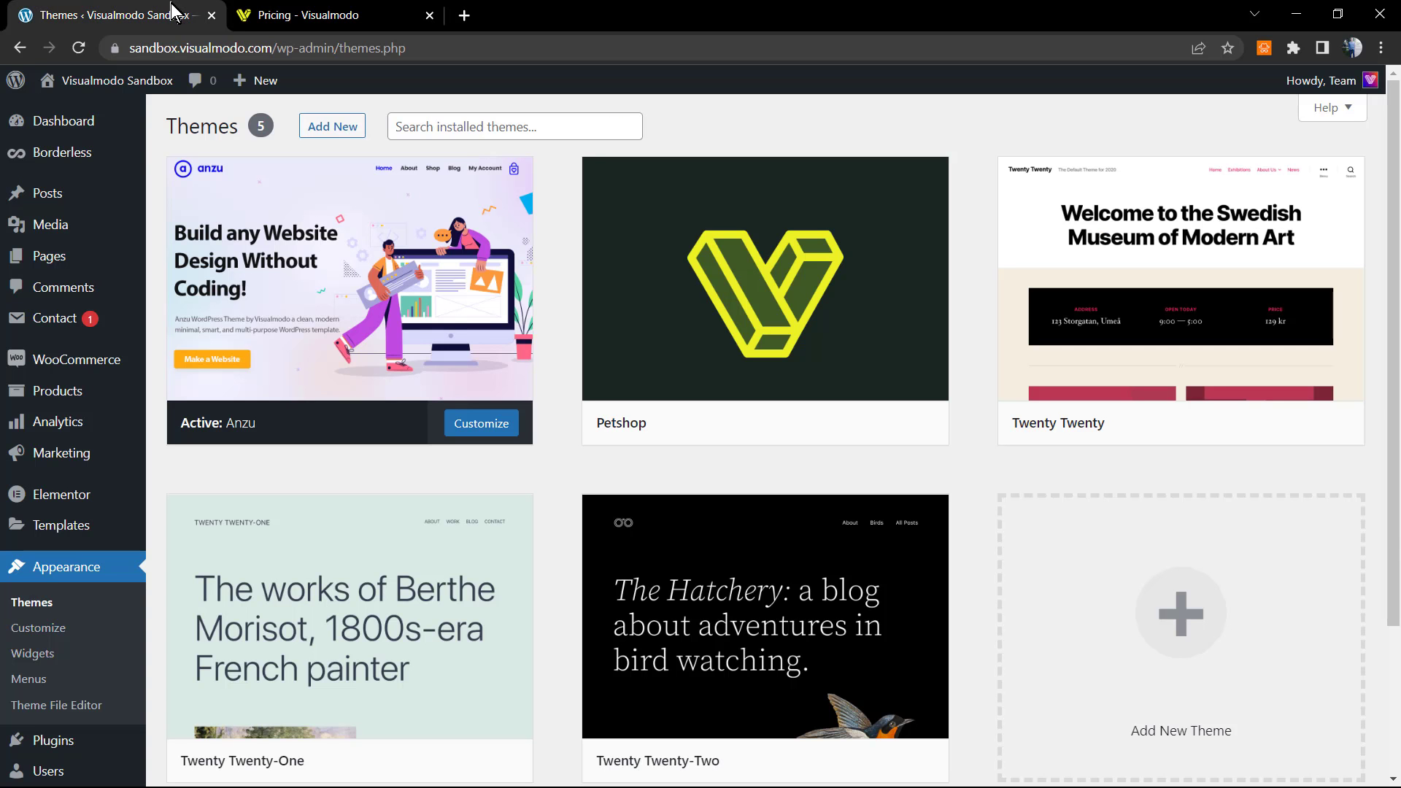
click(64, 120)
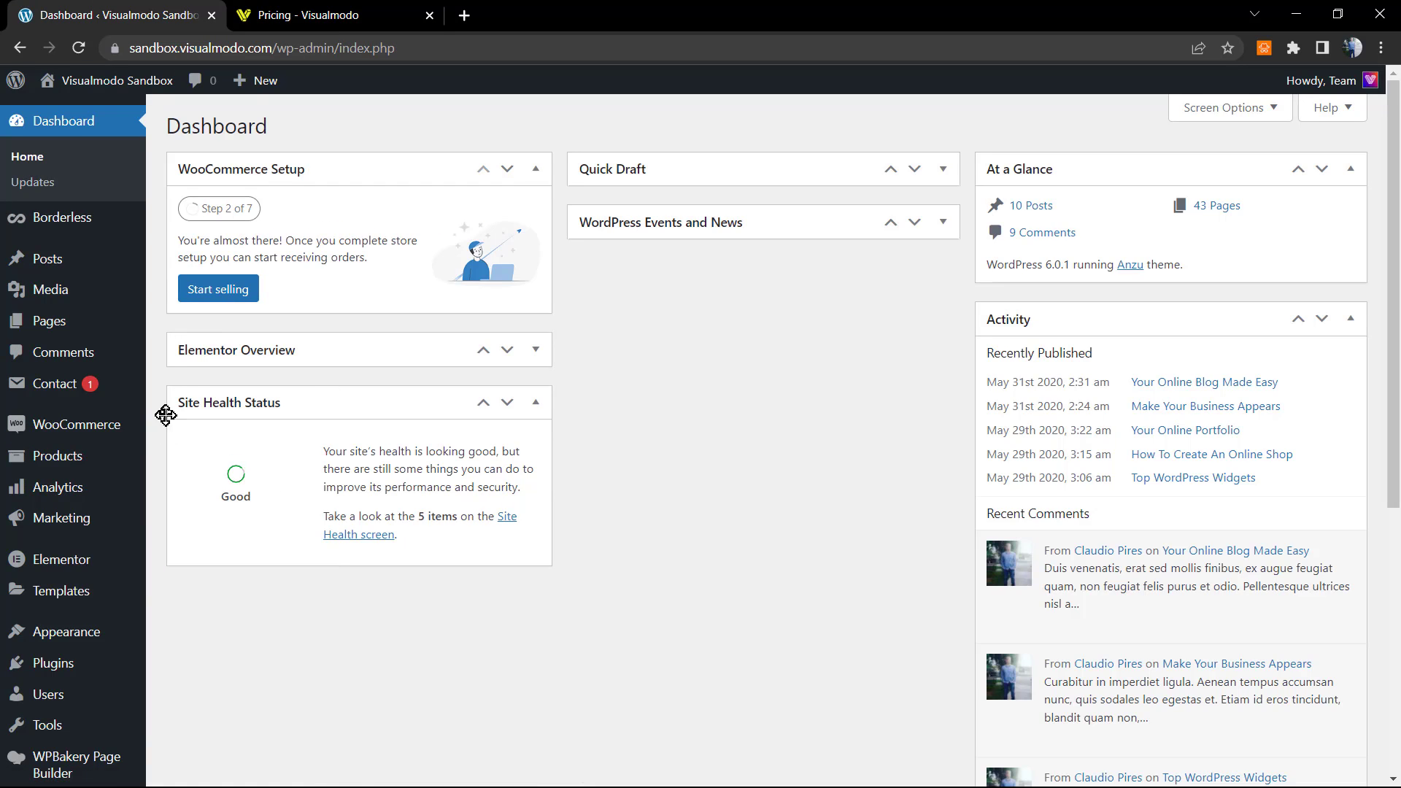
mouse_move(92, 558)
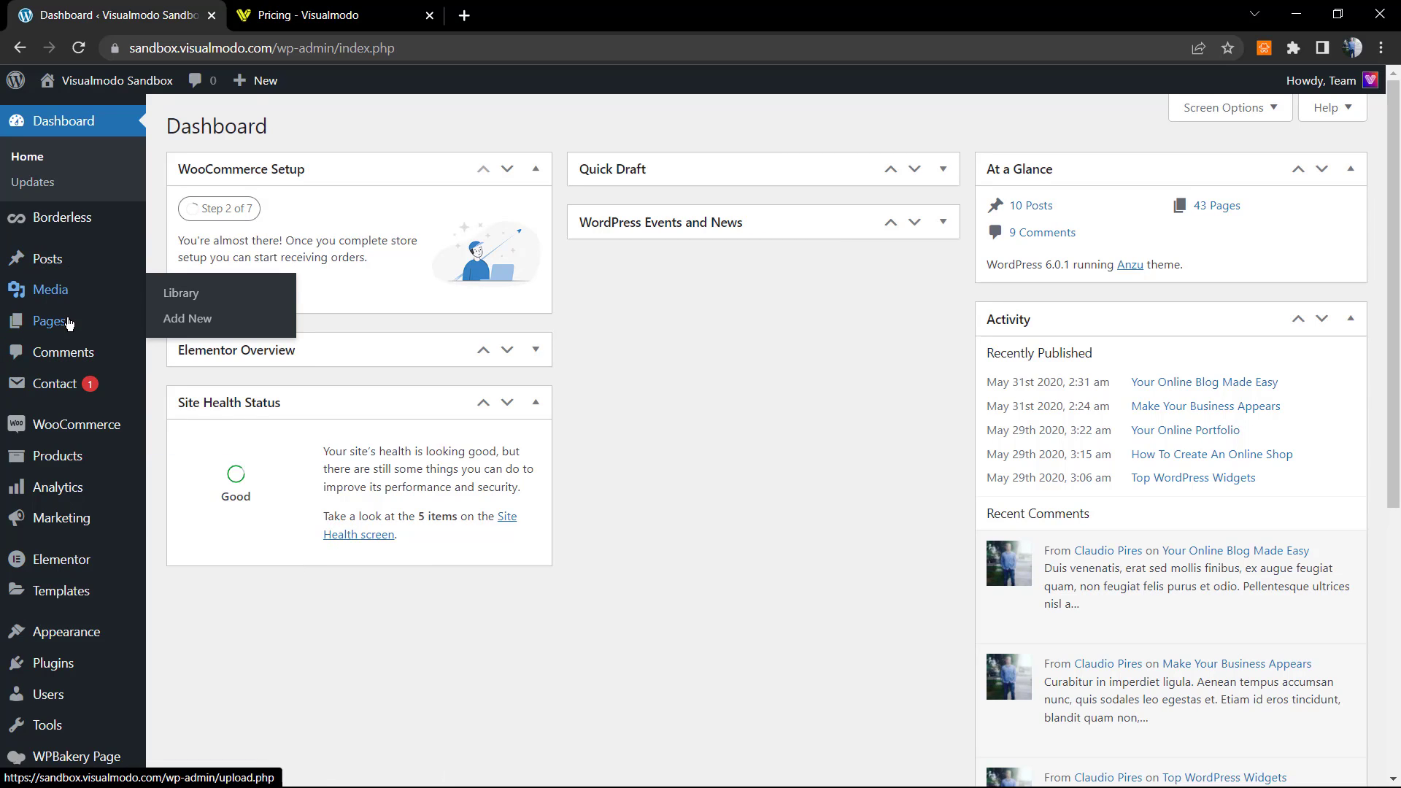
mouse_move(67, 322)
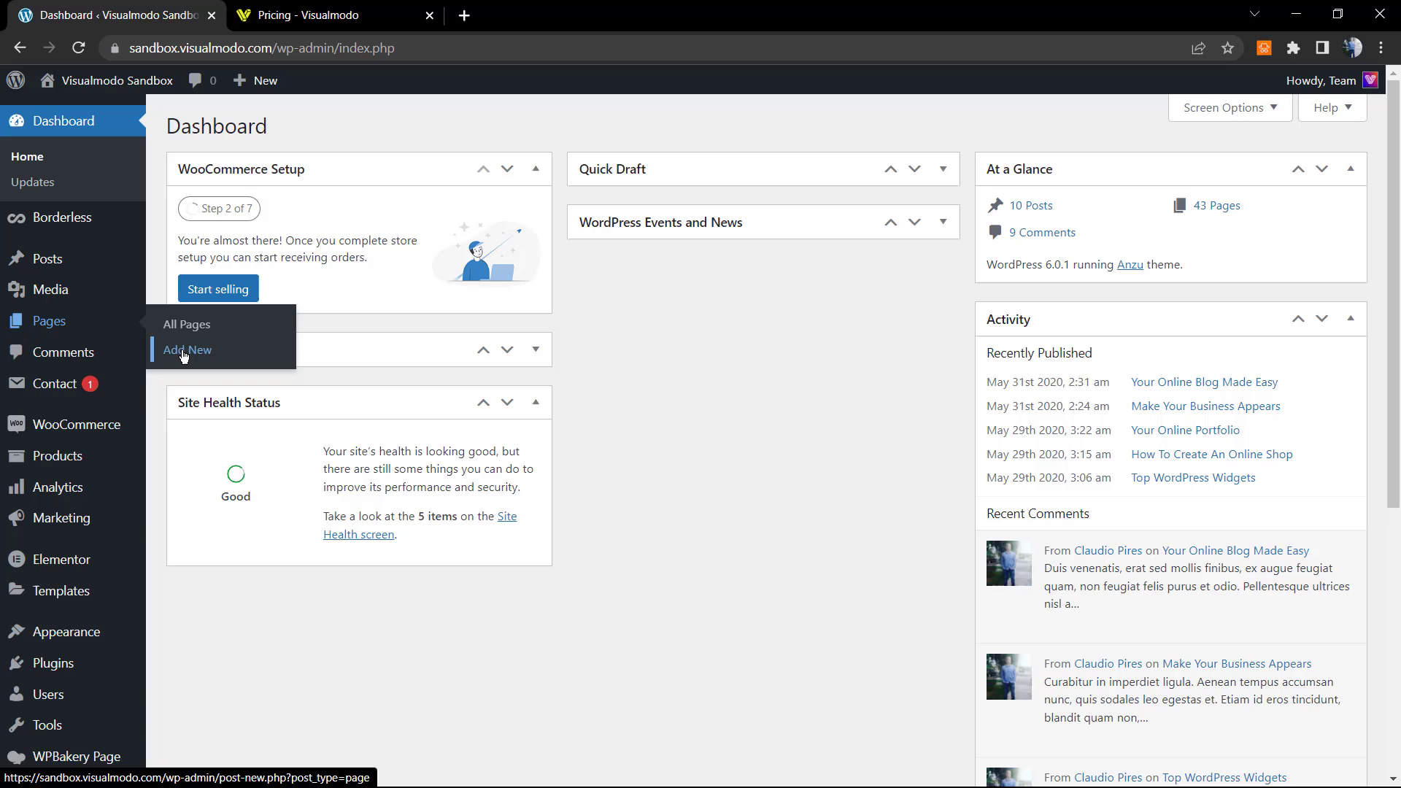
click(184, 355)
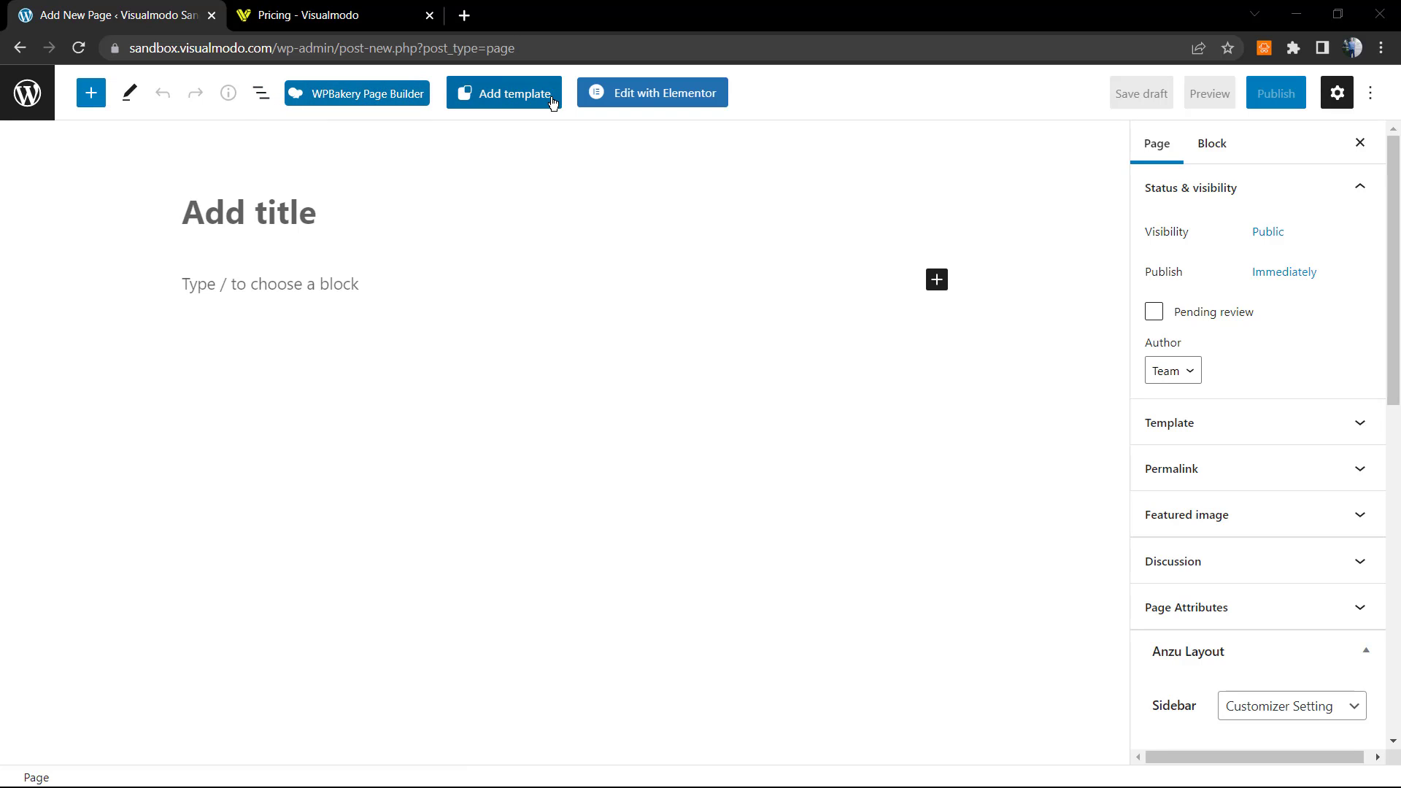
Open the new page Elementor #1985 in Elementor and search the widgets for 'to'.
click(614, 104)
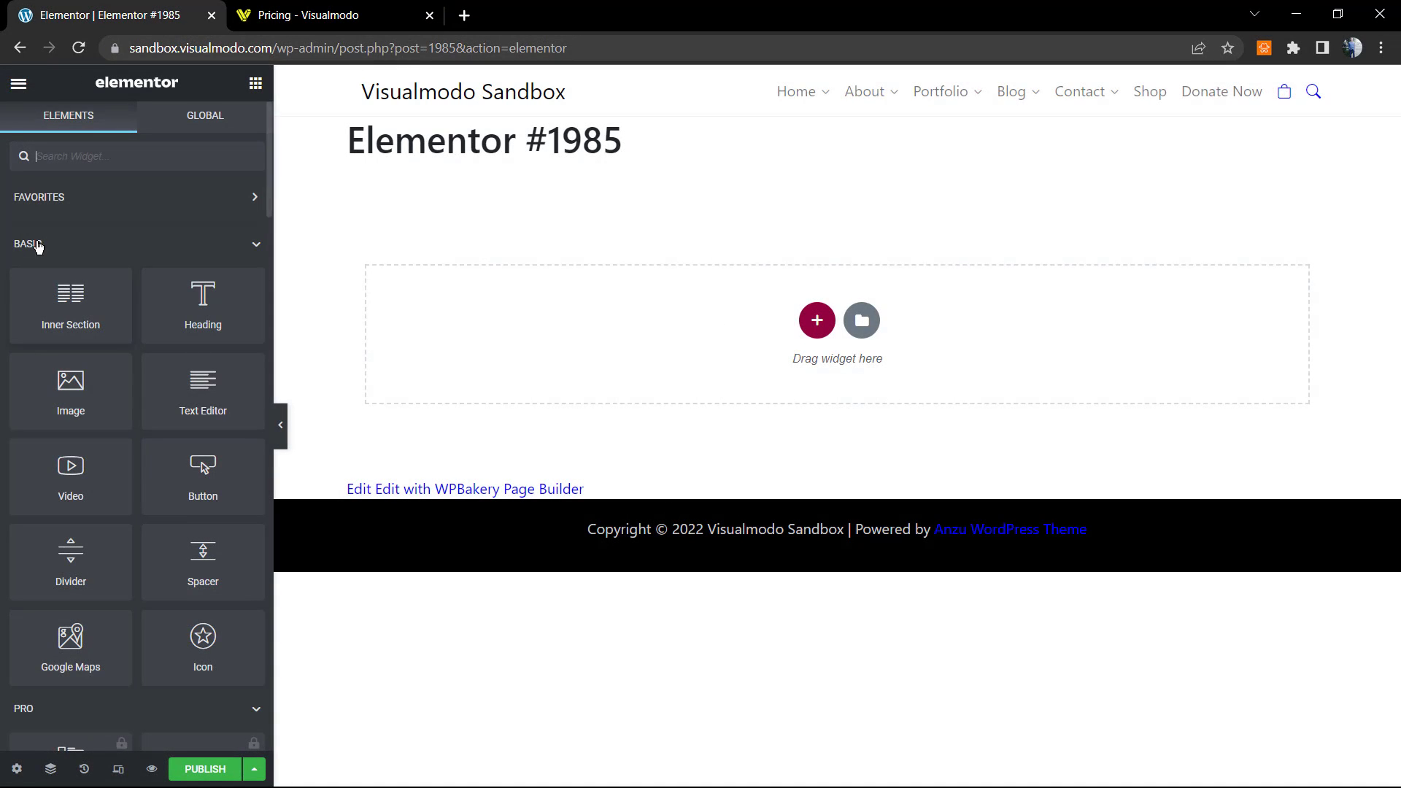
key(ctrl+plus)
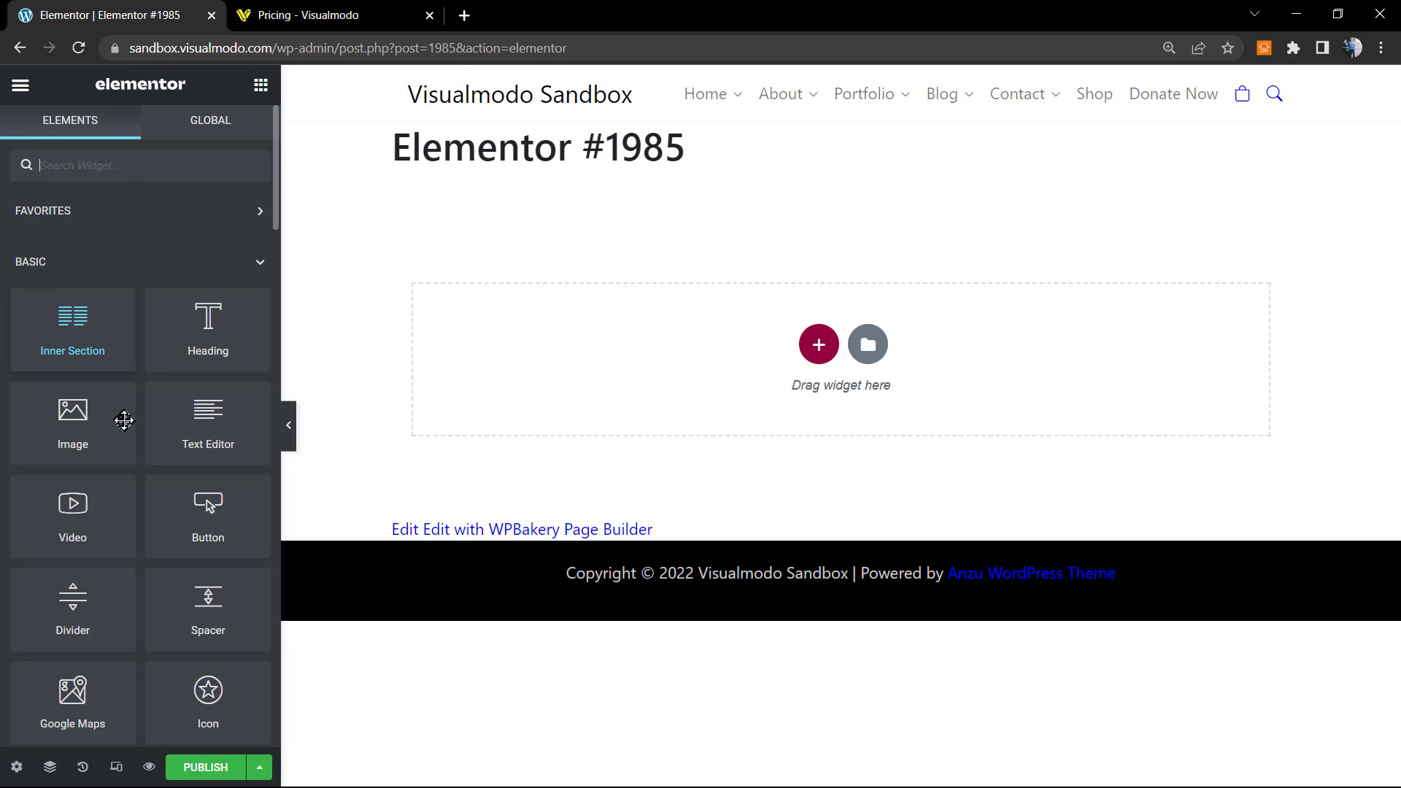
scroll(138, 478, down, 5)
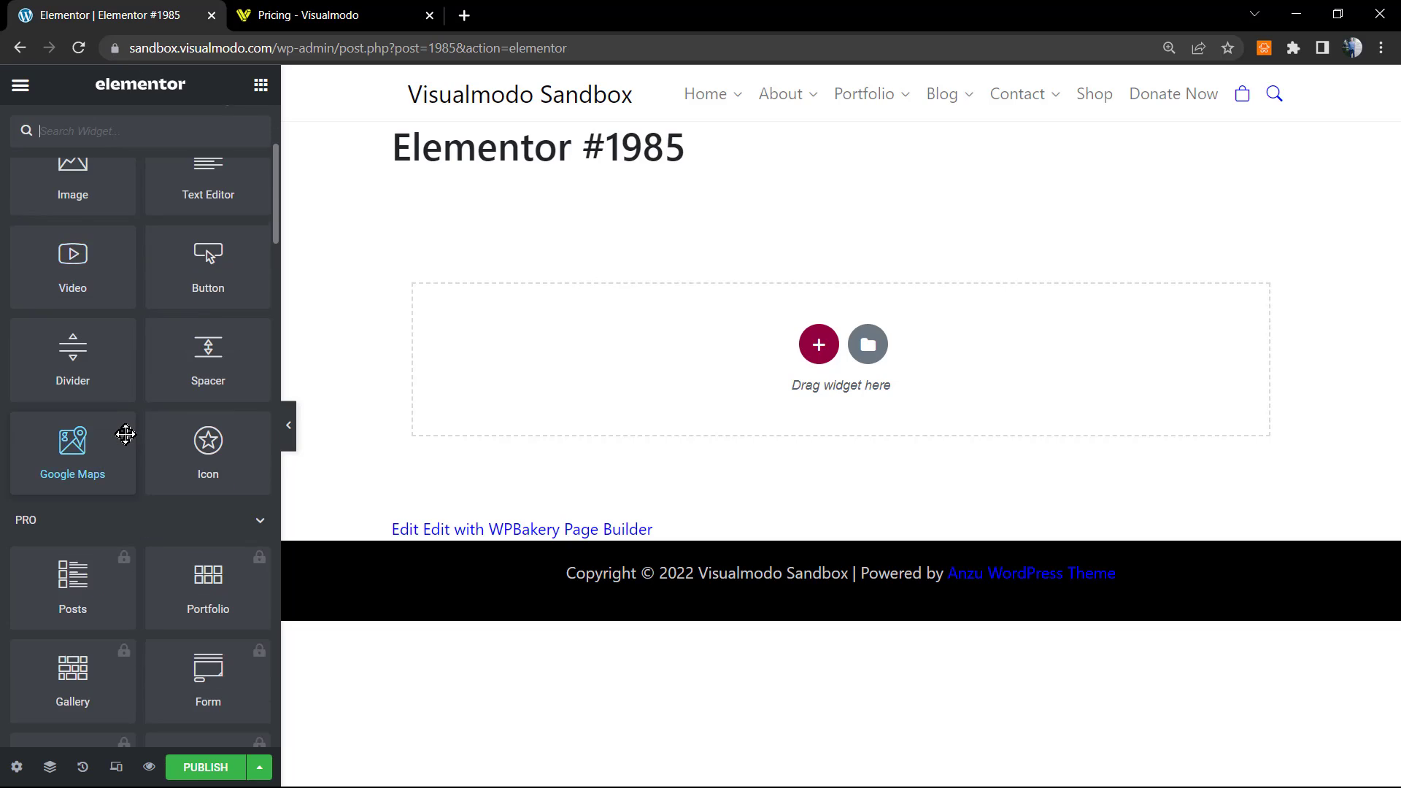
scroll(126, 439, up, 6)
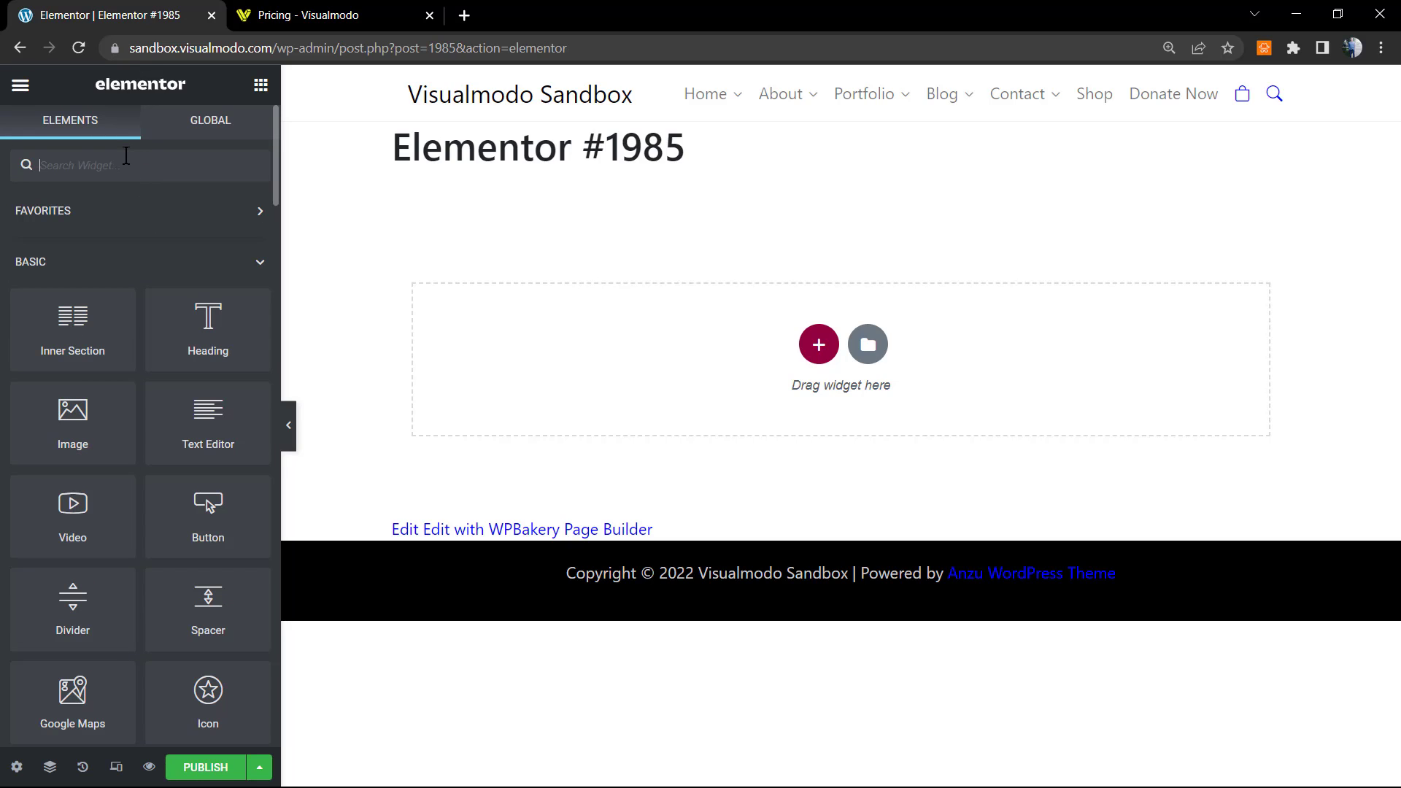
text(to)
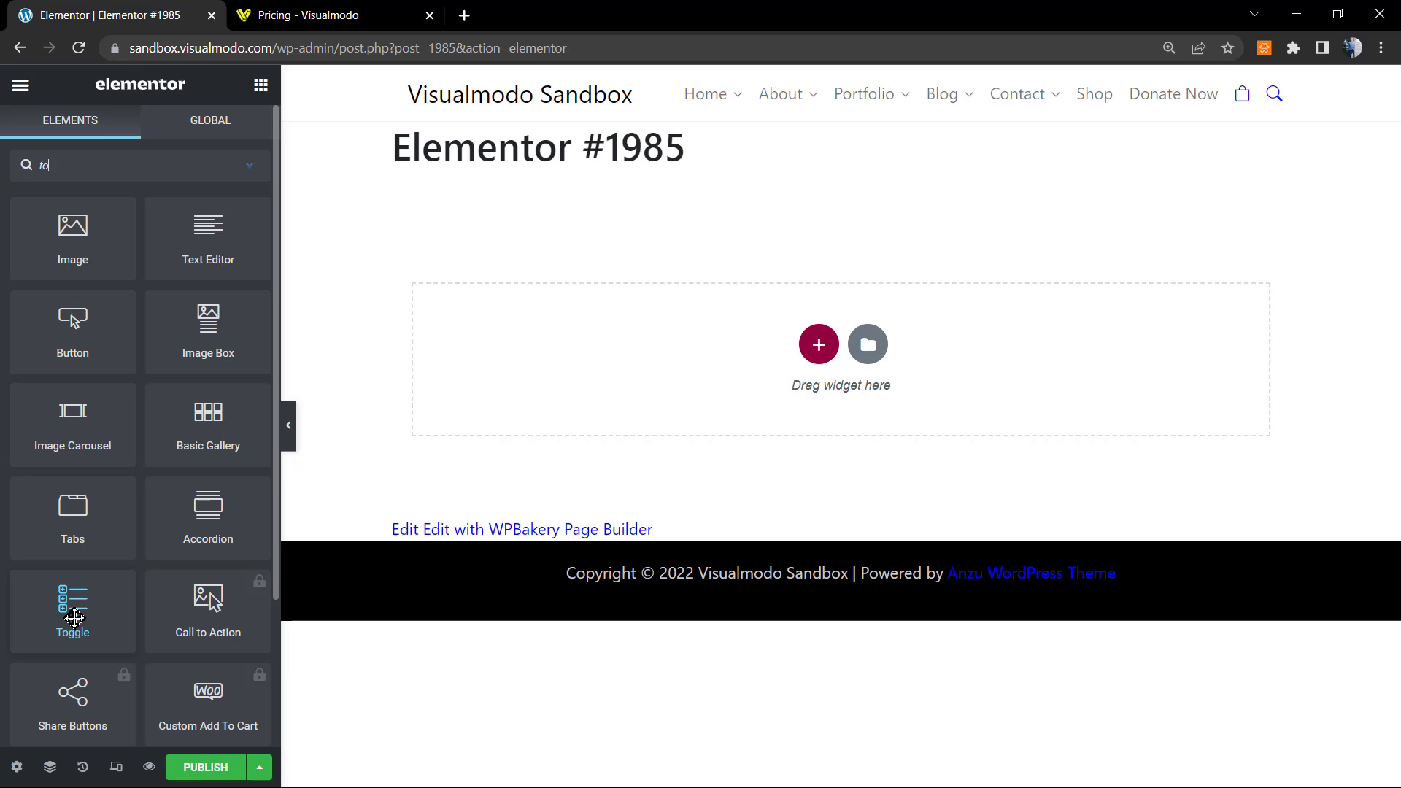
Place a Toggle widget on the page, test its two items, zoom to 150%, and widen the panel.
drag(74, 618, 768, 383)
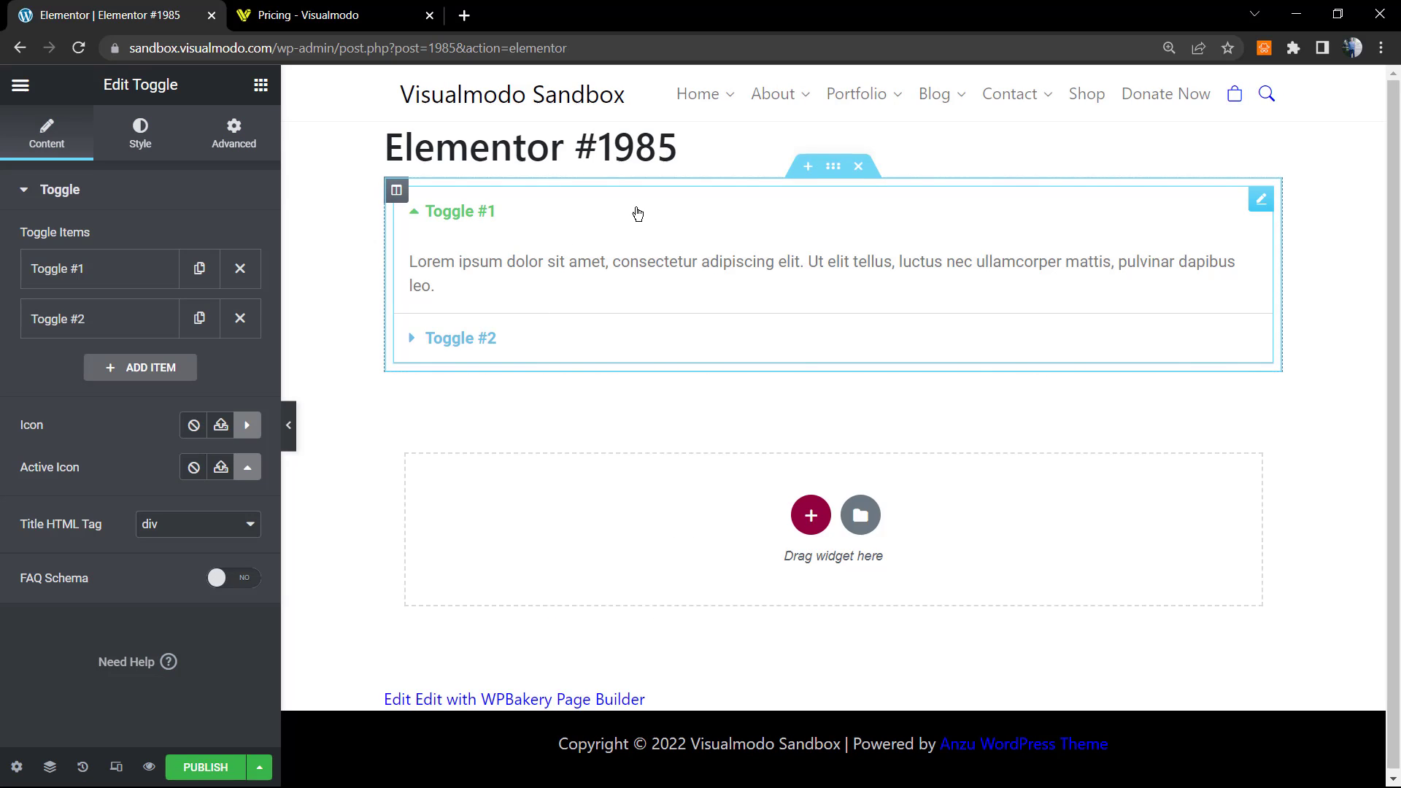
click(633, 212)
click(630, 211)
click(629, 211)
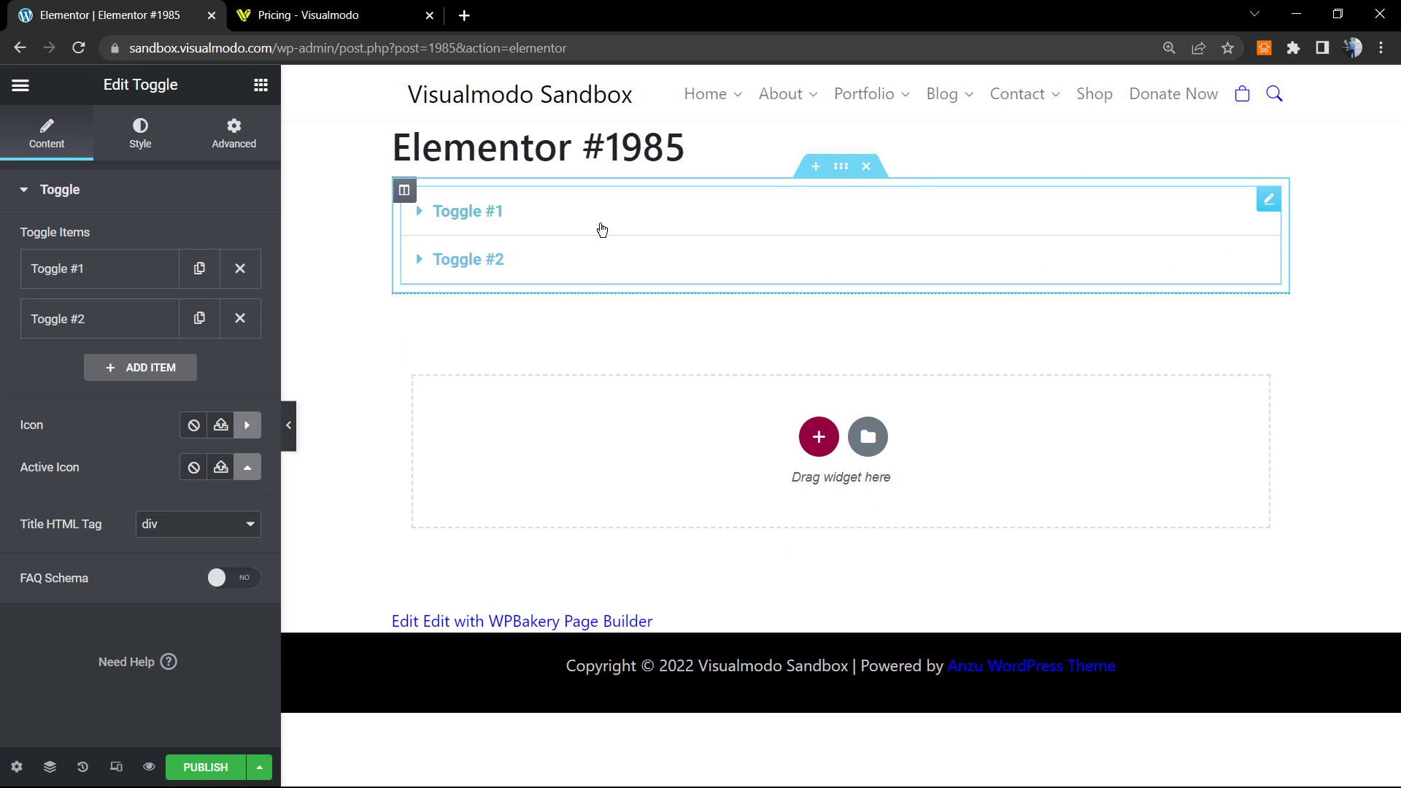
click(595, 263)
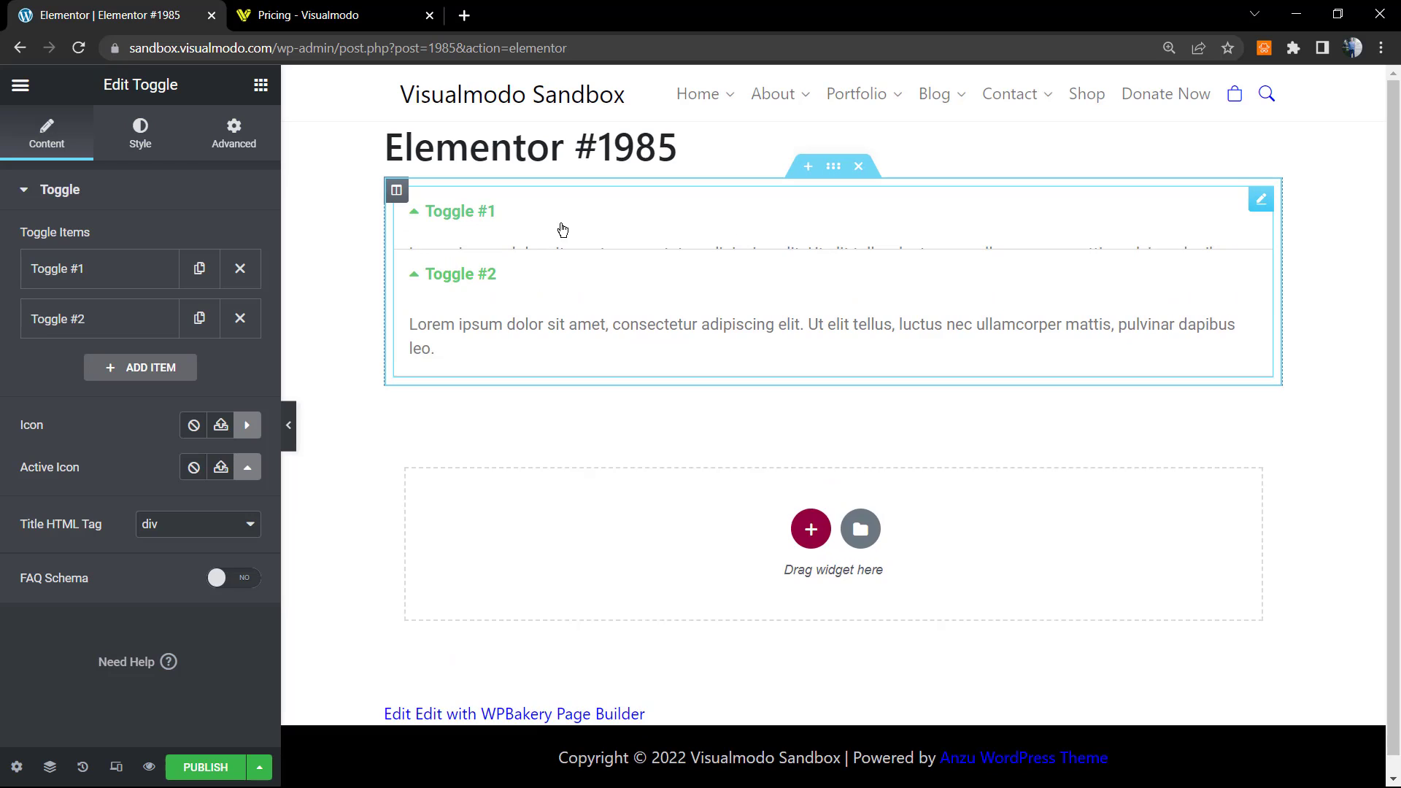
click(560, 228)
triple_click(514, 267)
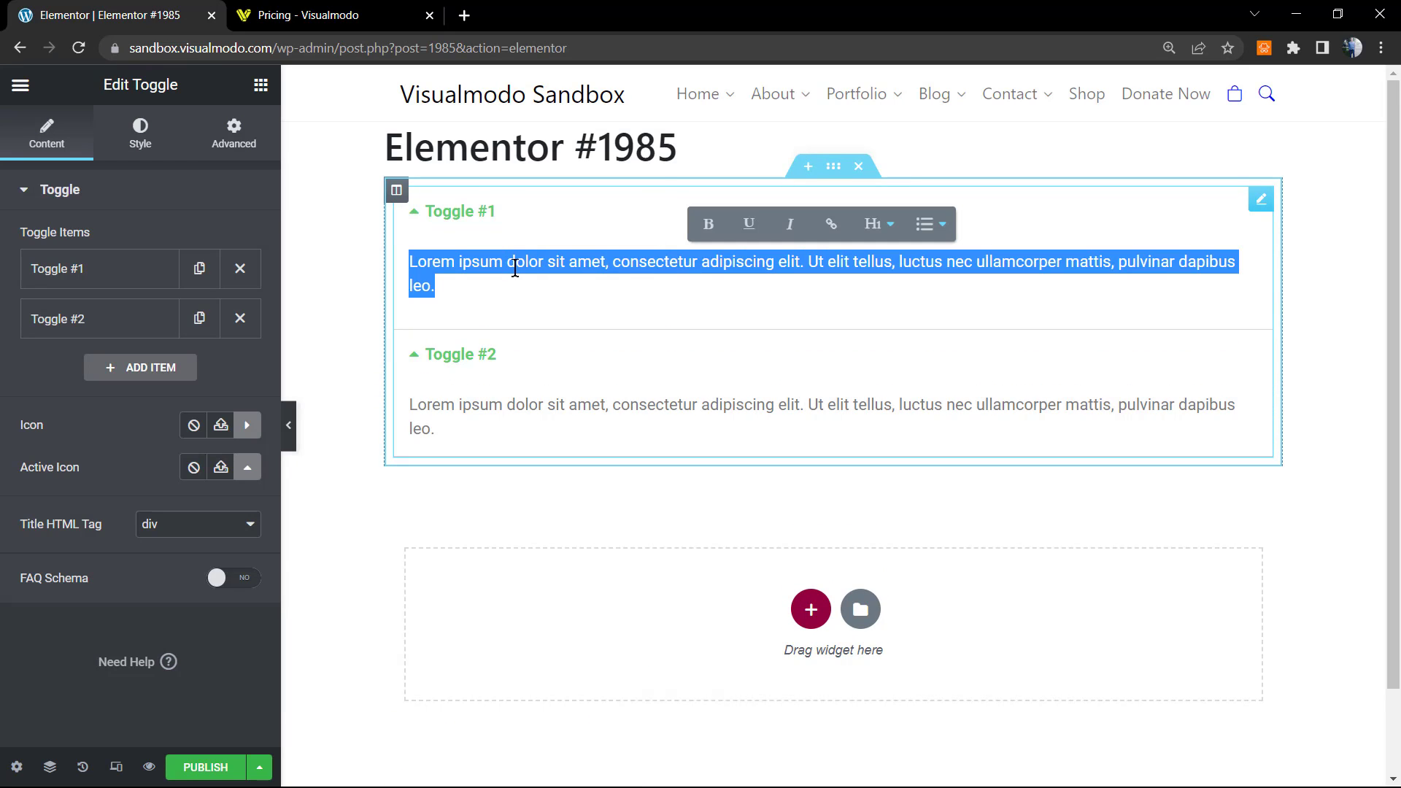
click(514, 267)
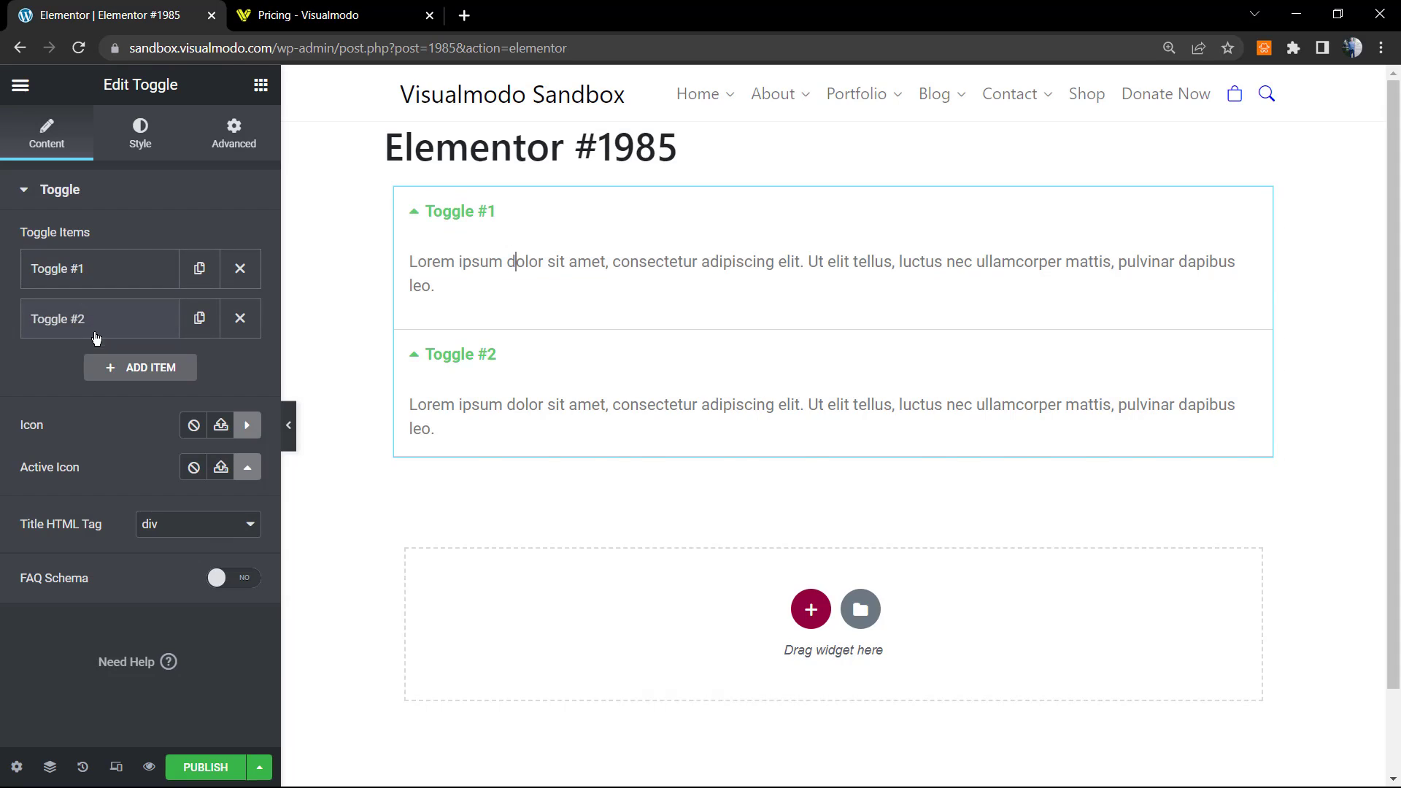
key(ctrl+plus)
key(ctrl+plus)
key(ctrl+plus)
drag(376, 486, 544, 477)
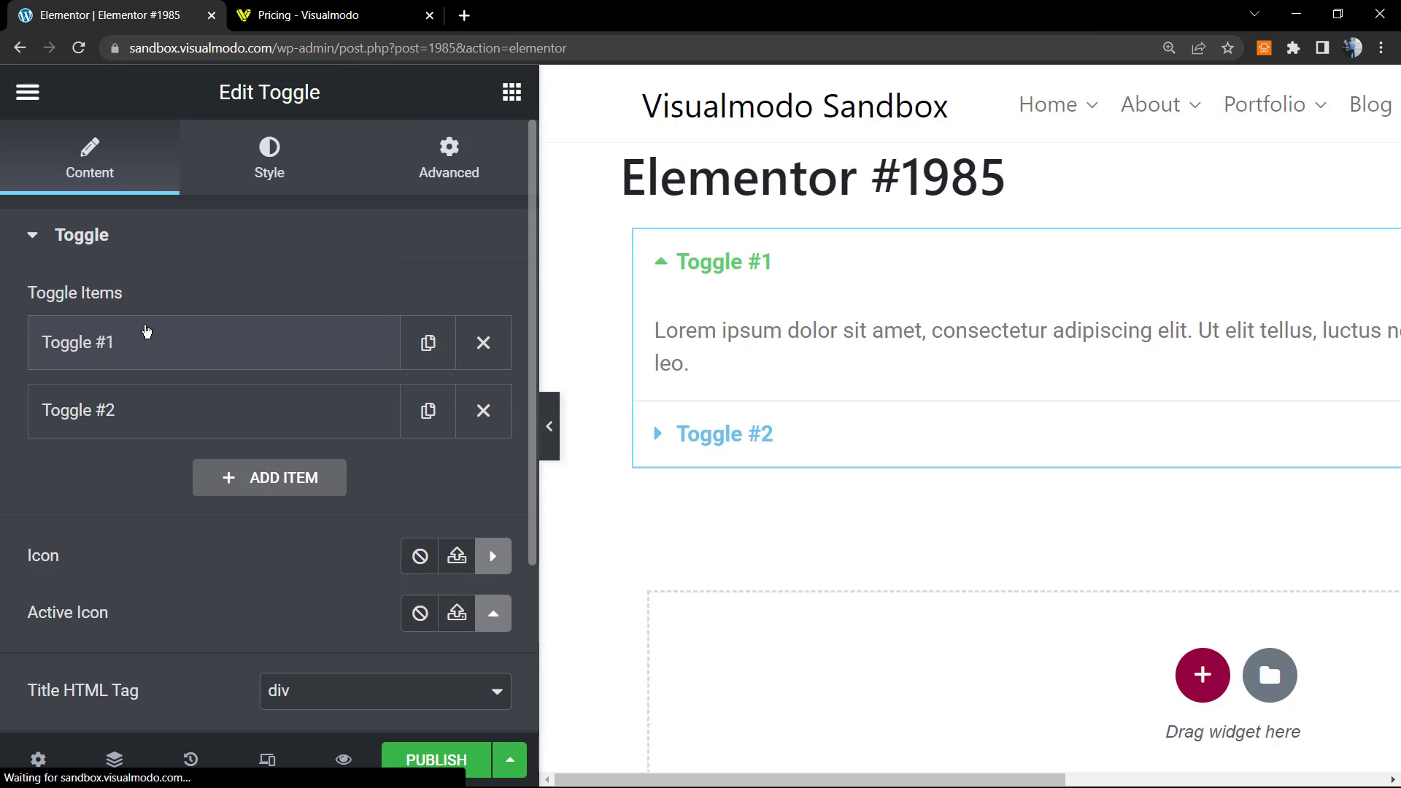
Rename the first toggle item's title to 'Number 1'.
click(131, 359)
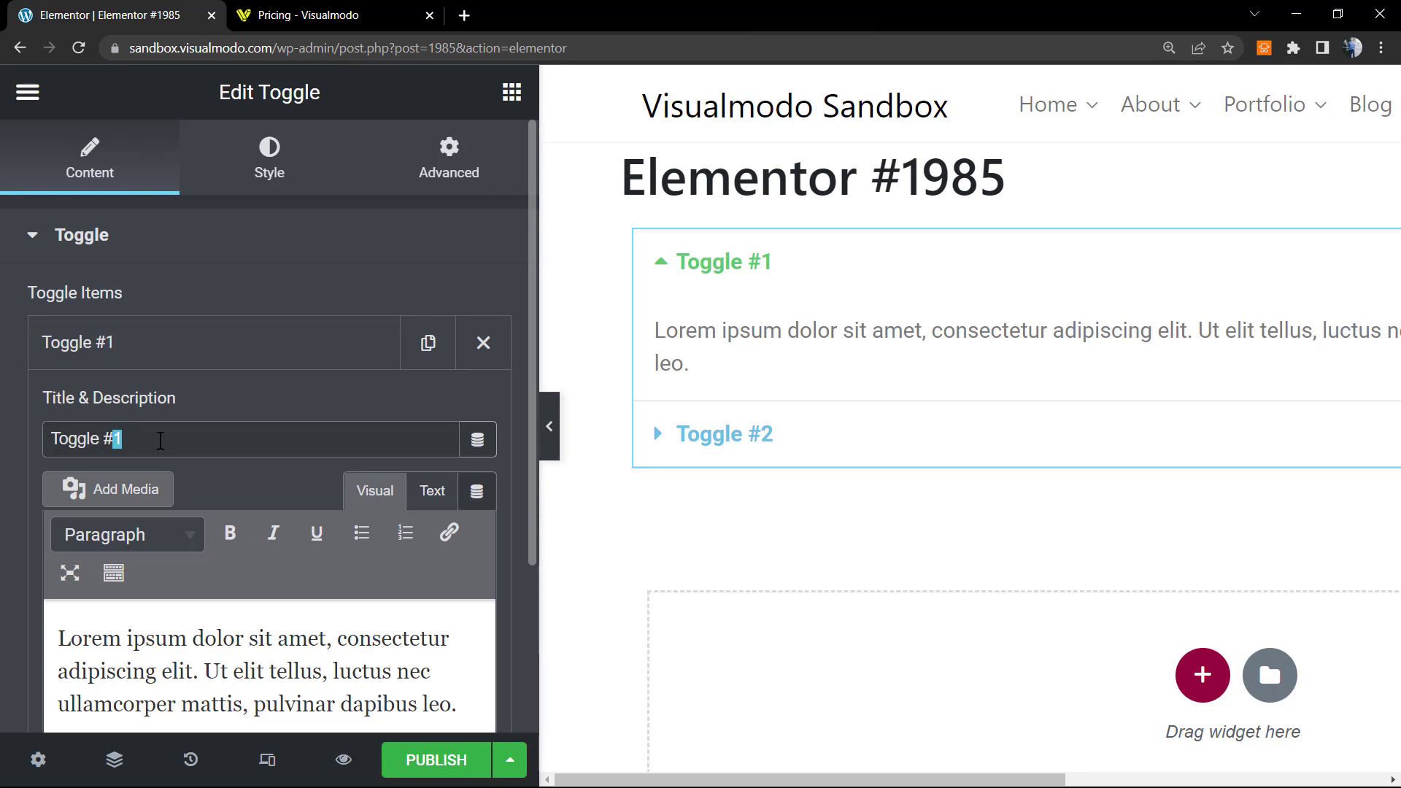
triple_click(160, 440)
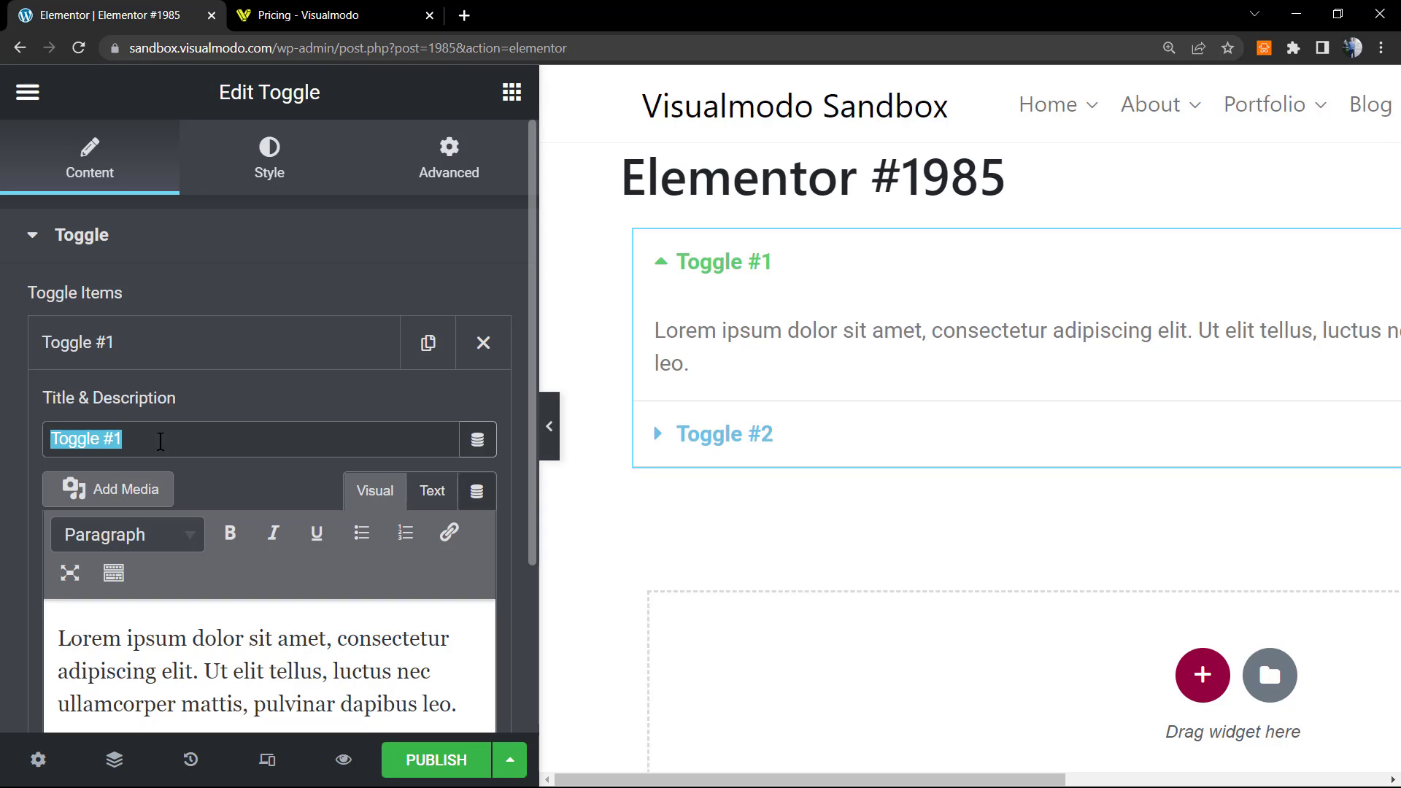
text(N)
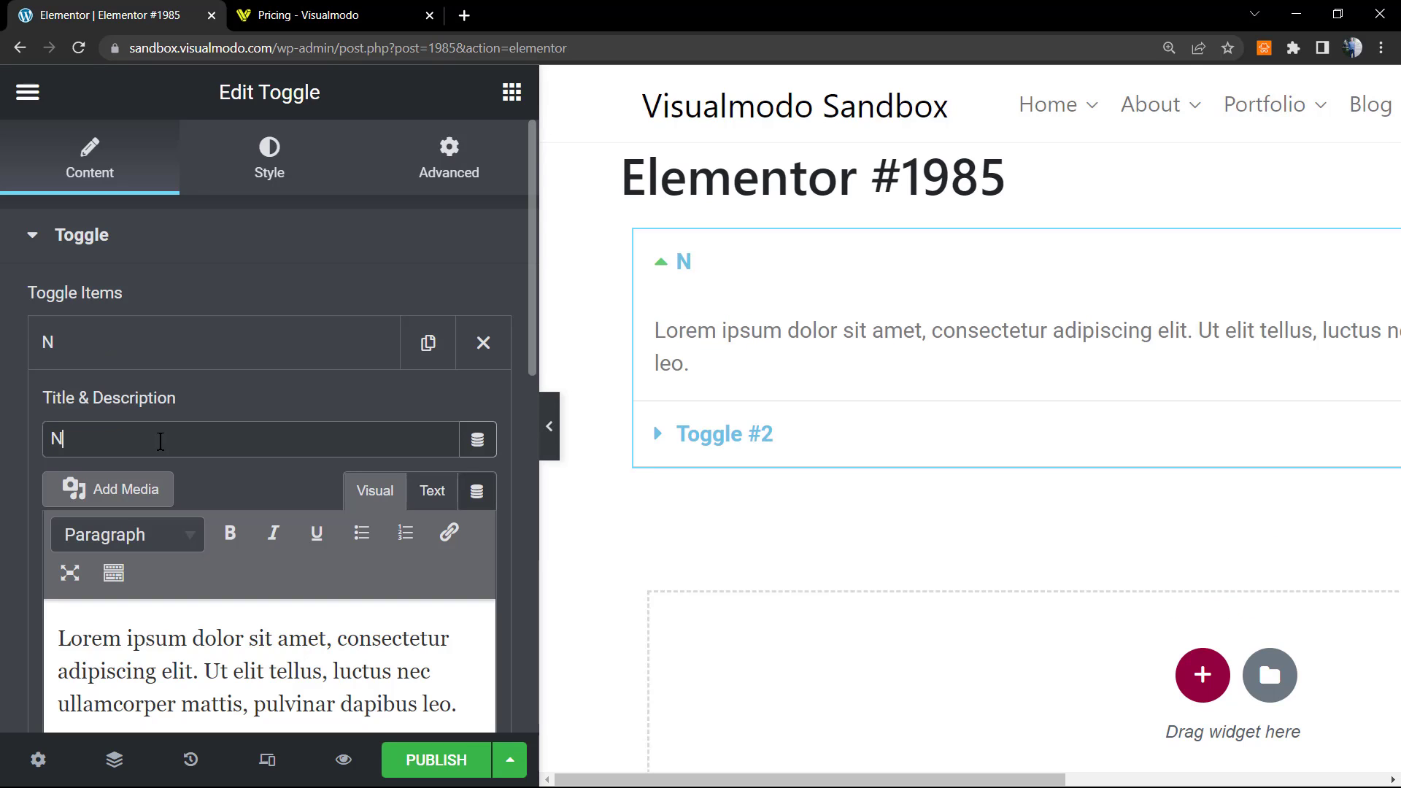
text(umber)
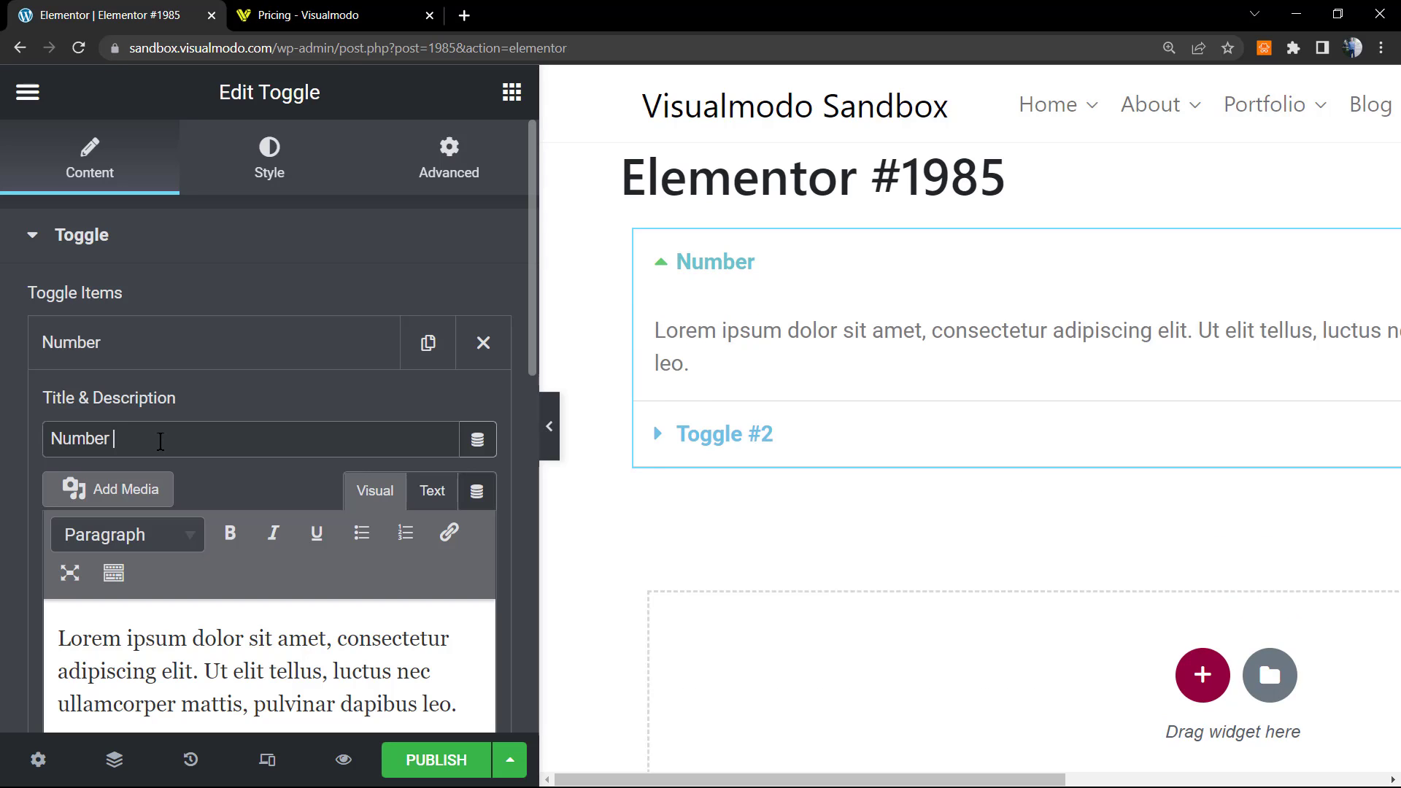
text( 1)
Double its Lorem ipsum description by pasting a copy and merging both into one paragraph.
scroll(161, 441, down, 2)
triple_click(178, 496)
key(ctrl+c)
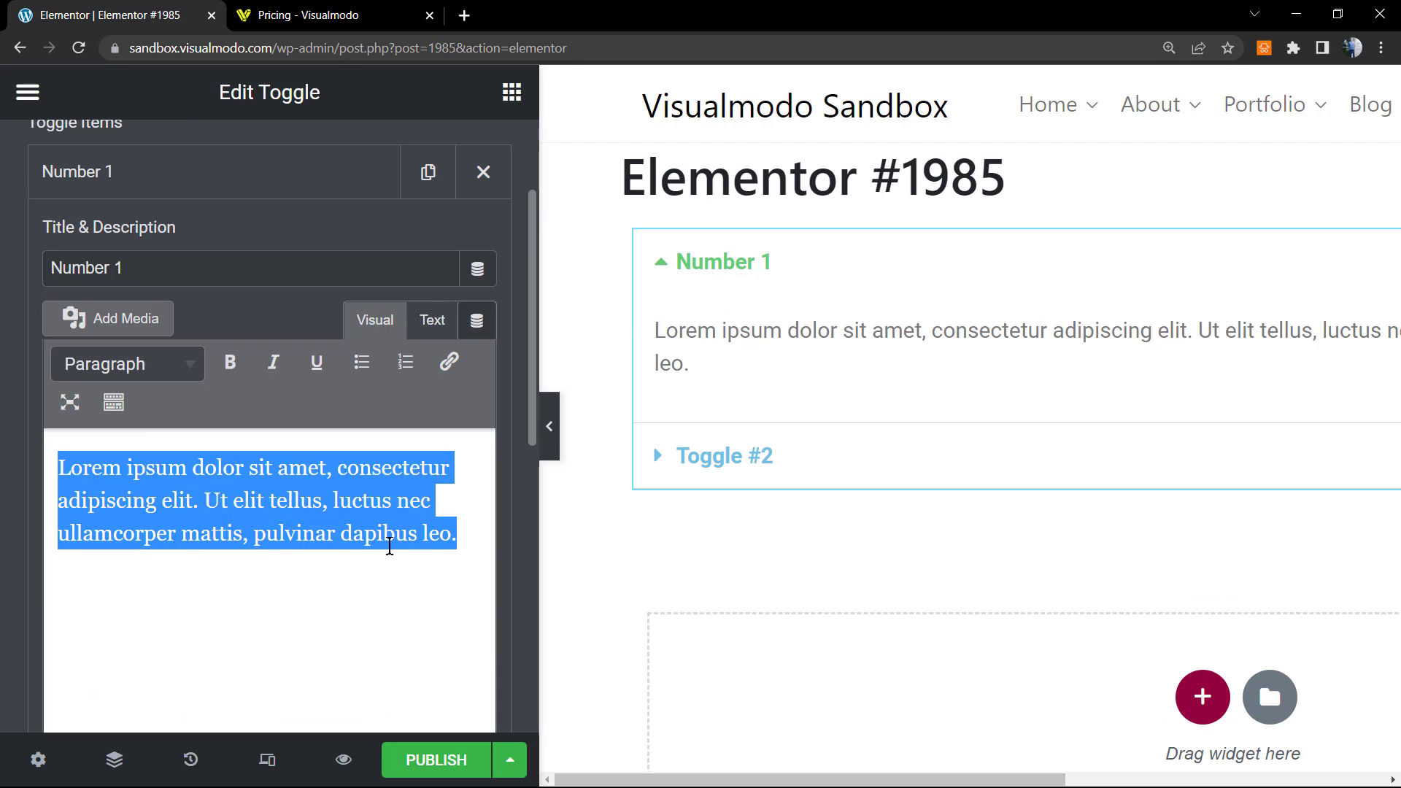
click(492, 541)
key(Return)
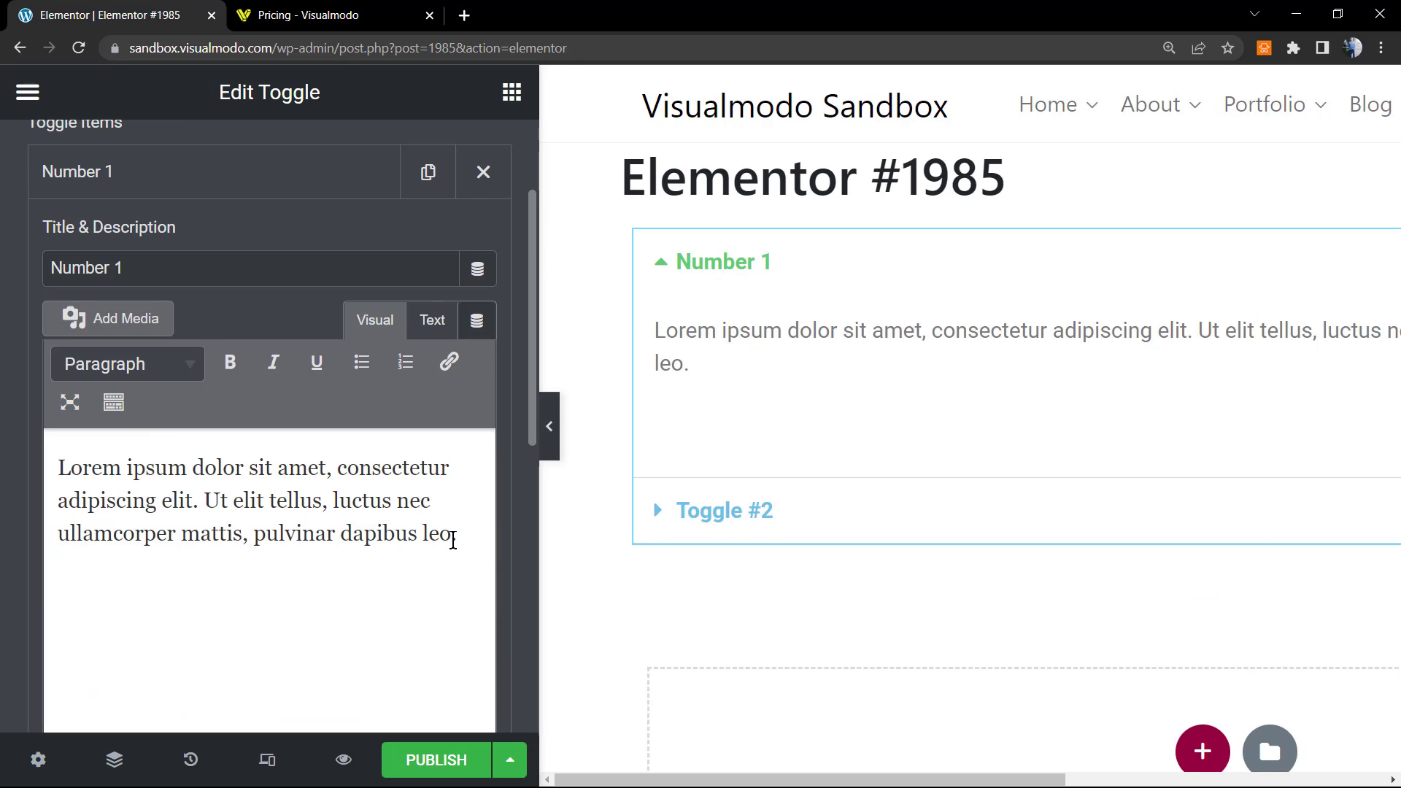
key(ctrl+v)
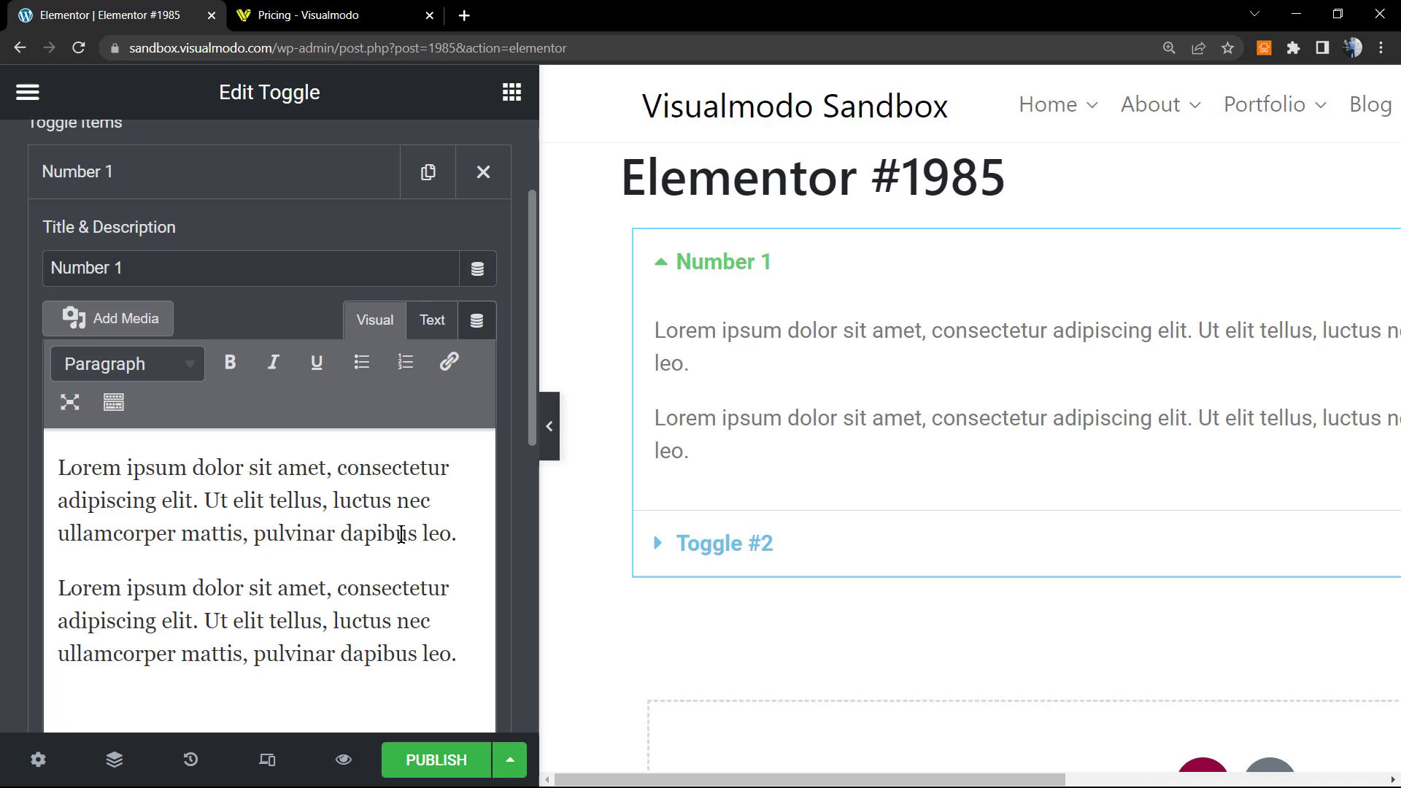
click(478, 535)
key(Delete)
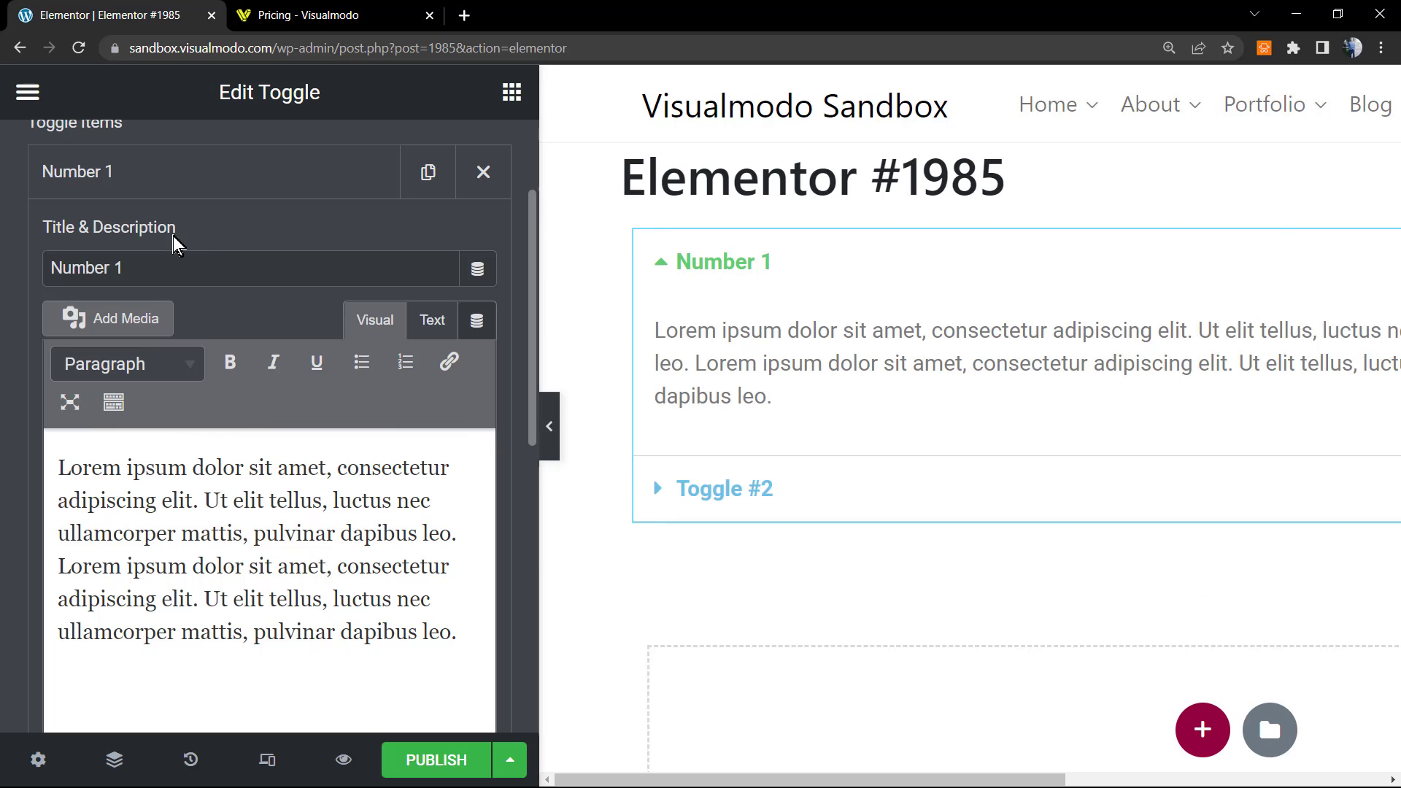
click(180, 188)
click(133, 262)
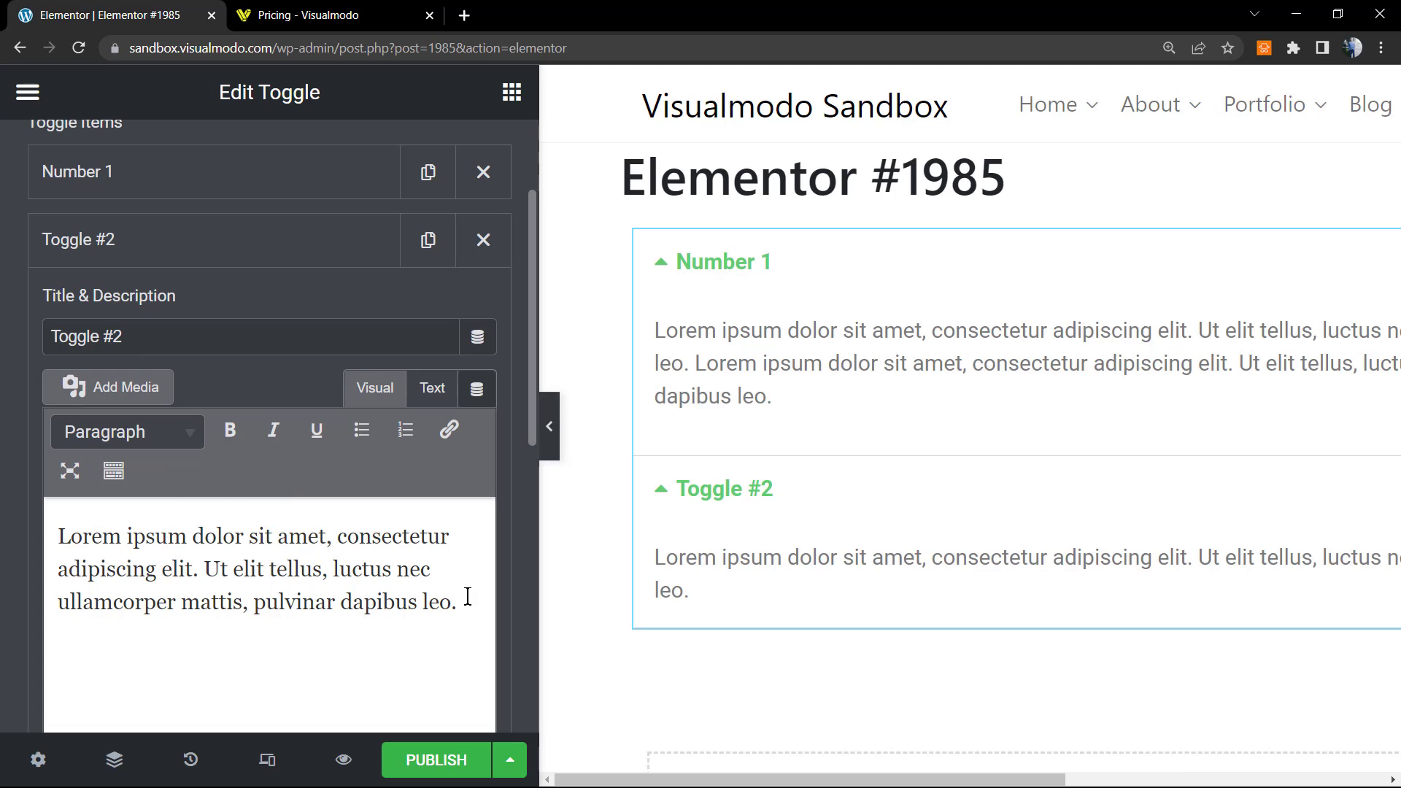
Insert the resort photo main3.jpg from the Media Library into Toggle #2's content.
click(116, 387)
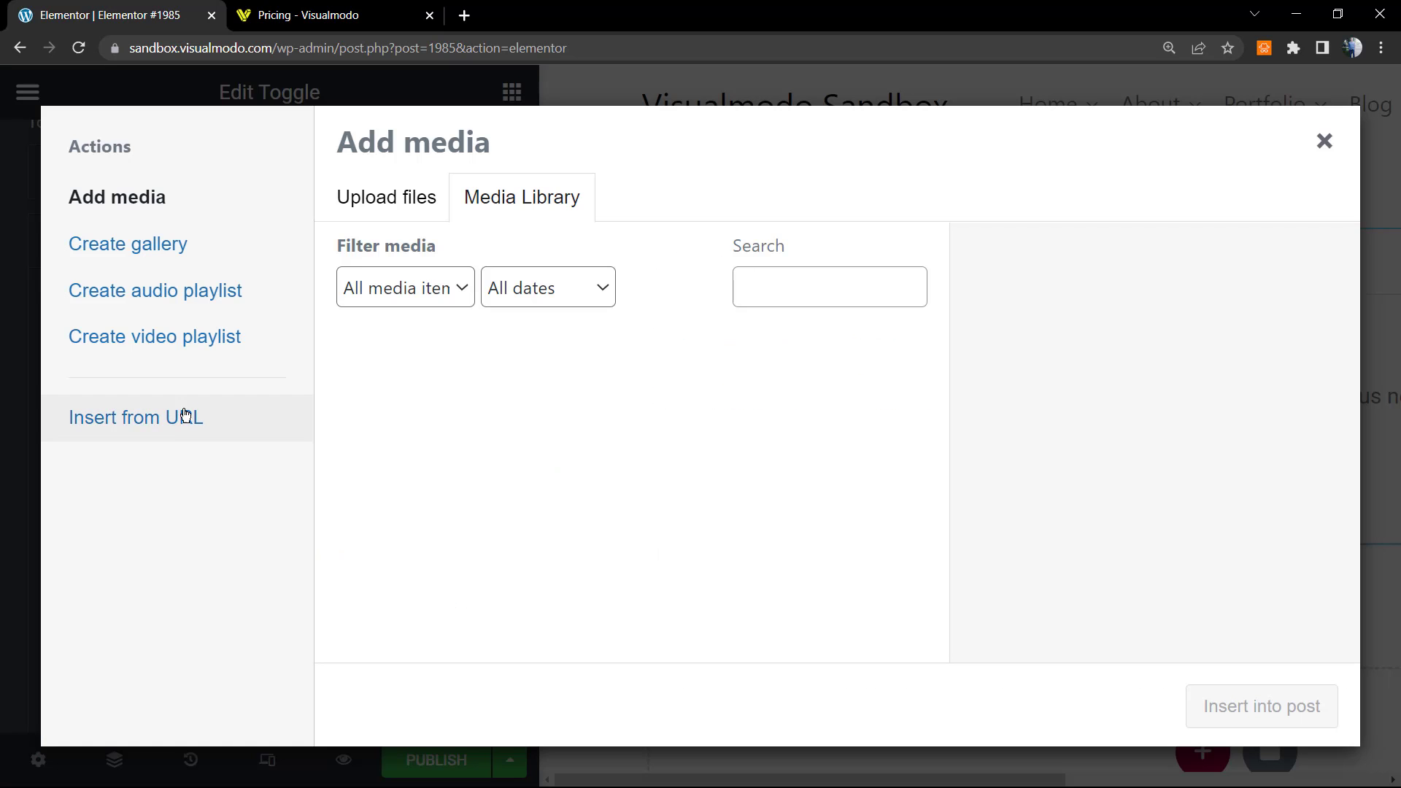
scroll(737, 502, down, 1)
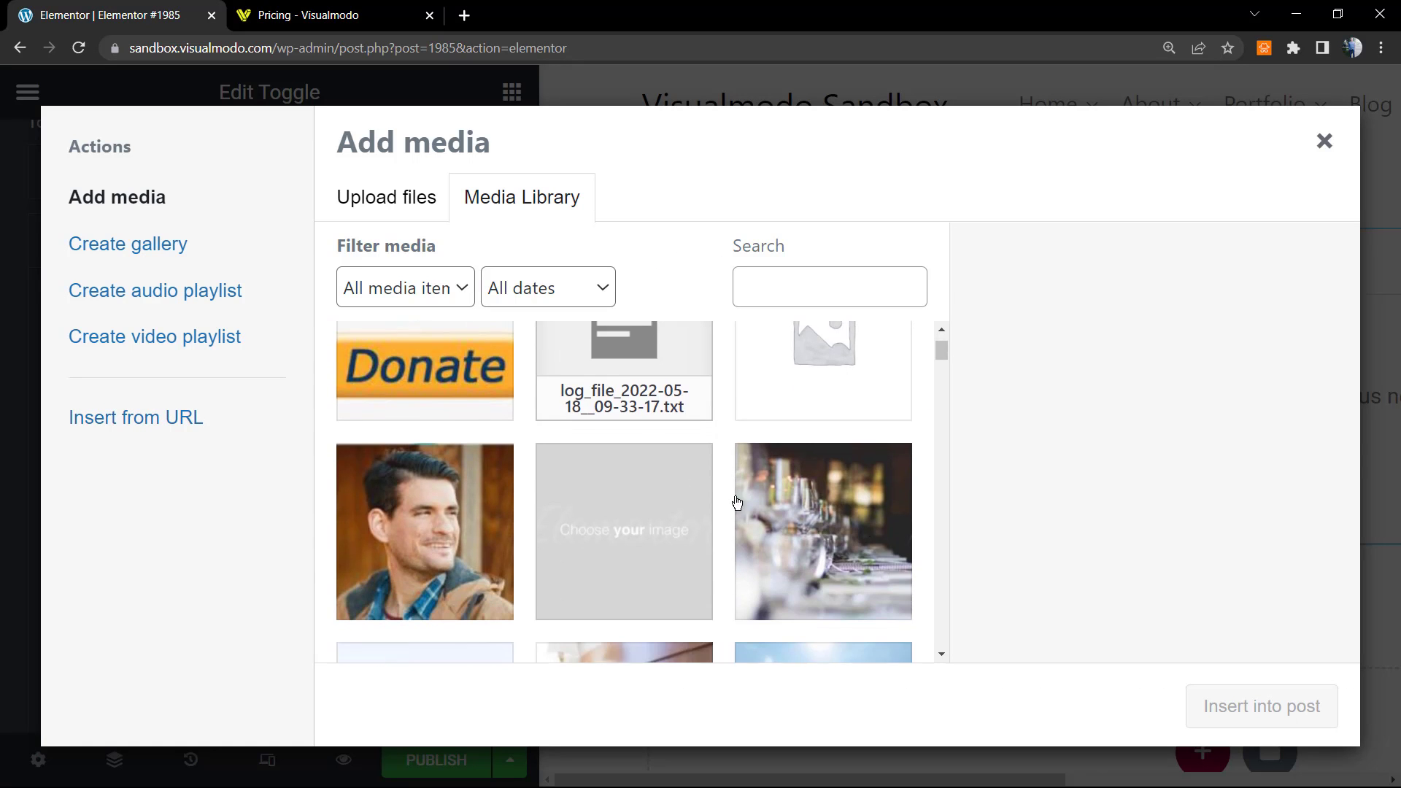
scroll(736, 502, down, 4)
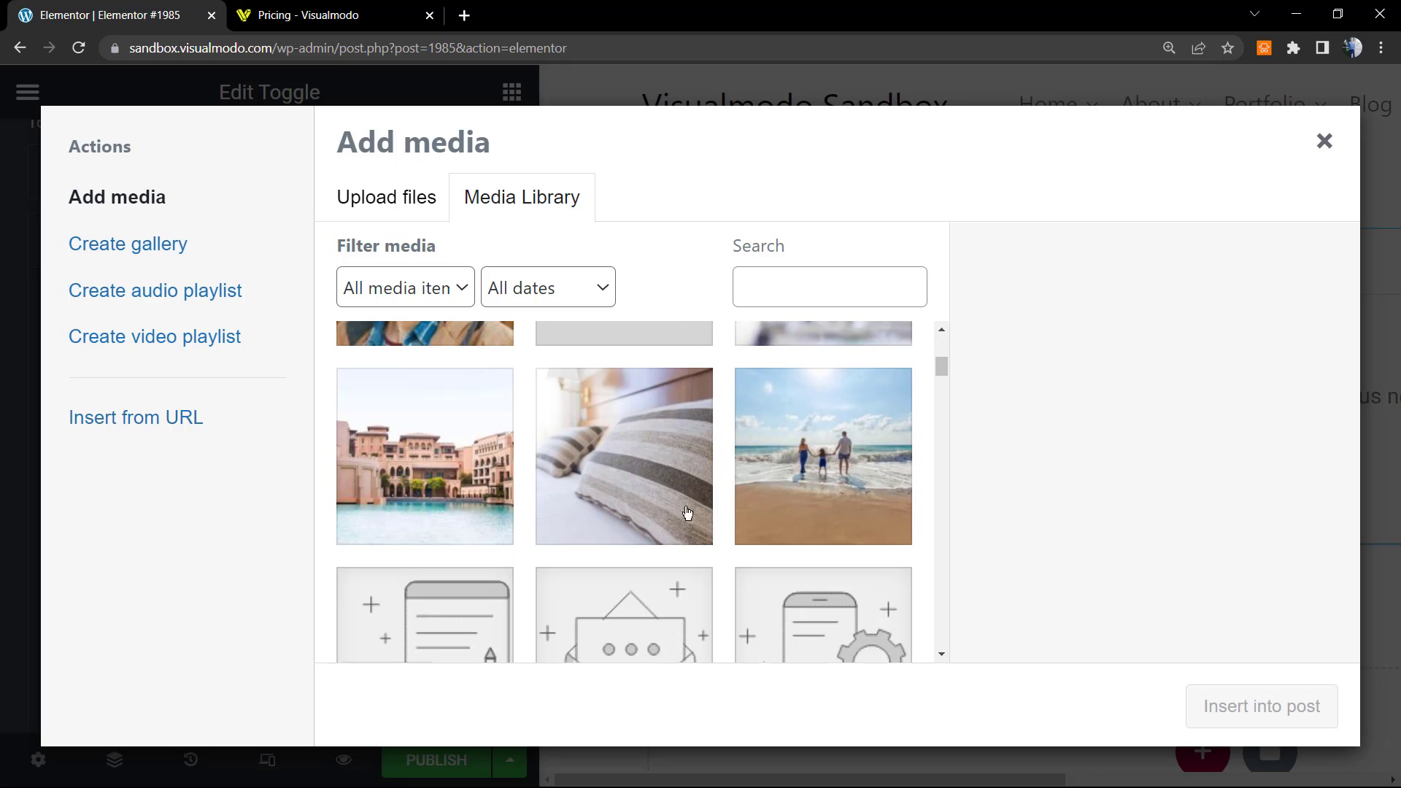
click(461, 510)
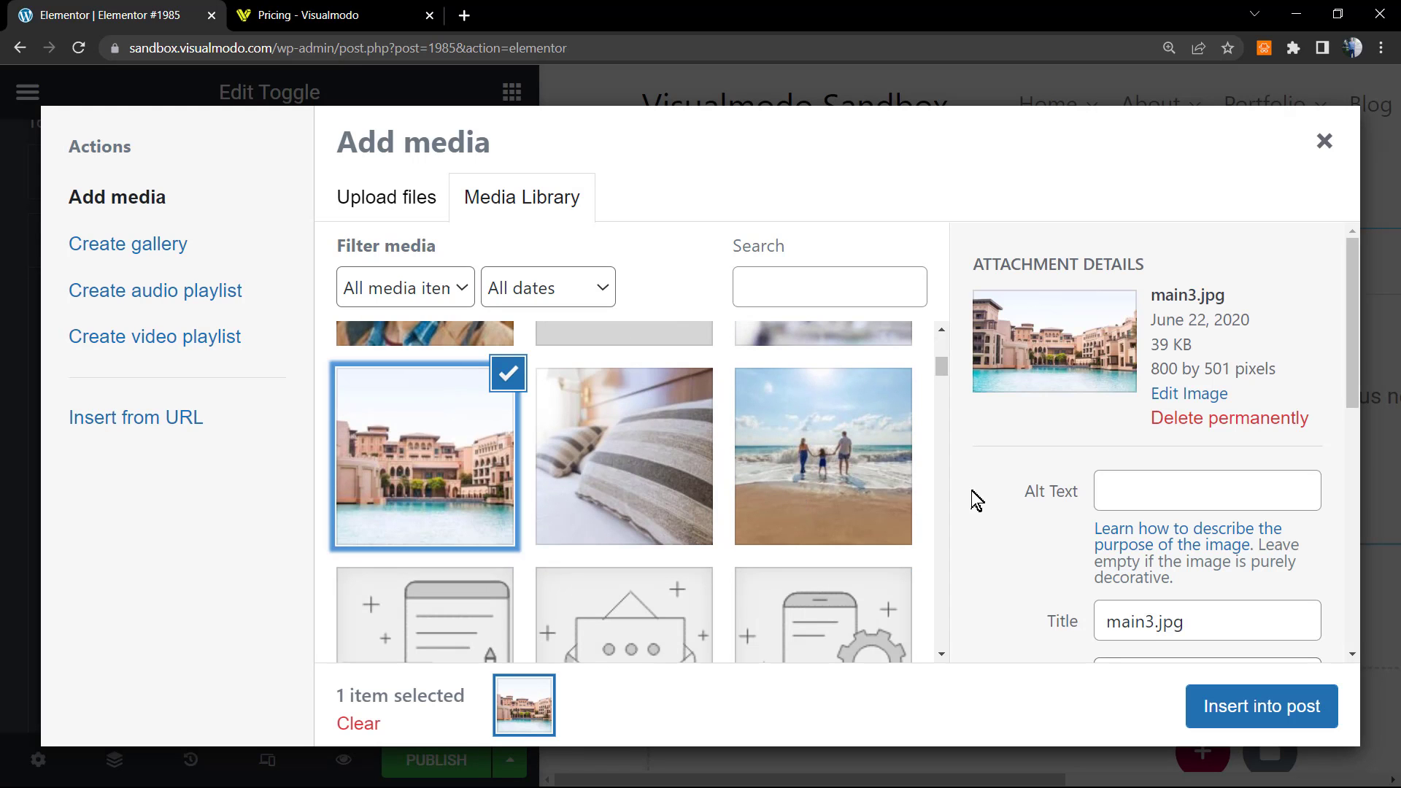
click(1243, 720)
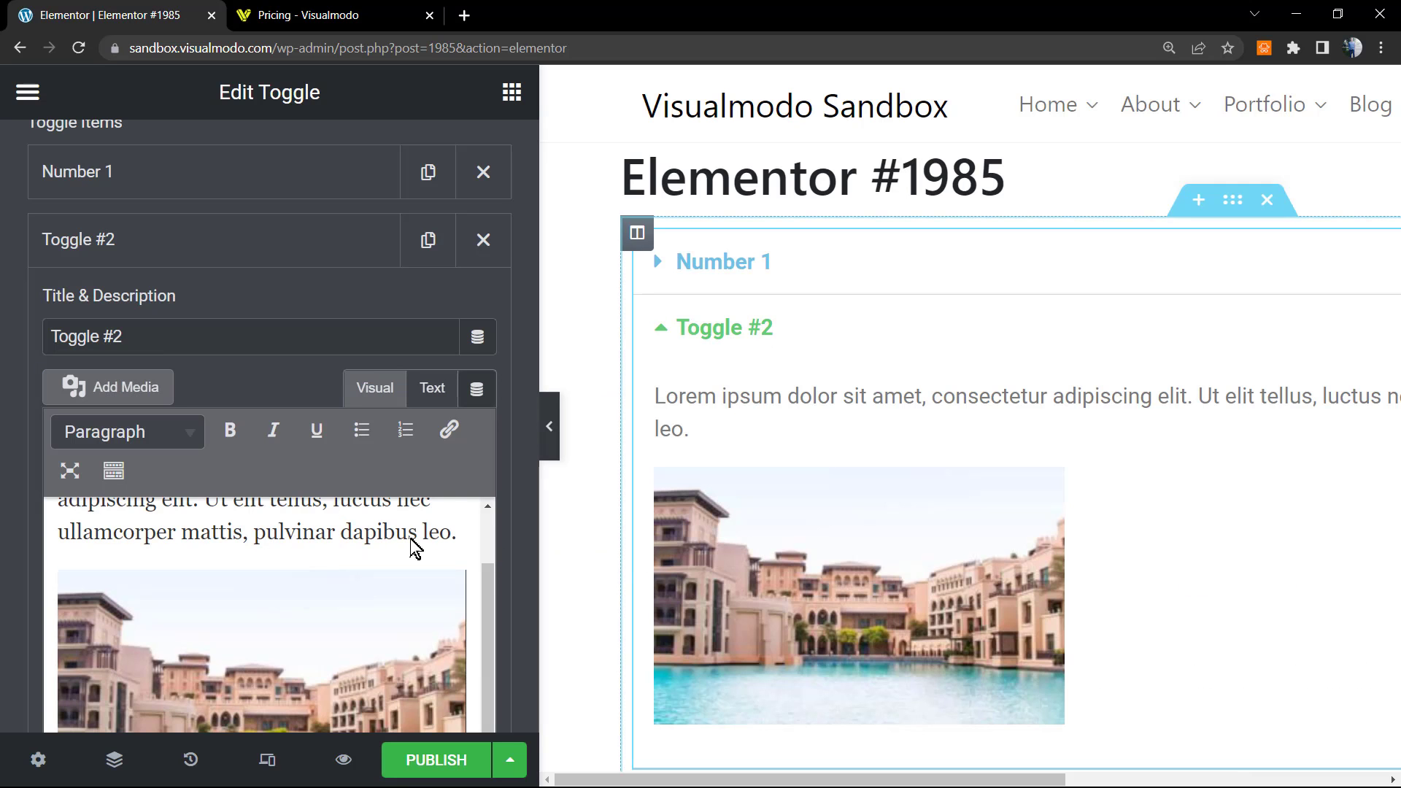
Change the inserted image's size to Full Size 800 × 501.
scroll(219, 538, down, 1)
click(229, 588)
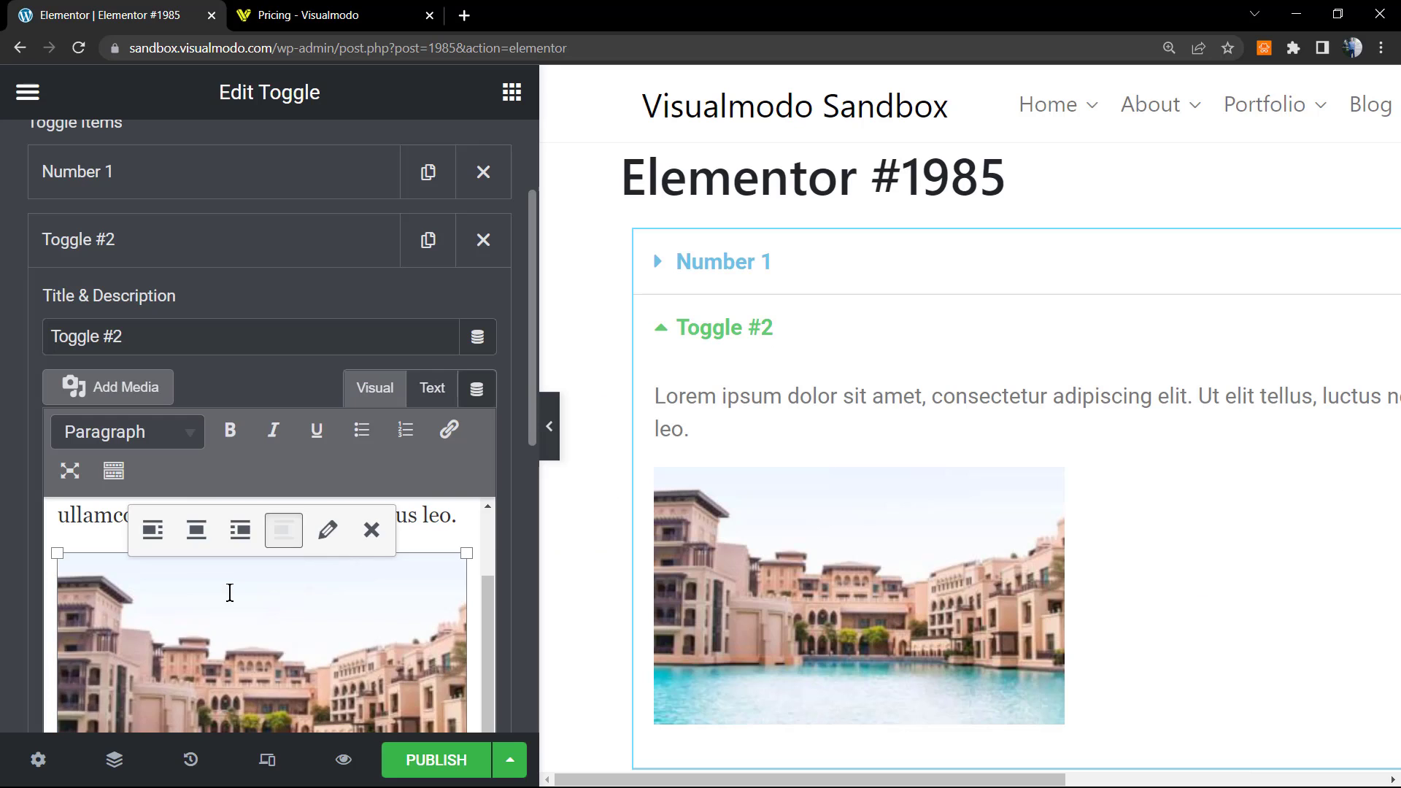
click(323, 541)
click(520, 536)
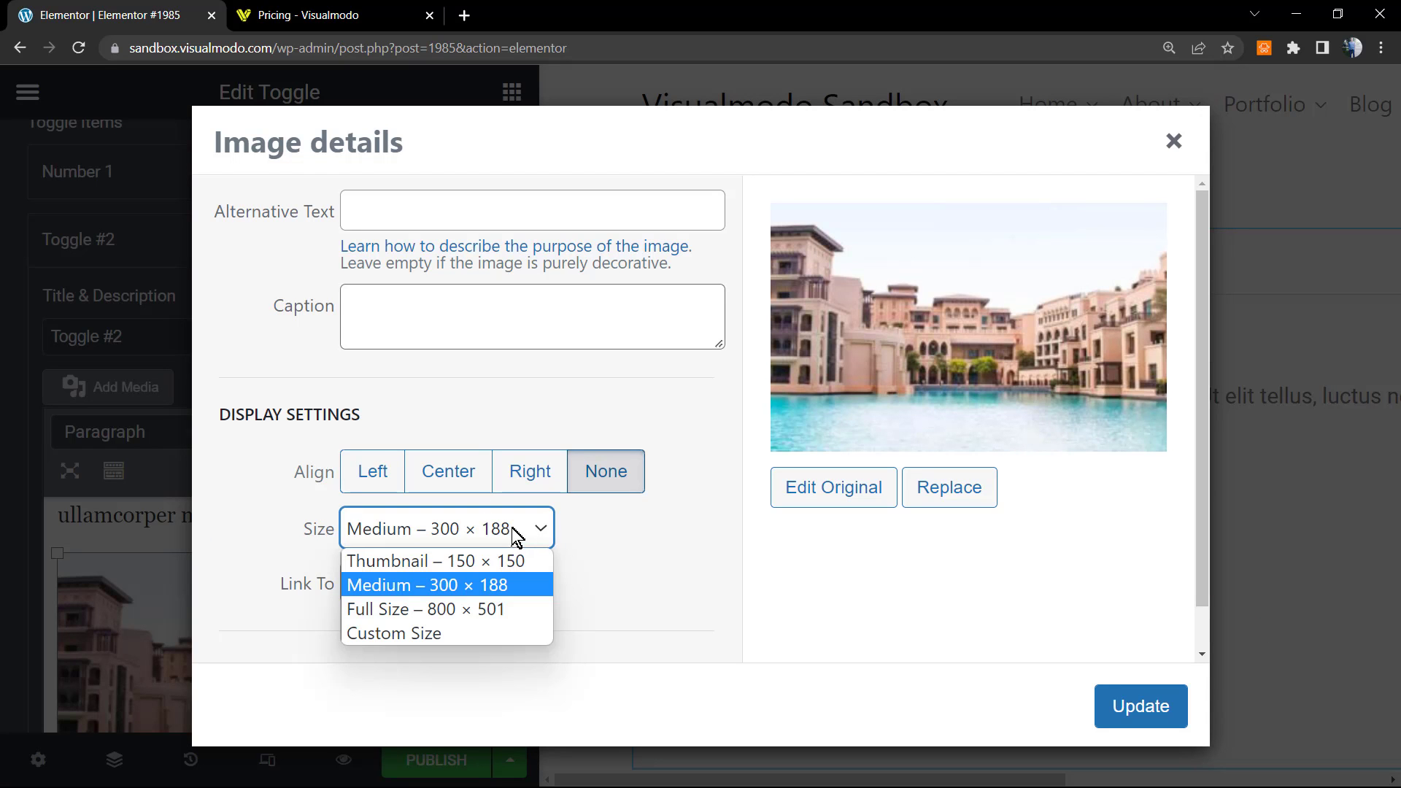
click(464, 620)
click(1142, 706)
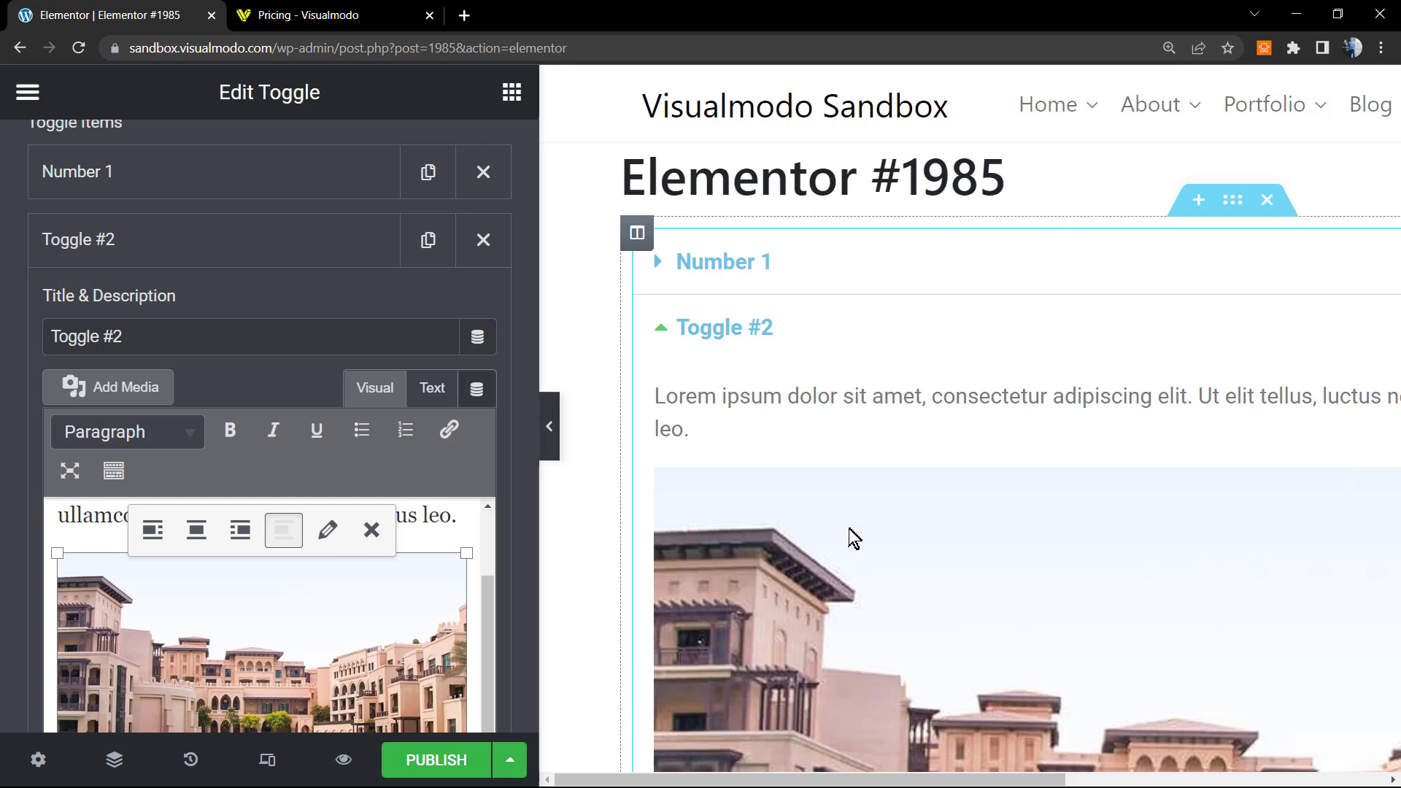
scroll(851, 460, down, 5)
scroll(837, 465, up, 4)
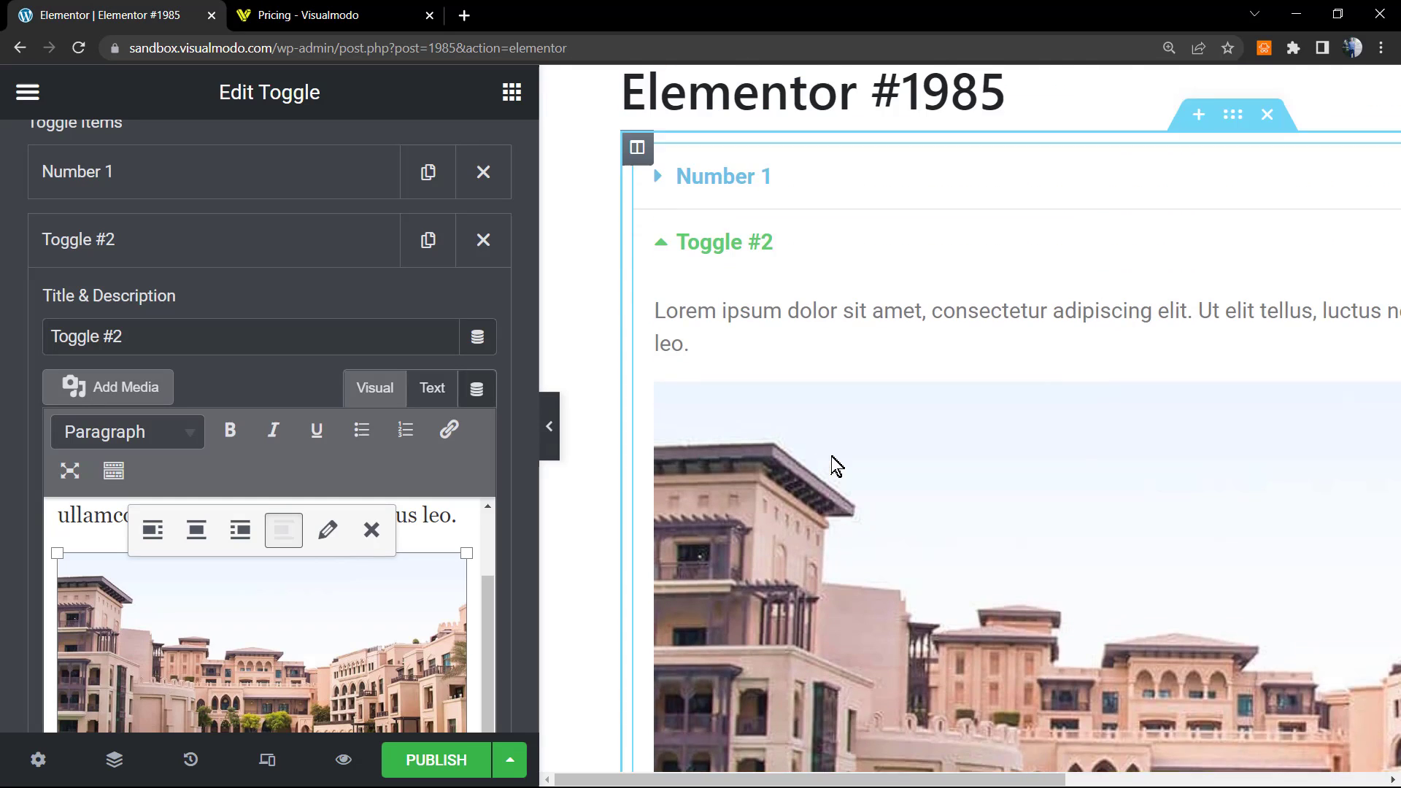
scroll(837, 465, up, 1)
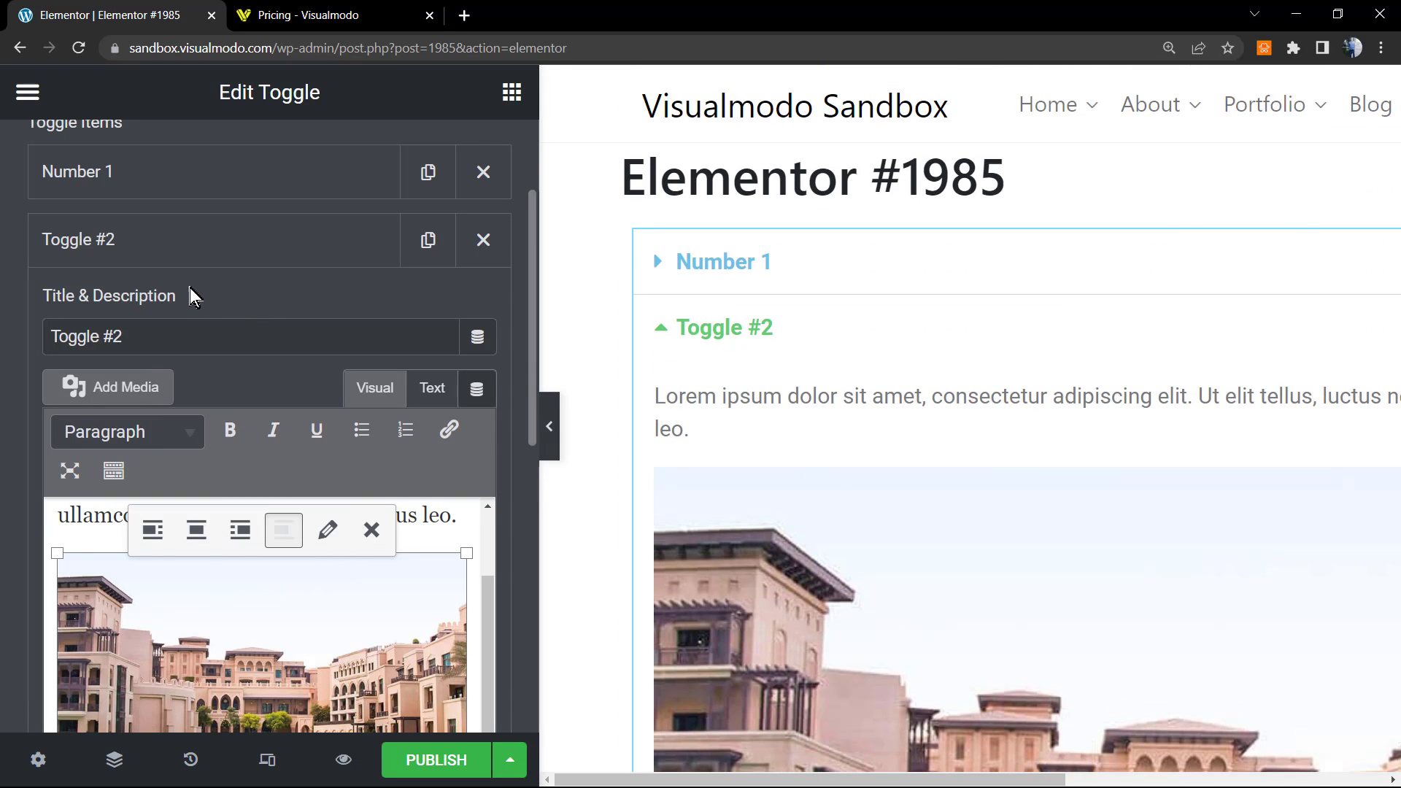
click(158, 243)
Test the Number 1 and Toggle #2 items by expanding and collapsing them in the preview.
scroll(219, 409, up, 2)
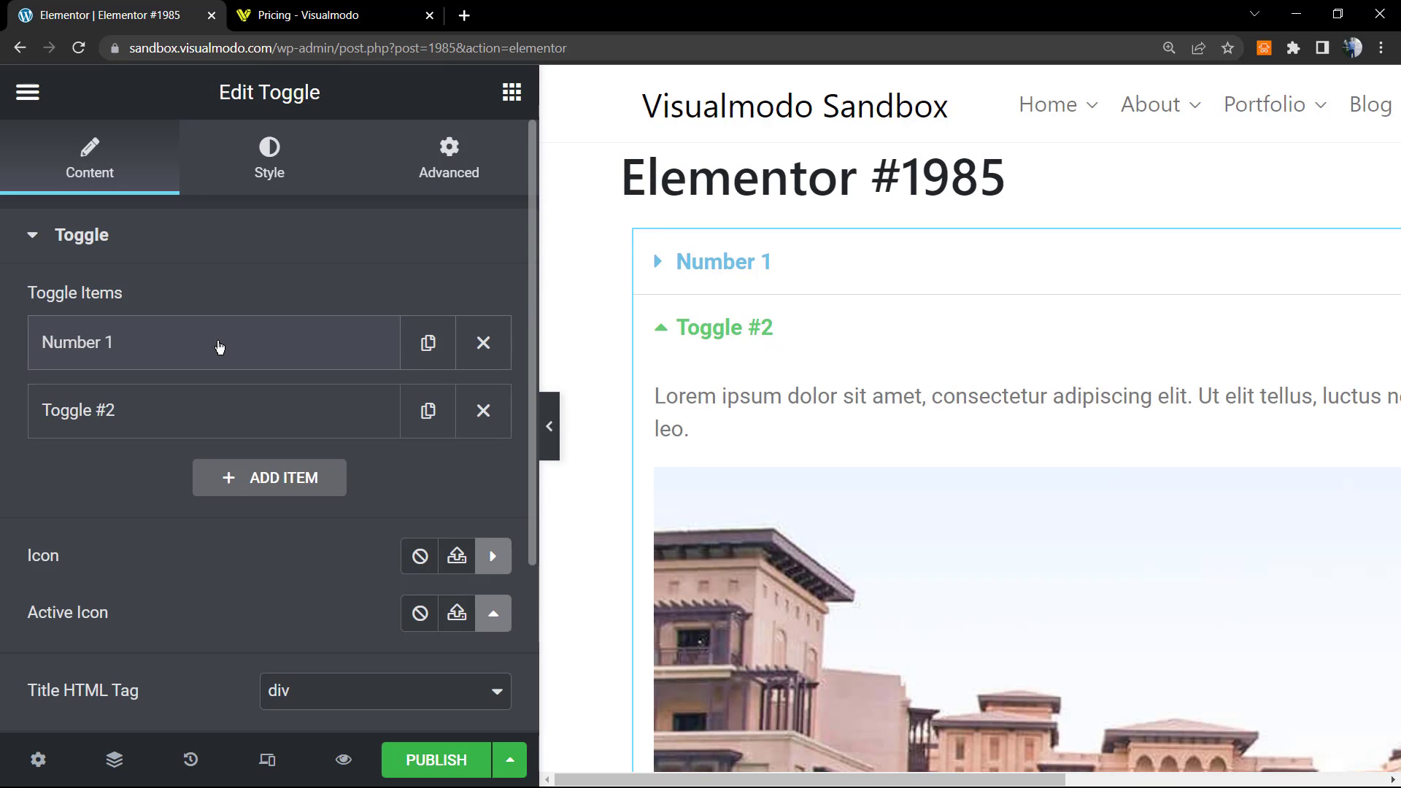
click(883, 261)
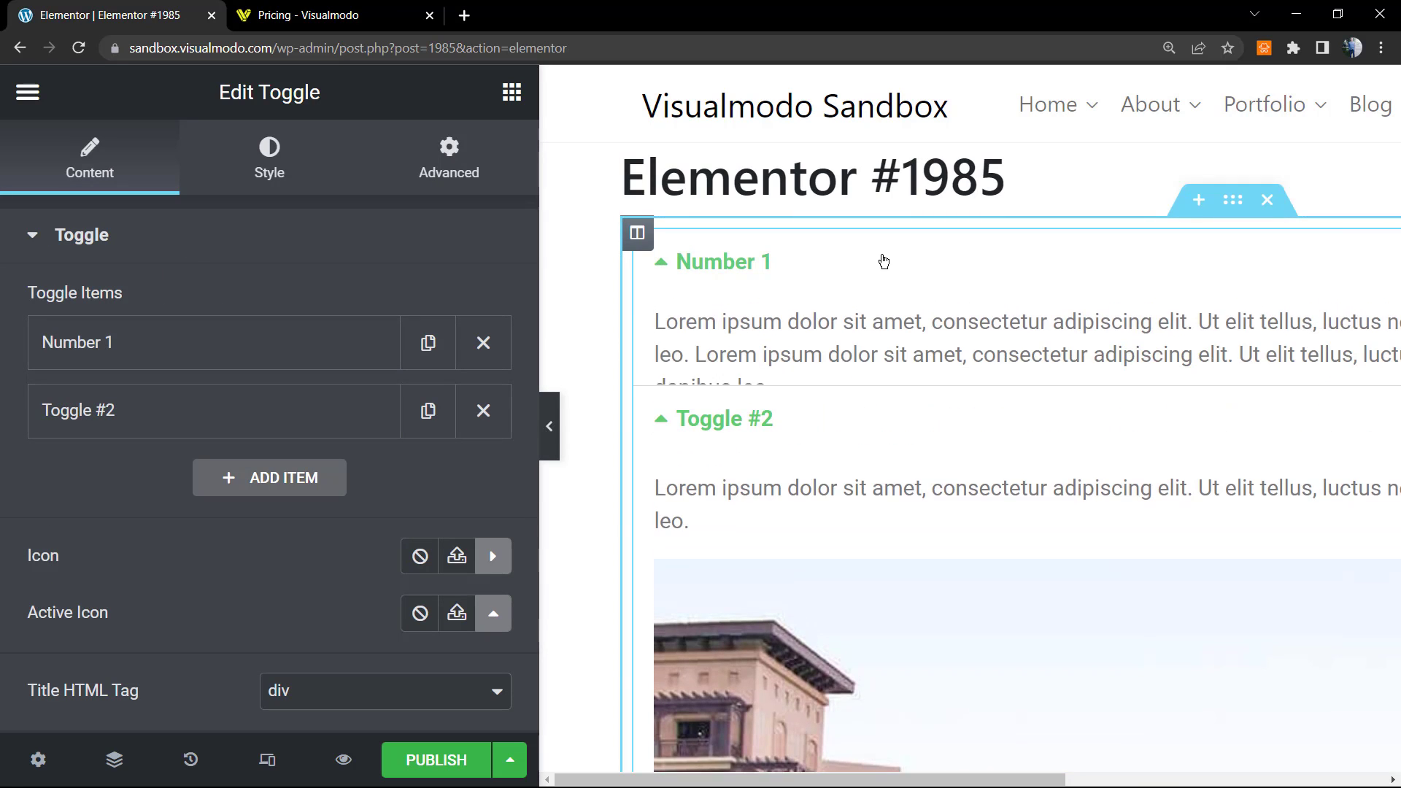
click(860, 473)
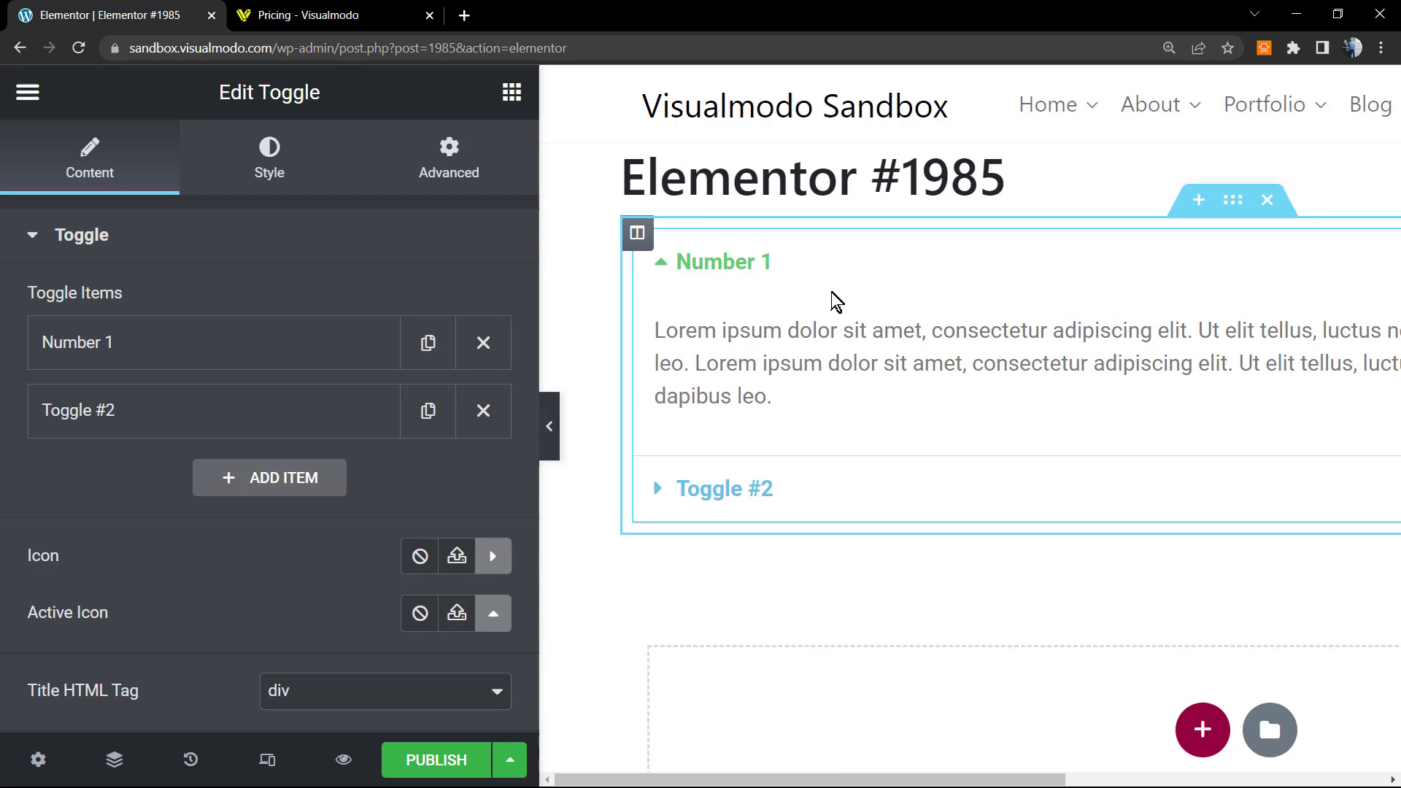
click(825, 267)
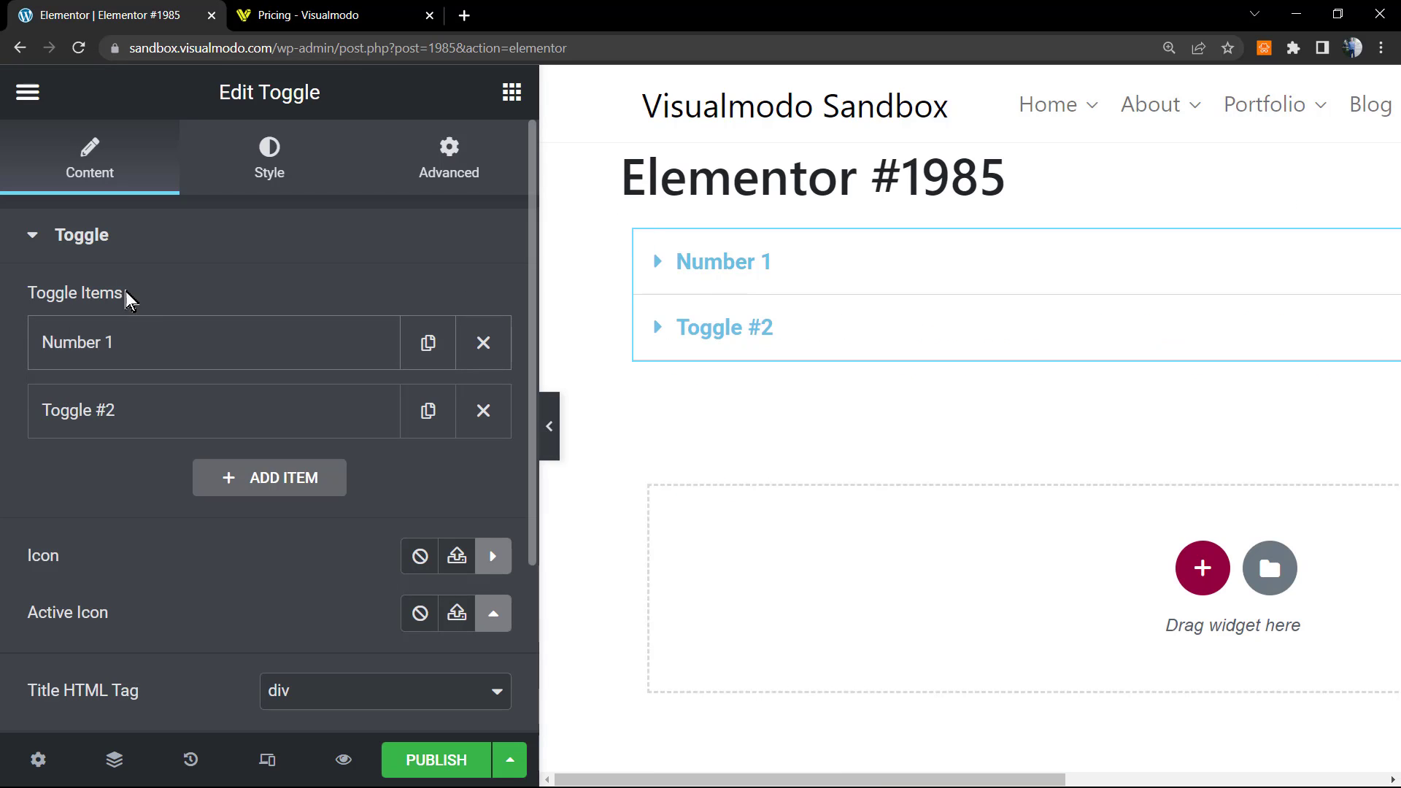
click(109, 258)
click(109, 258)
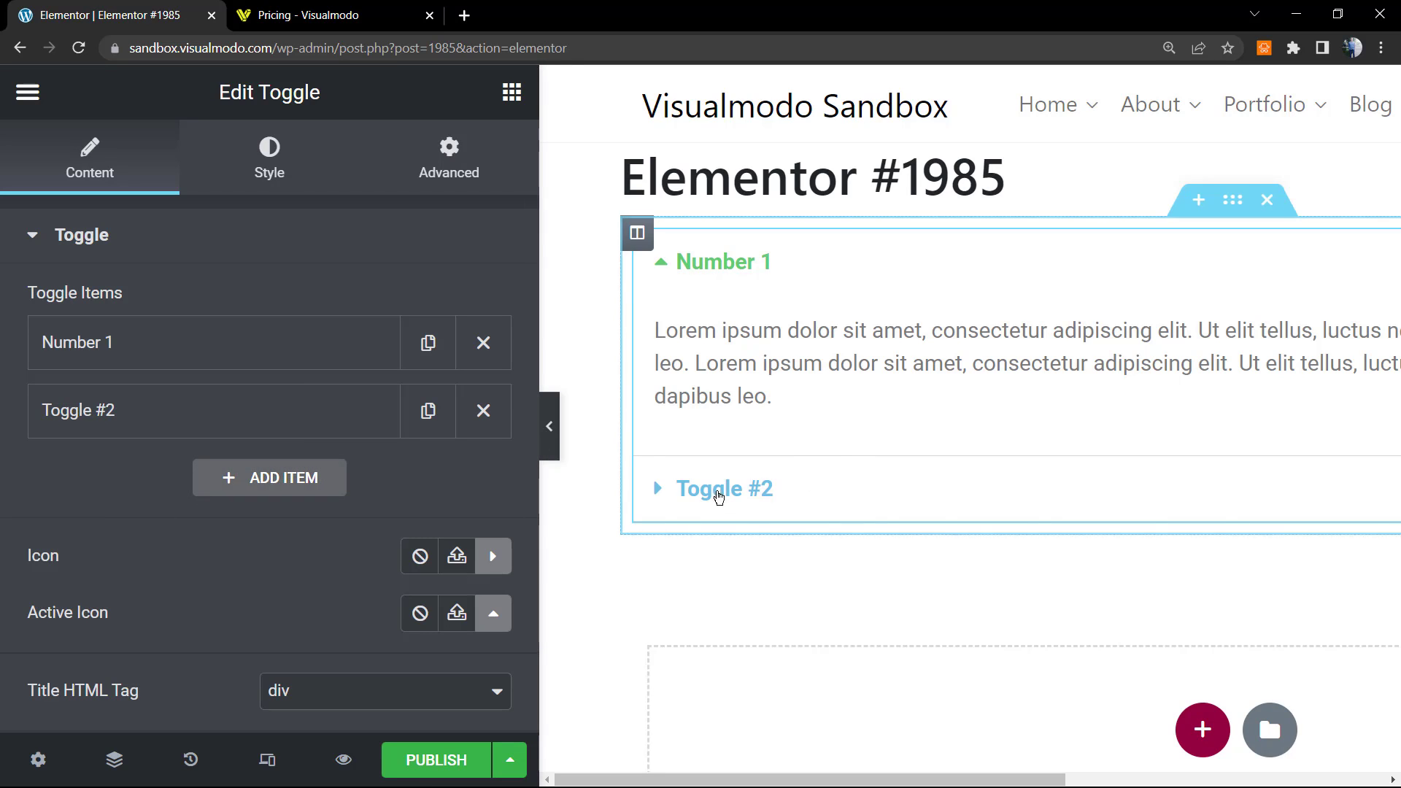
Add a third item titled Toggle Title, duplicating it once and deleting the duplicate.
click(299, 492)
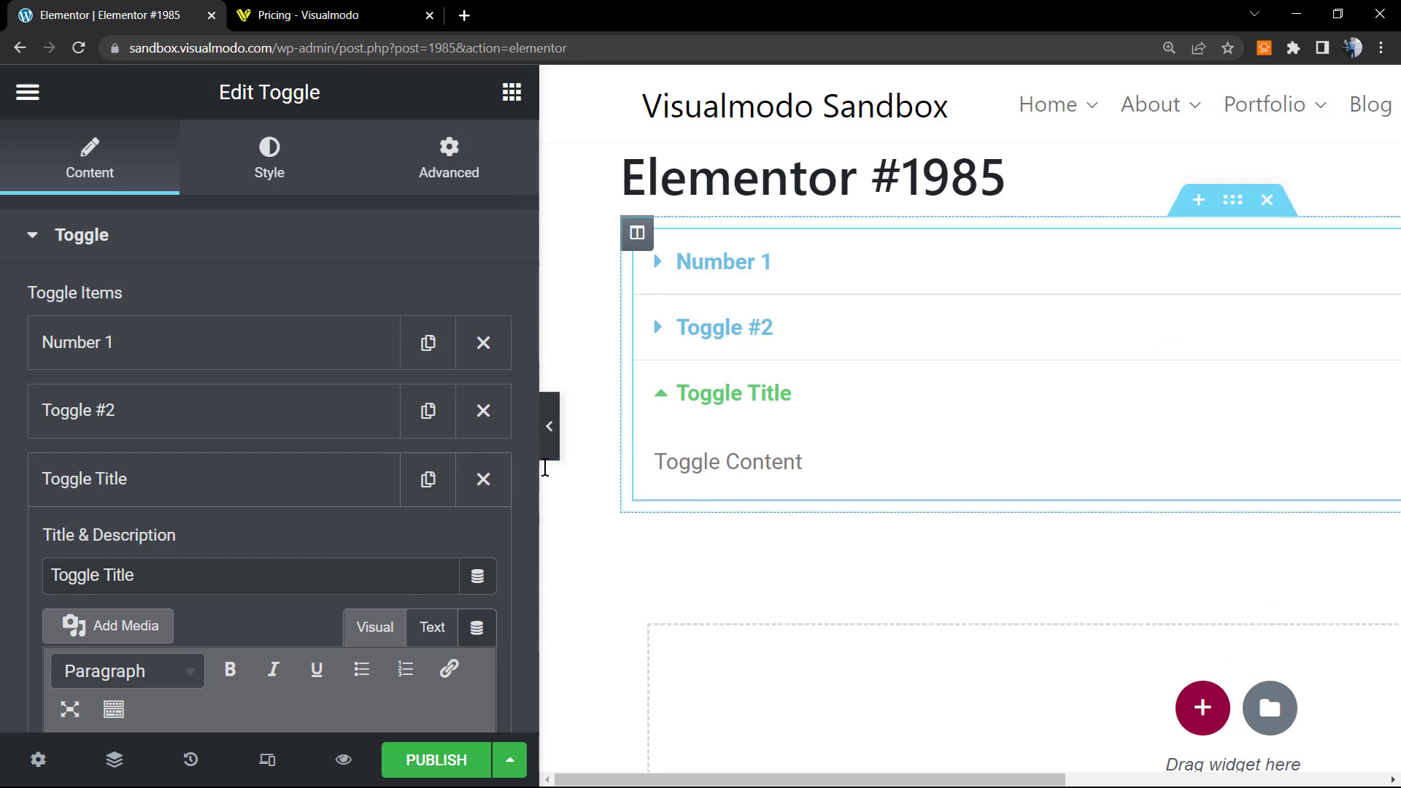
click(214, 472)
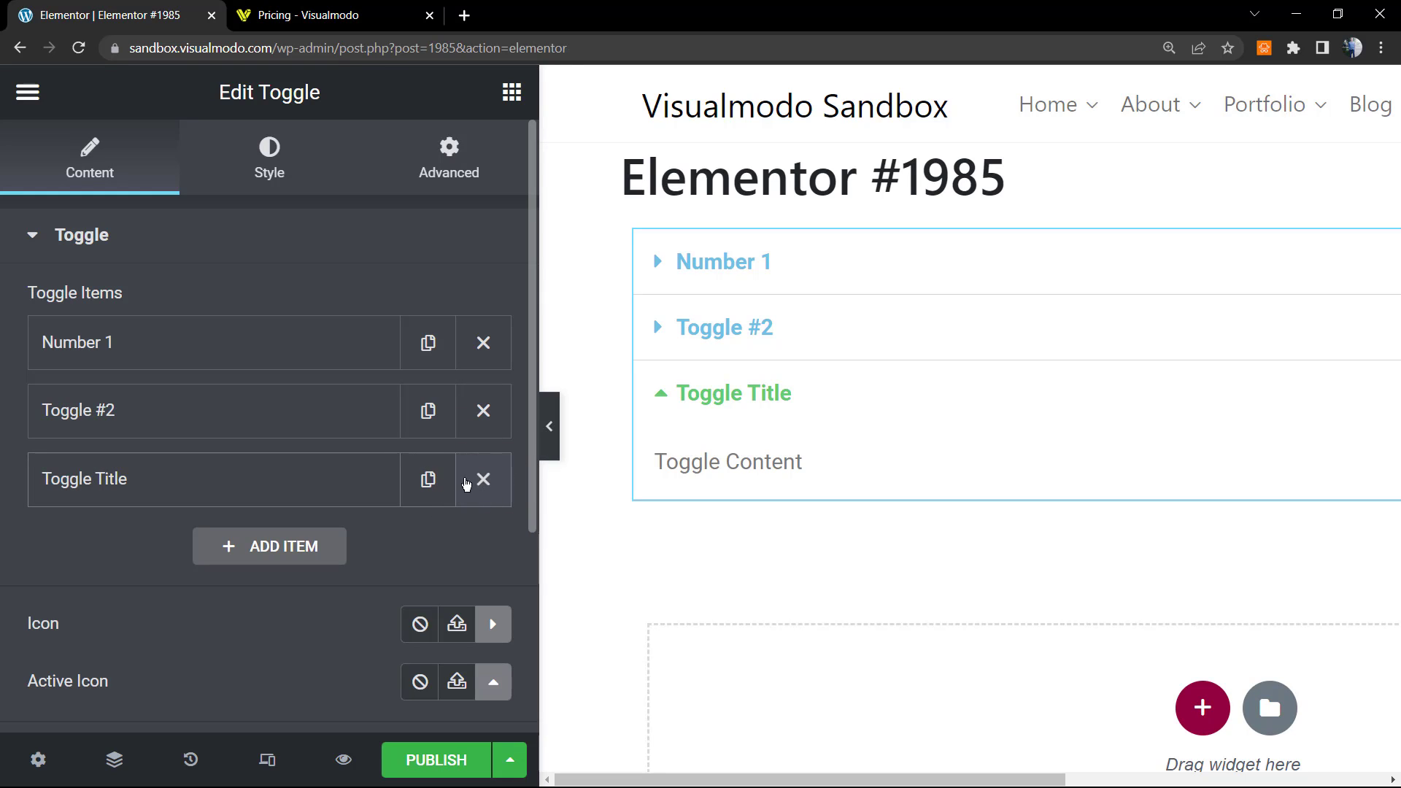
click(427, 479)
click(475, 488)
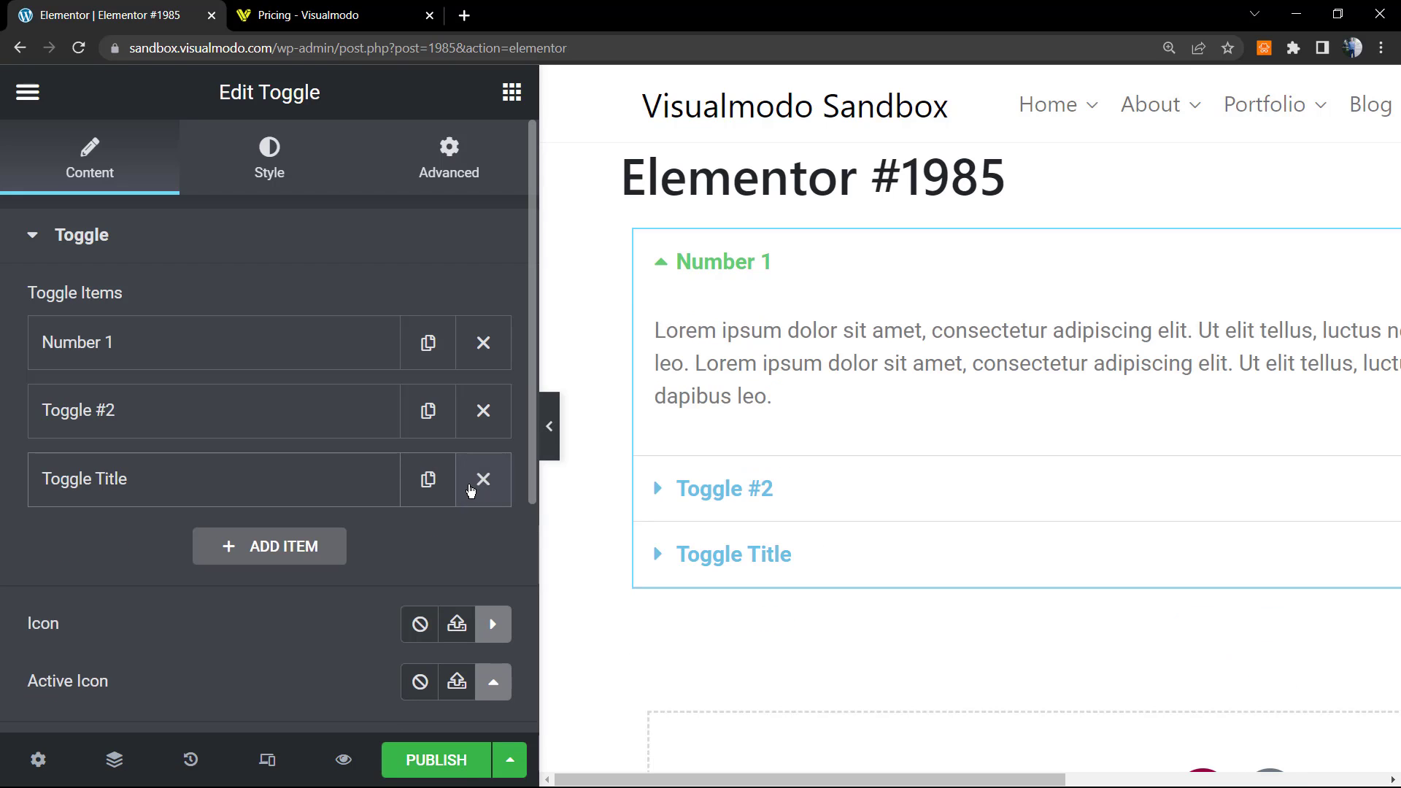
scroll(213, 507, down, 2)
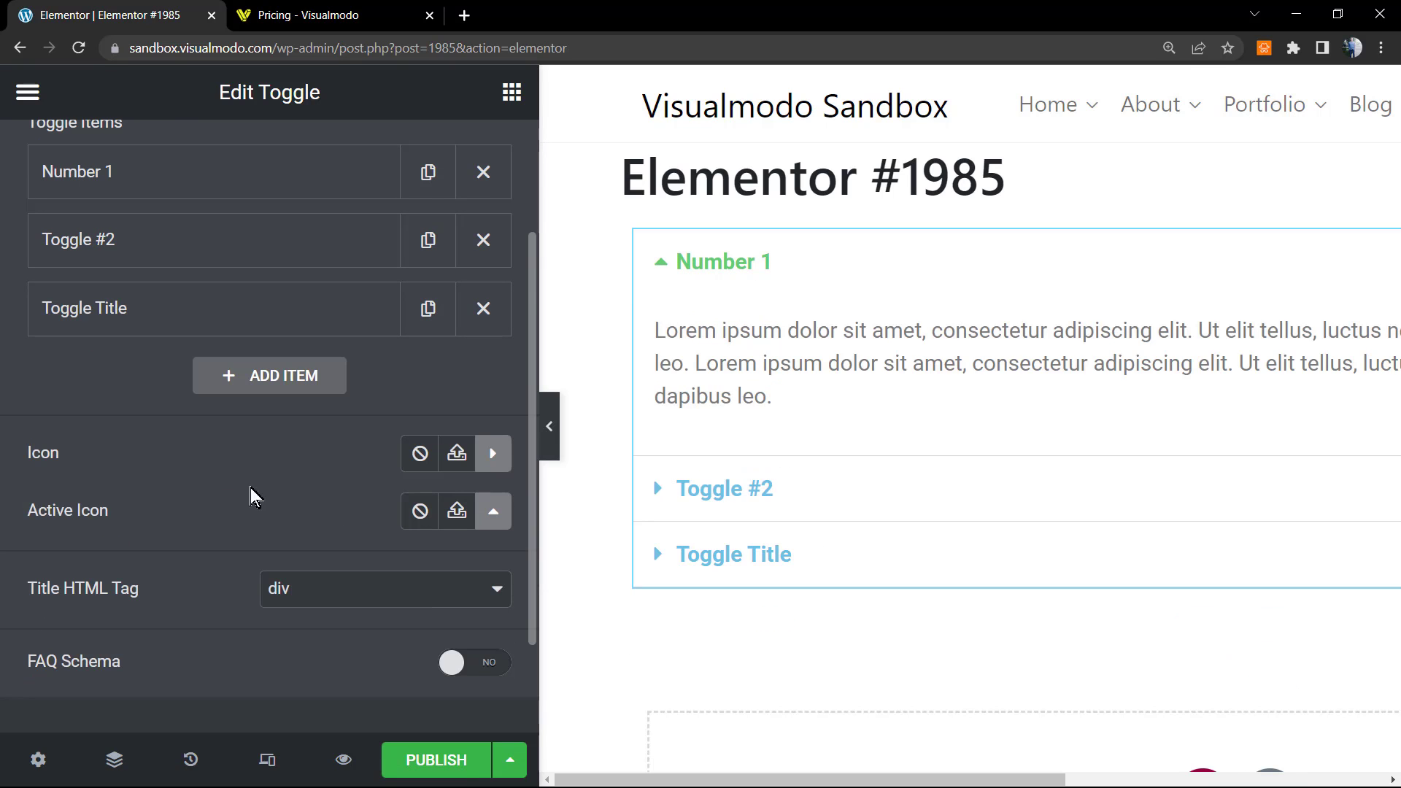
Set the toggle Icon to the square caret down and the Active Icon to the square caret up.
click(501, 456)
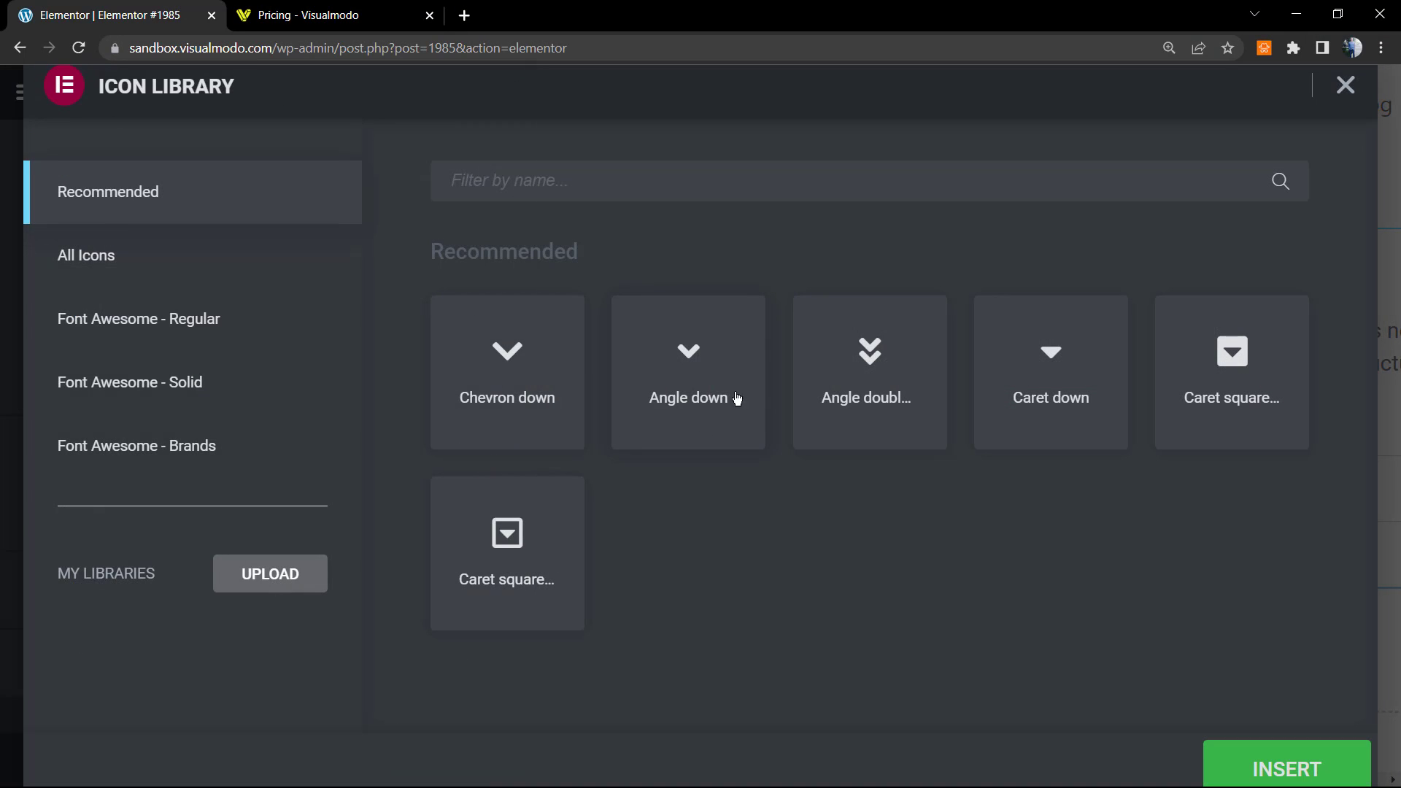
click(505, 524)
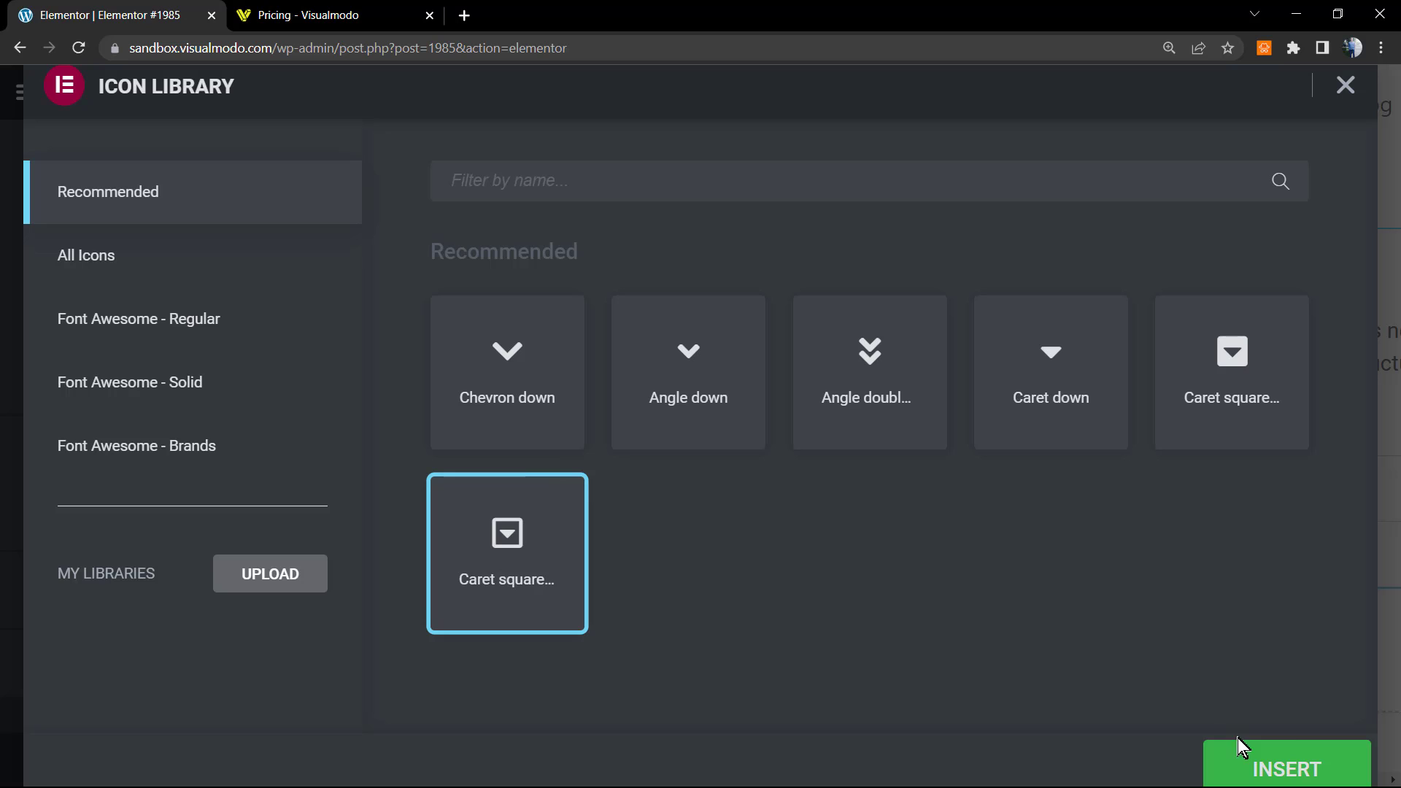
click(1249, 770)
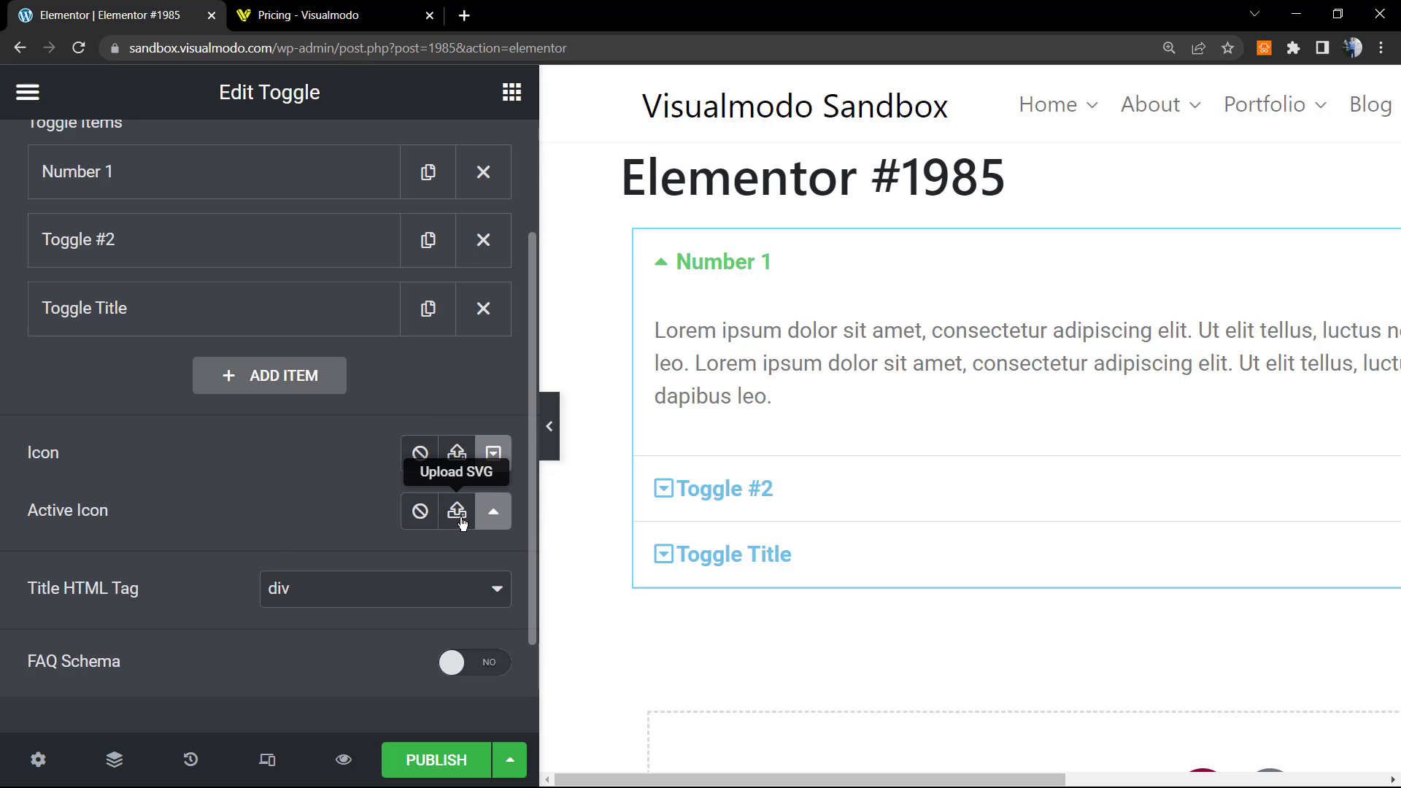
click(488, 520)
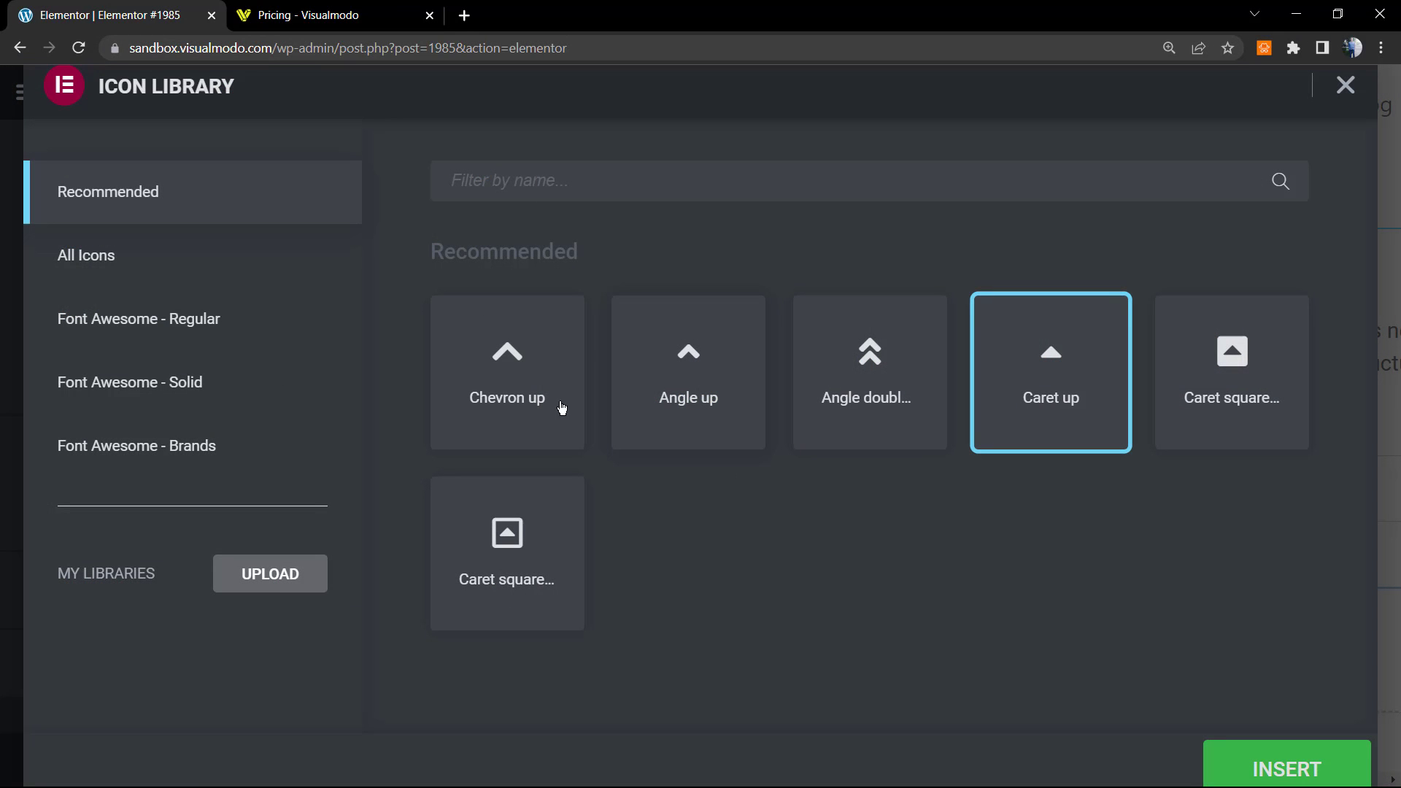
click(1238, 385)
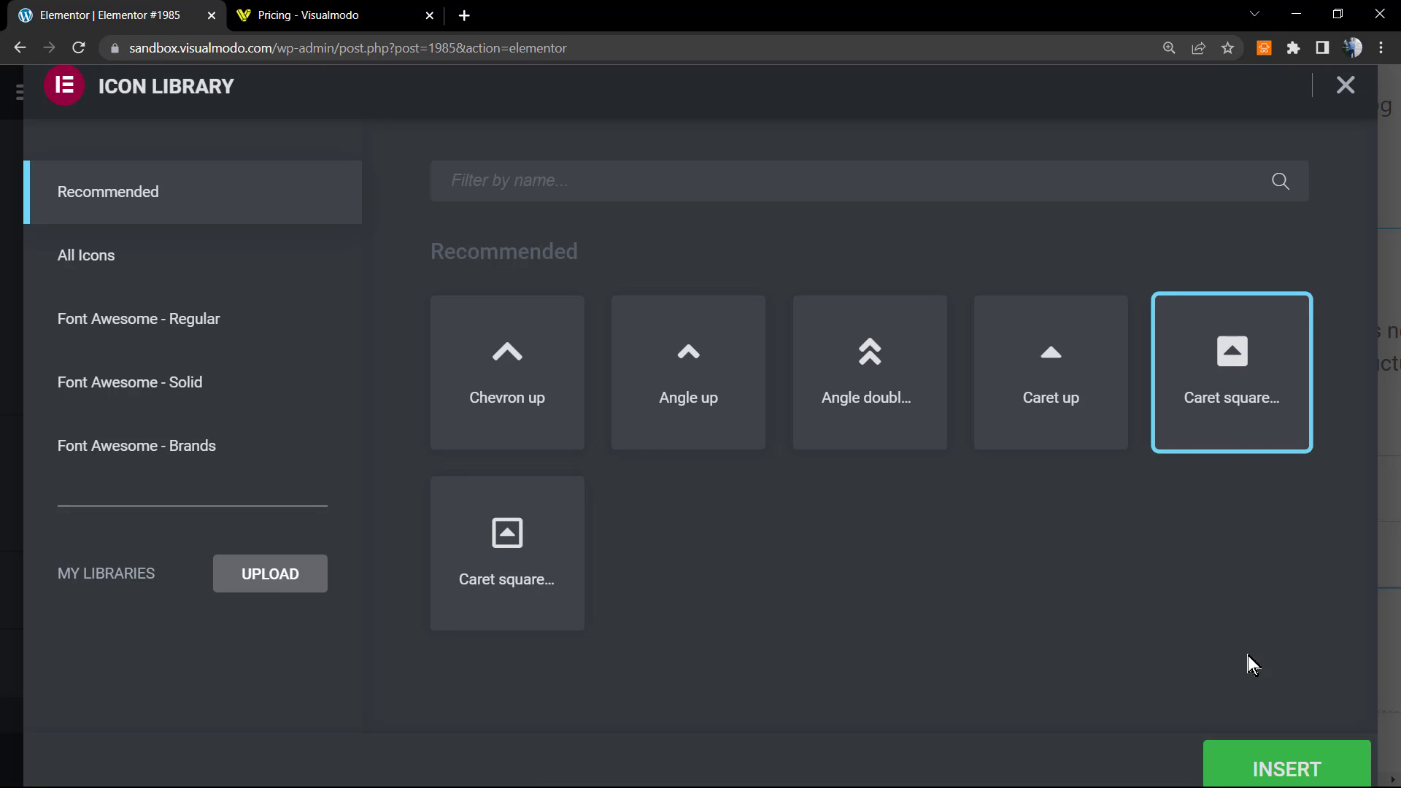
click(1266, 762)
Check the new icons by collapsing and reopening Toggle #2 and Number 1 in the preview.
click(712, 491)
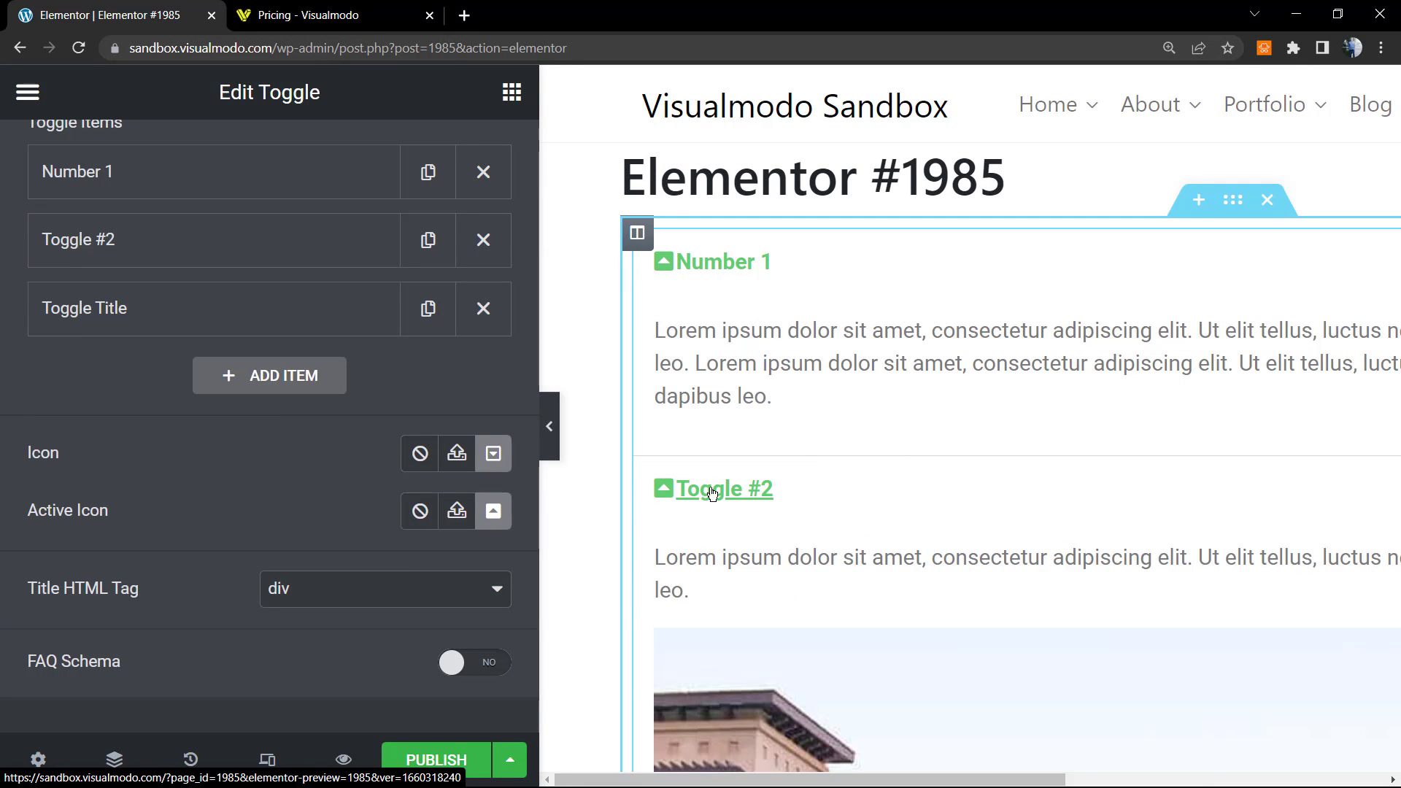
click(712, 491)
click(713, 491)
click(714, 491)
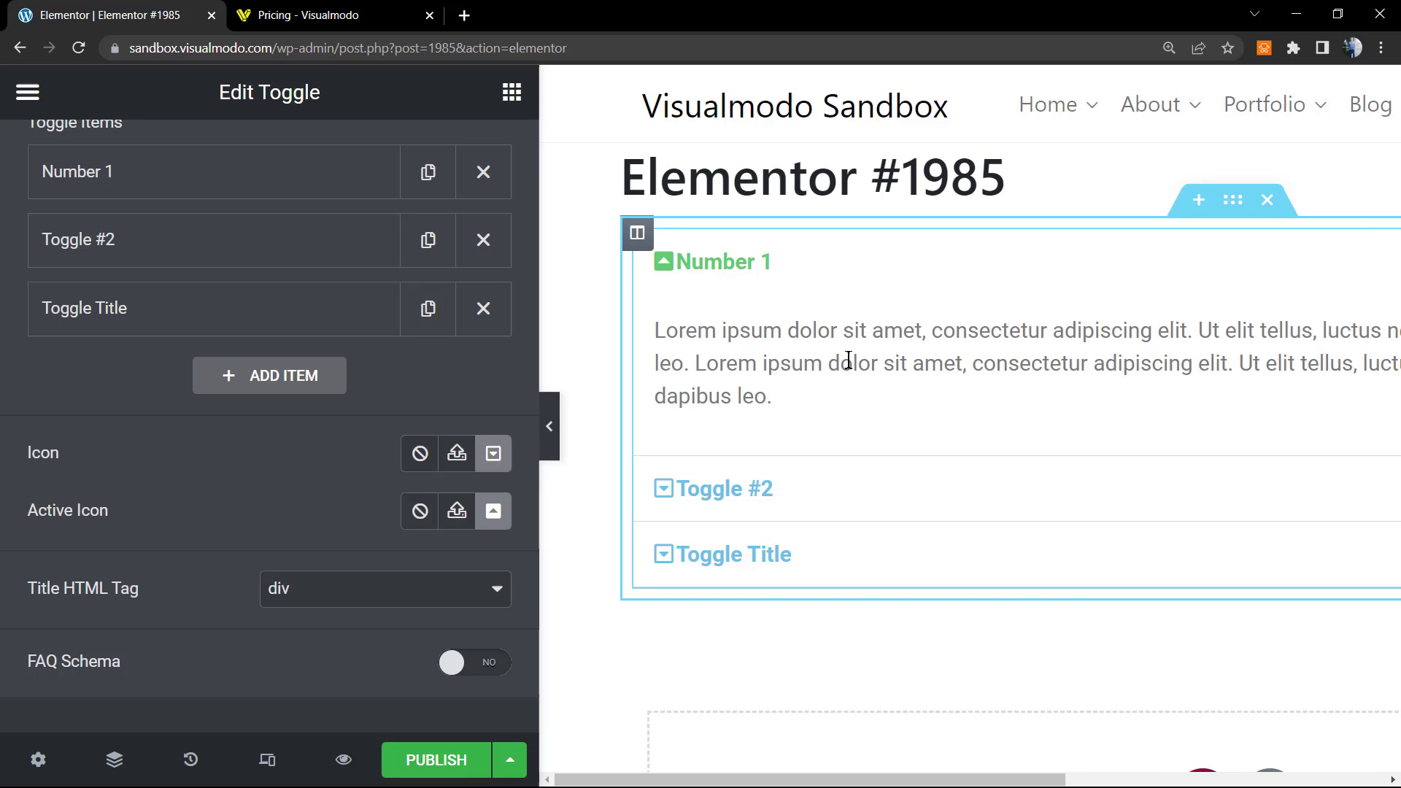
click(878, 260)
click(878, 261)
click(864, 268)
Keep the Title HTML Tag as div and switch FAQ Schema to YES.
scroll(397, 416, down, 2)
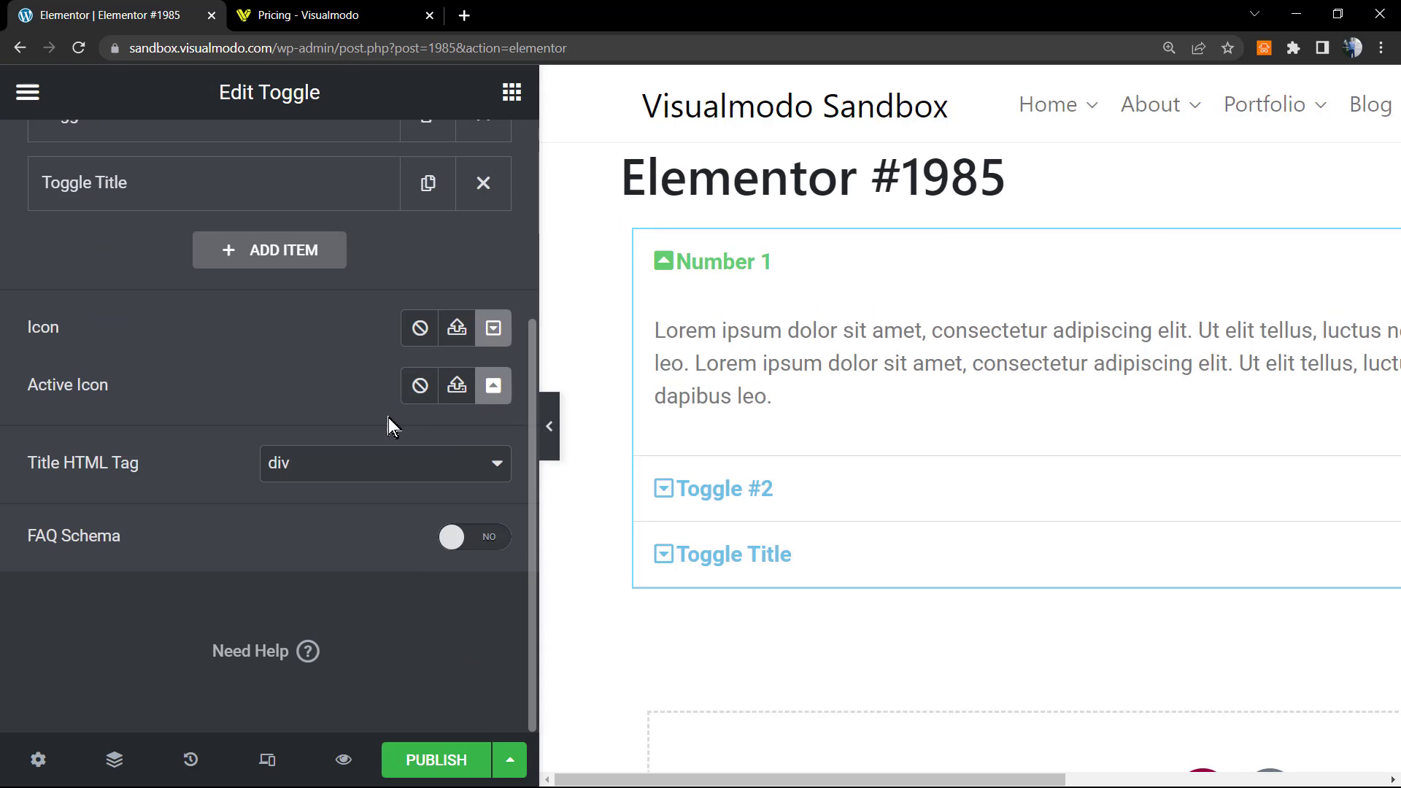
click(363, 465)
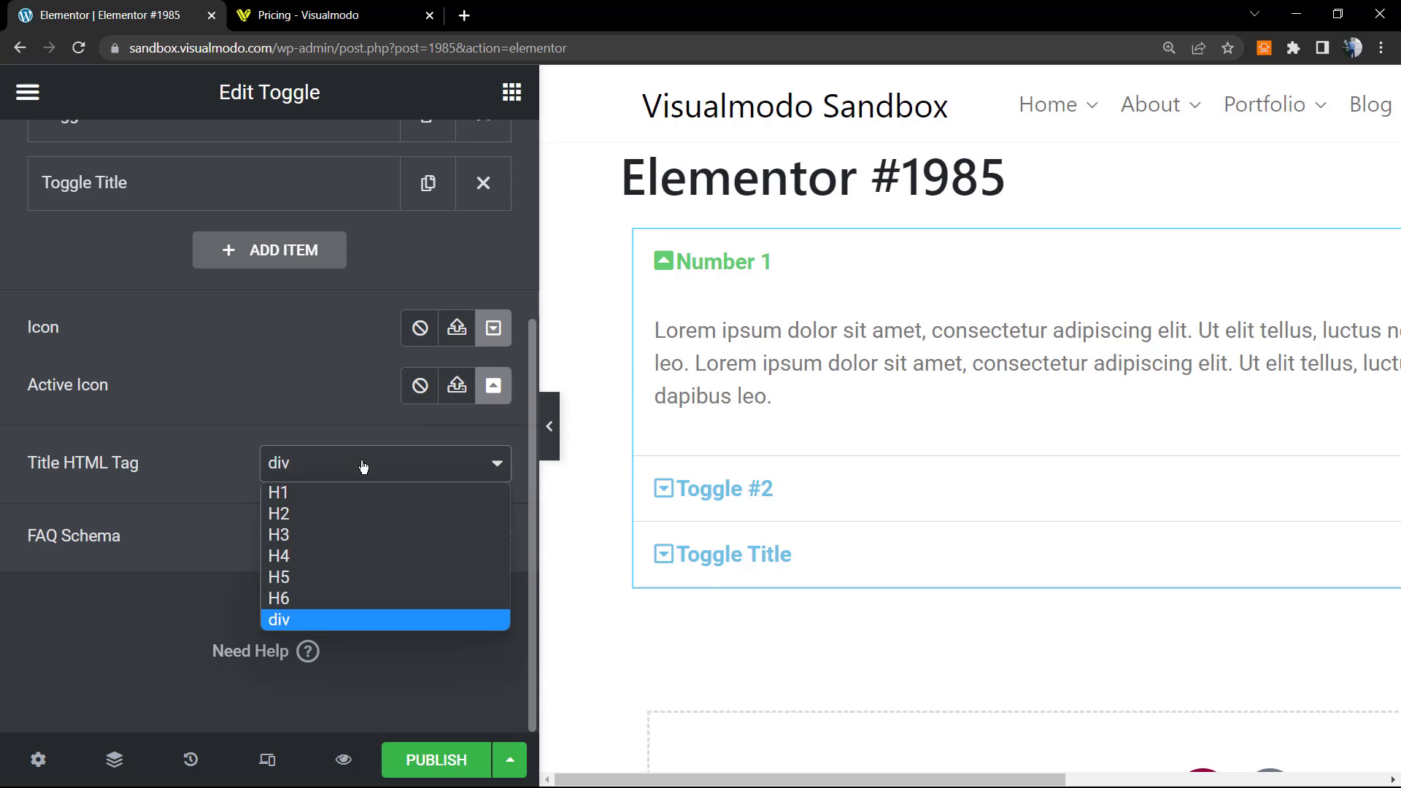
click(363, 465)
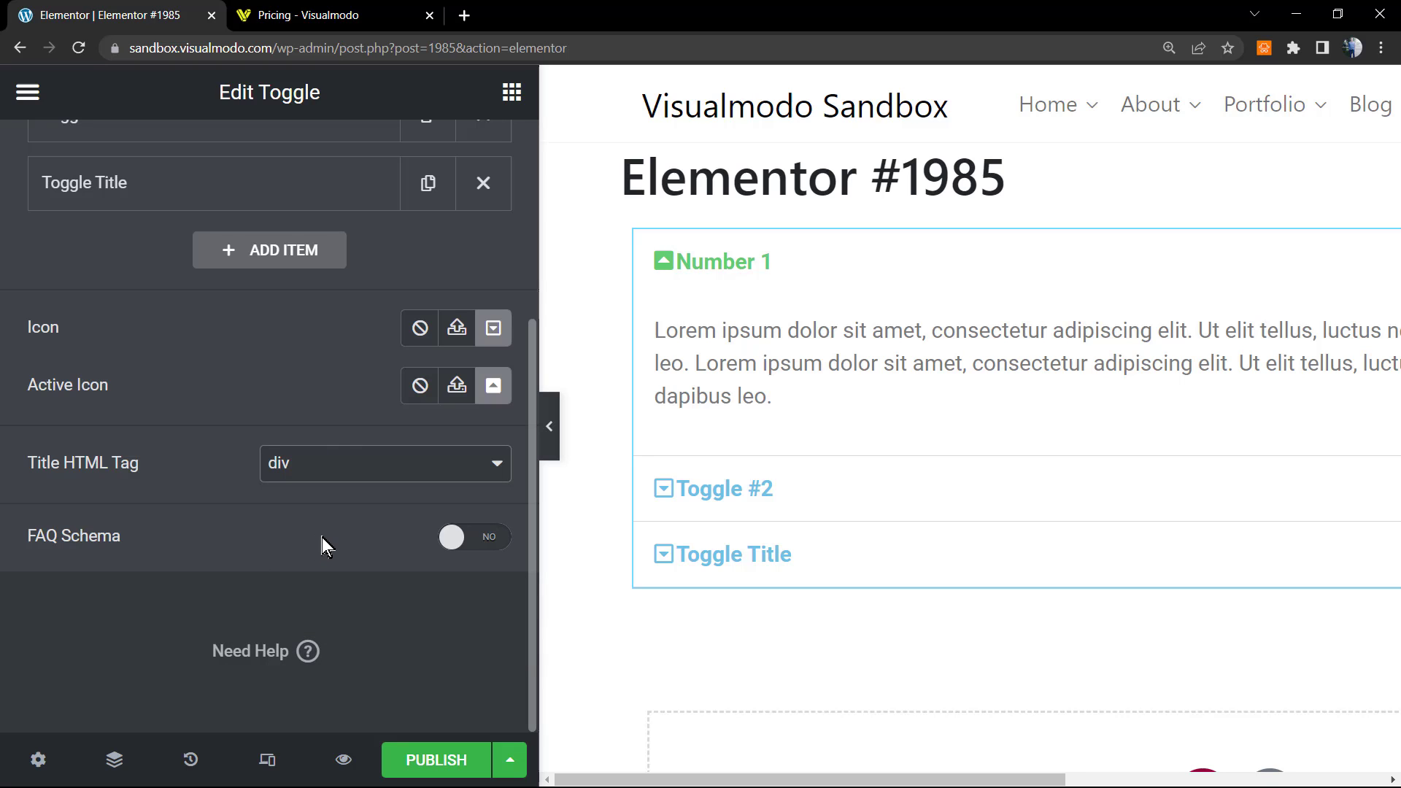
triple_click(102, 540)
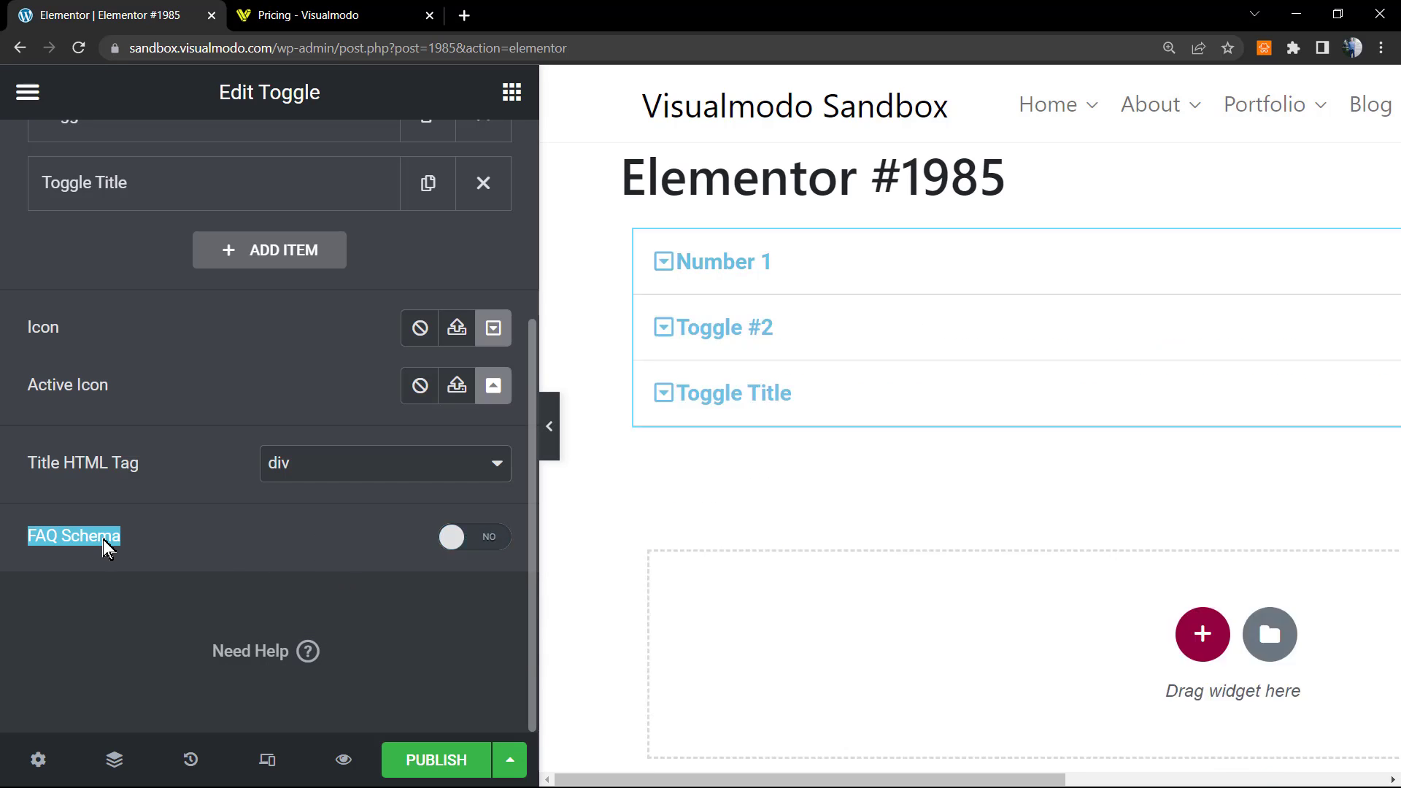
click(464, 541)
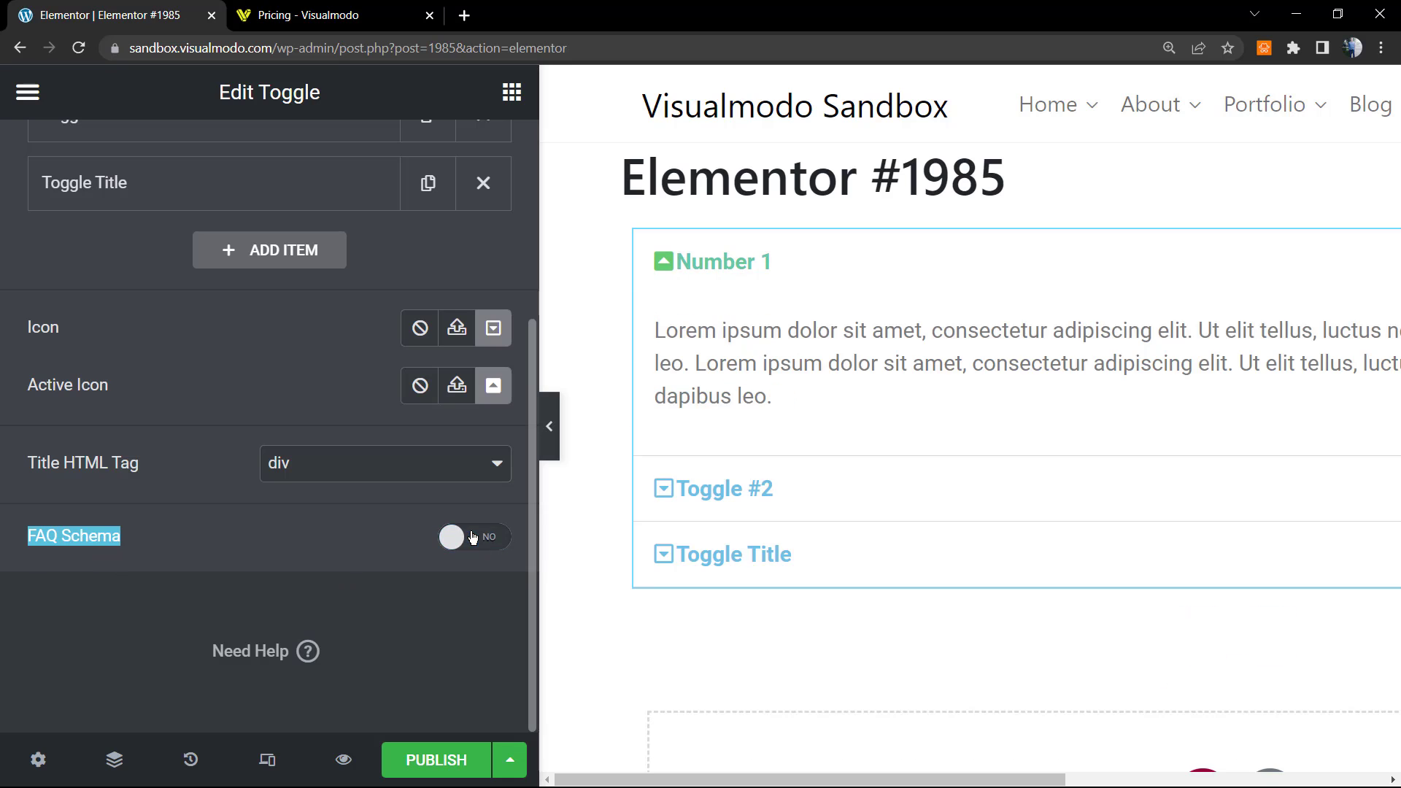
click(471, 538)
click(472, 538)
click(472, 538)
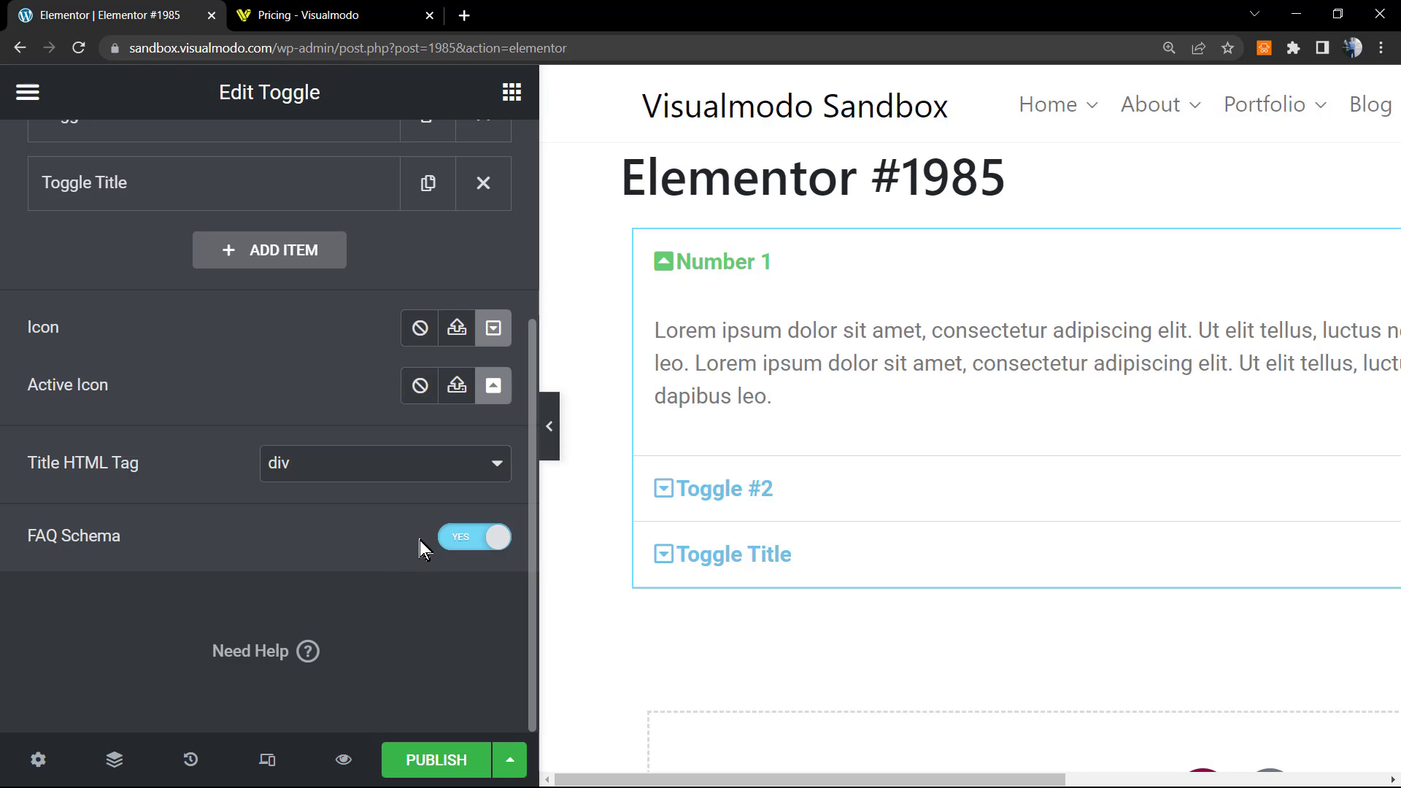
click(452, 540)
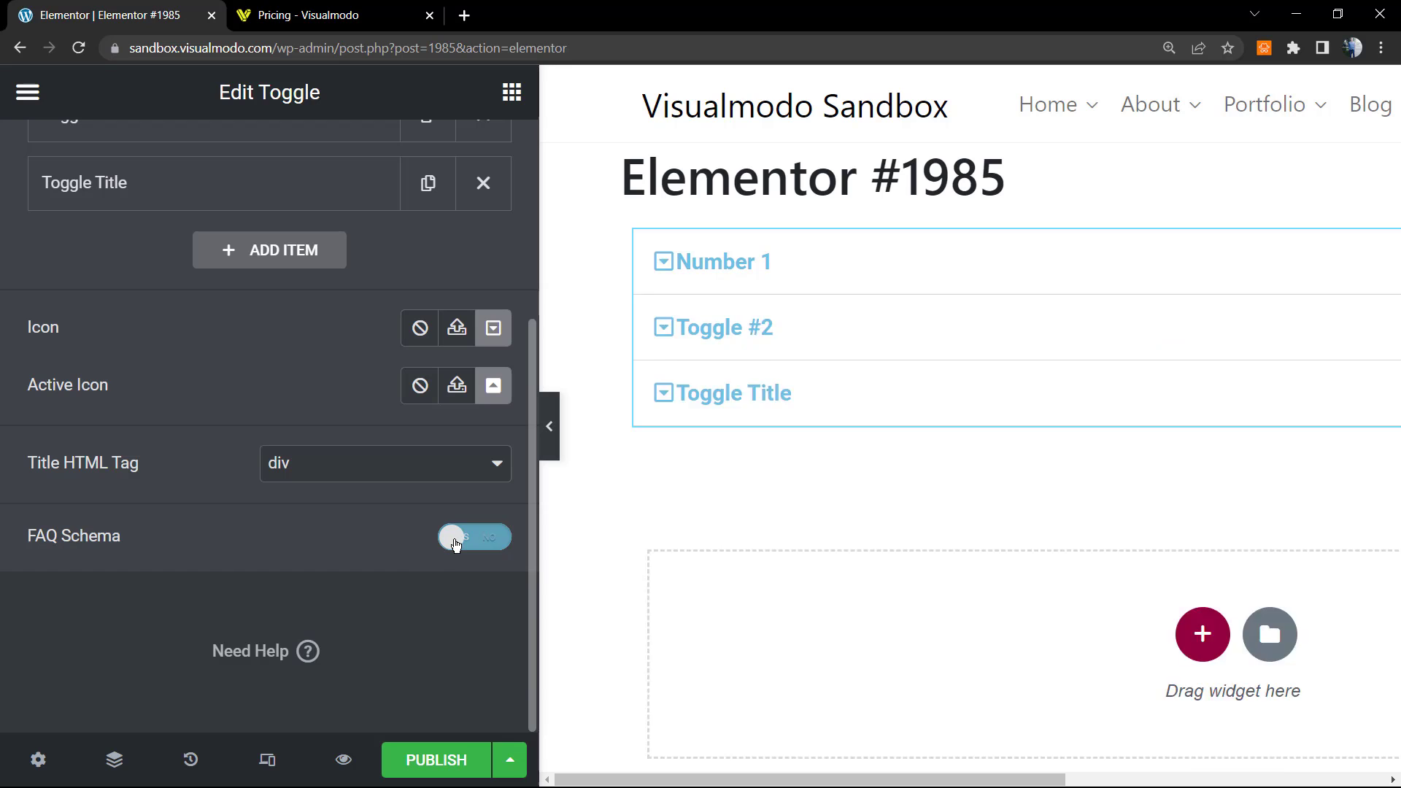
click(452, 540)
scroll(242, 448, up, 4)
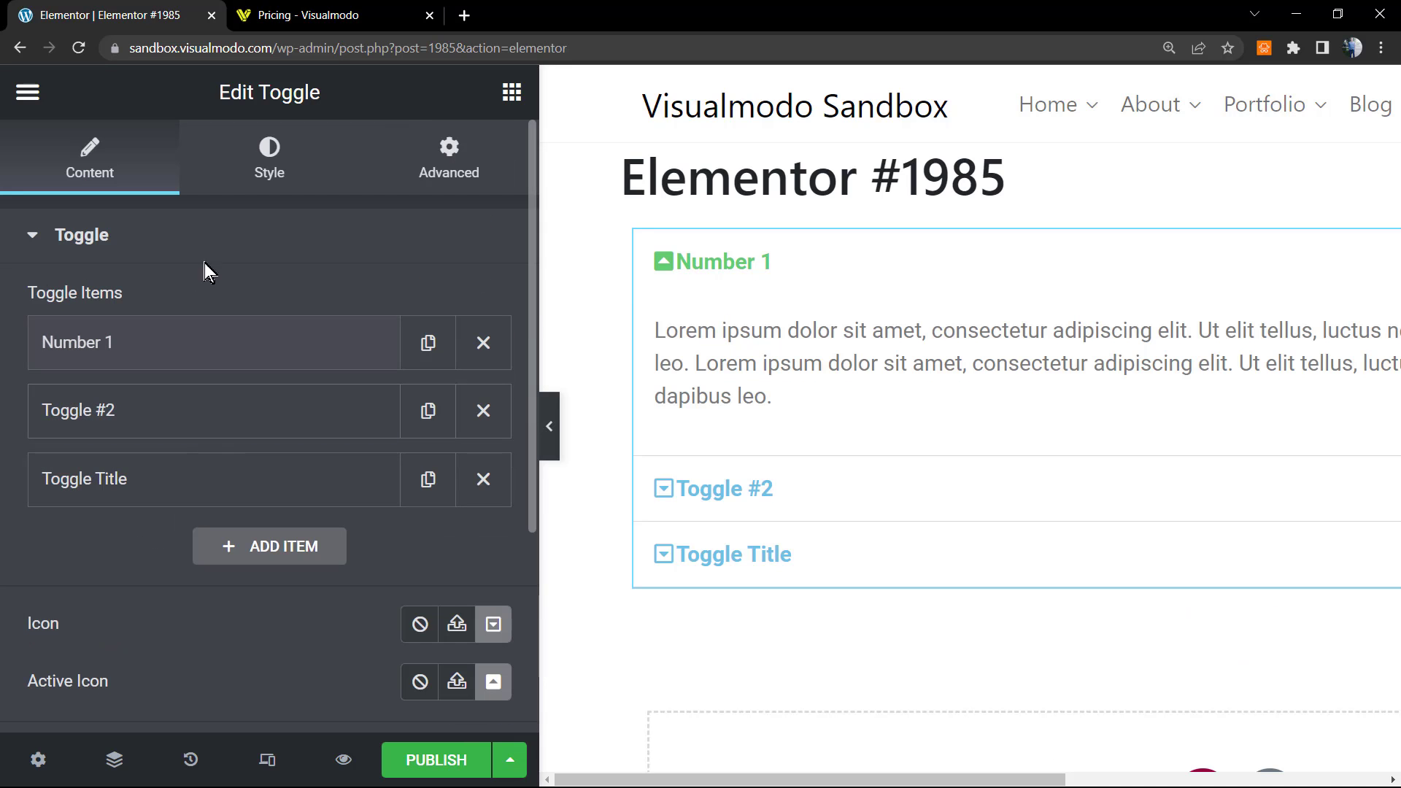
In the Style tab, give the toggle items a width-2 #900B0B border and 0 space between.
click(173, 233)
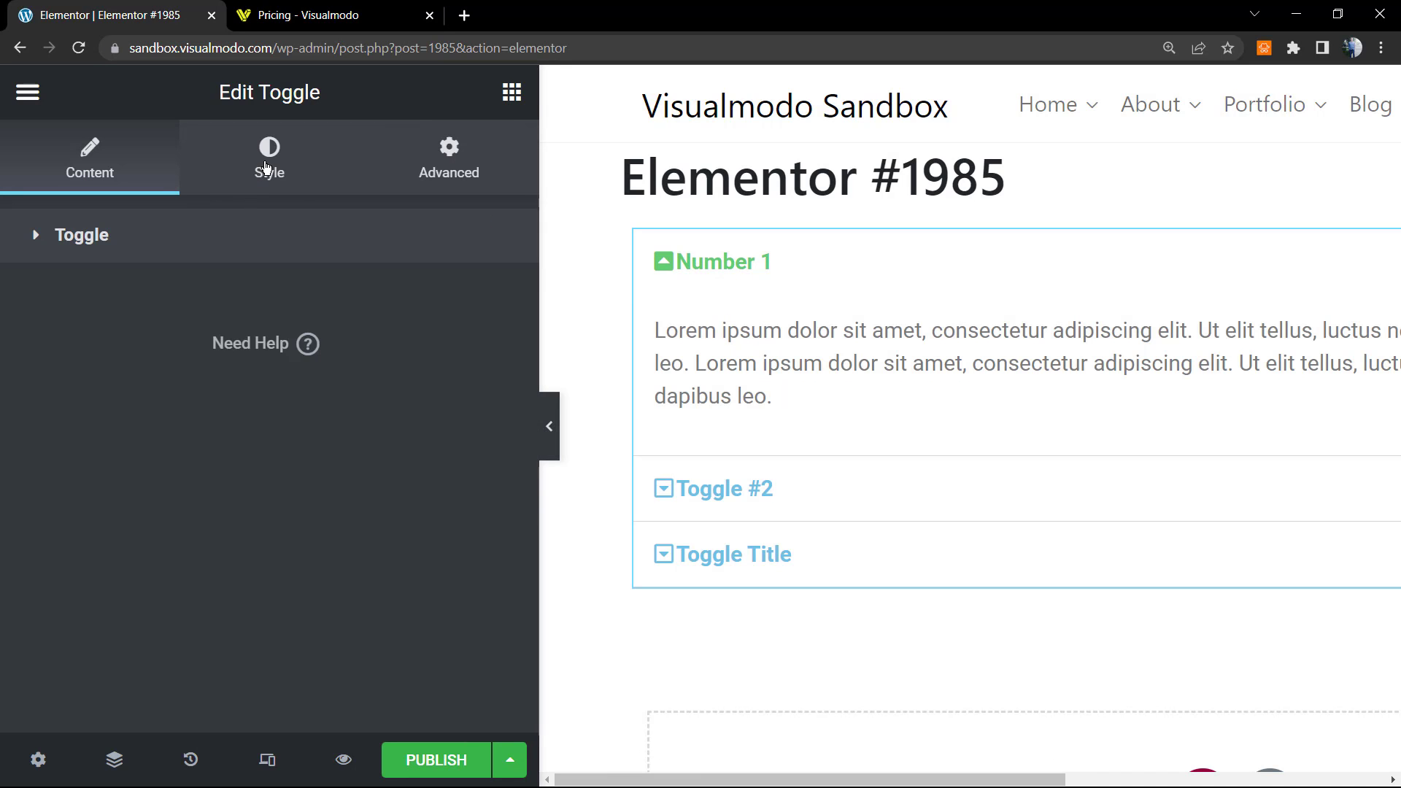
click(185, 244)
scroll(239, 497, down, 4)
scroll(238, 496, up, 4)
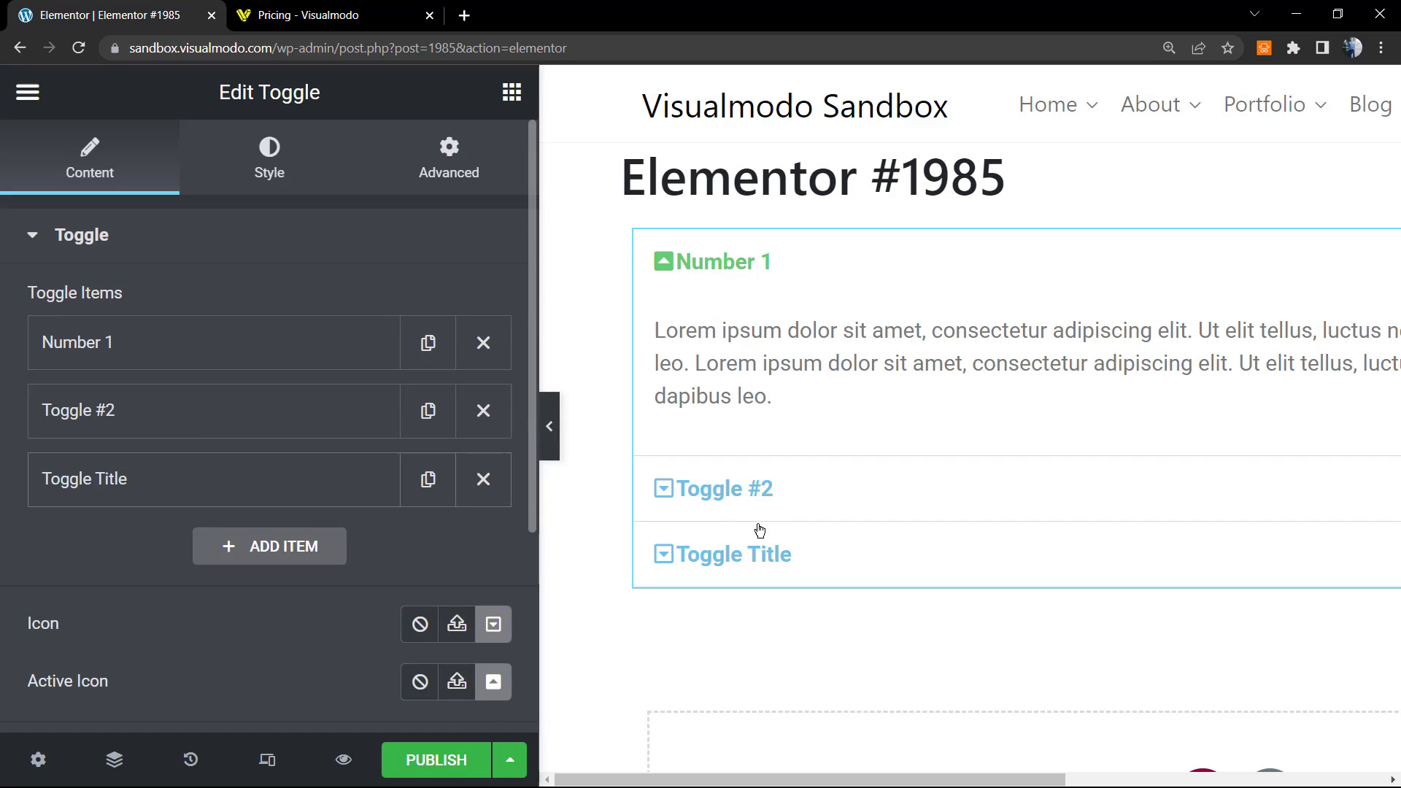
click(299, 179)
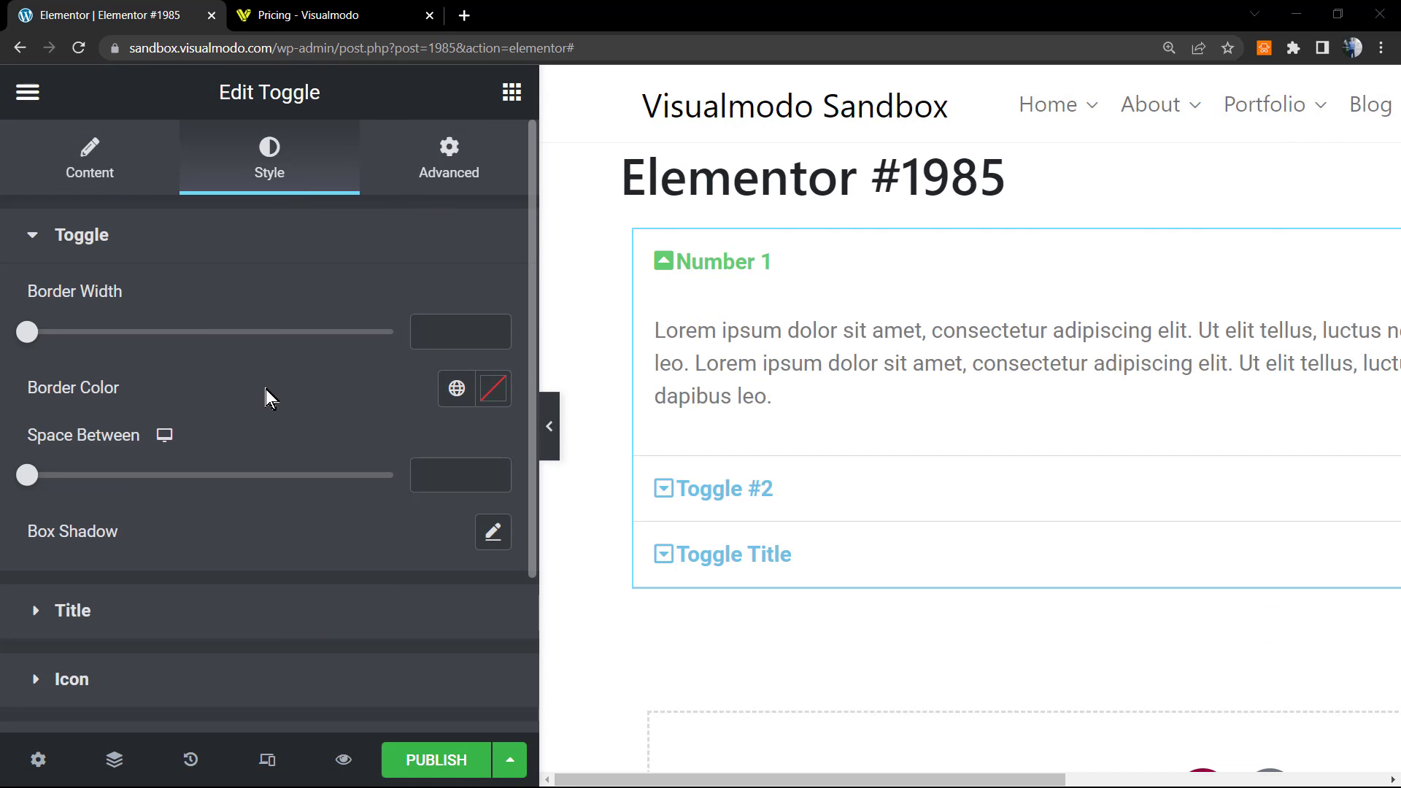
drag(29, 336, 97, 345)
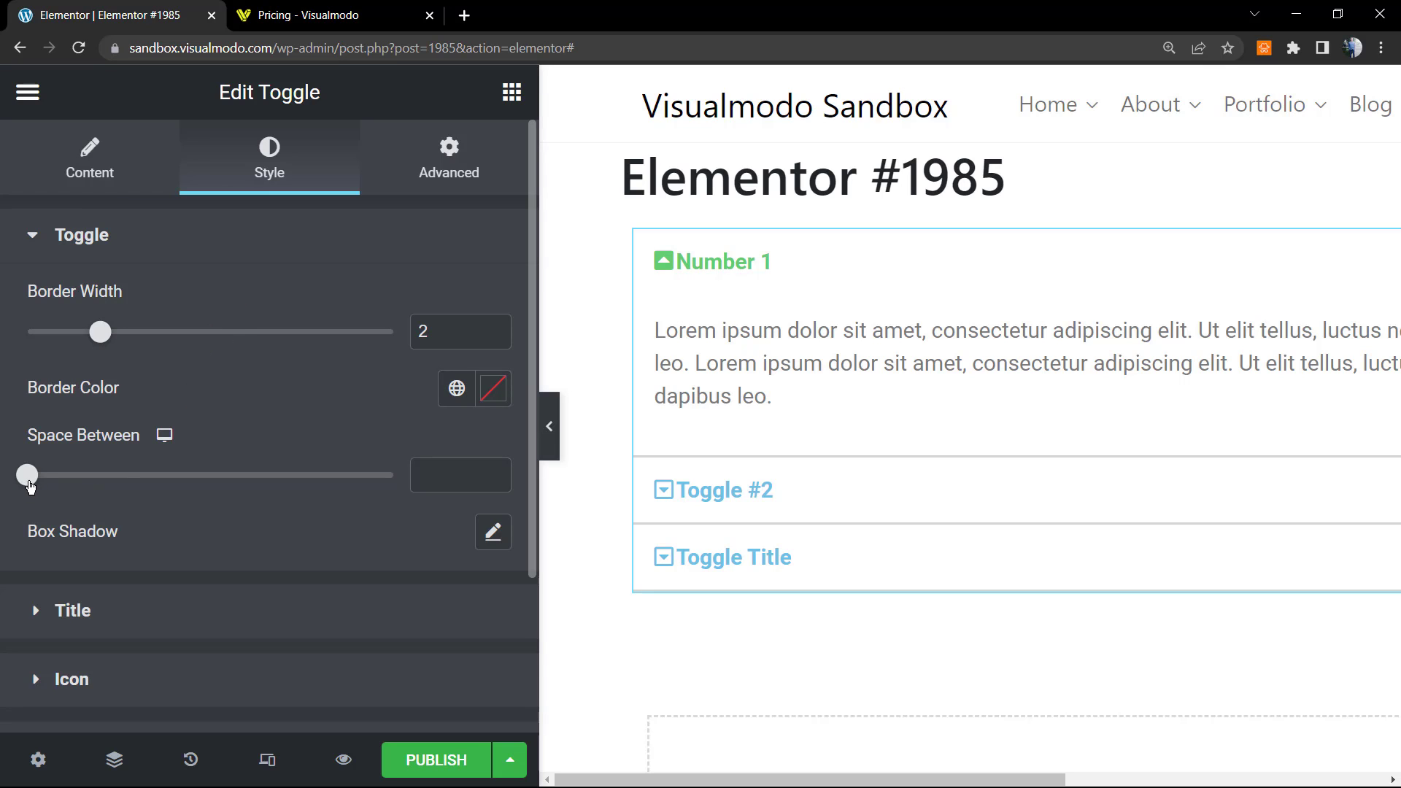
click(489, 397)
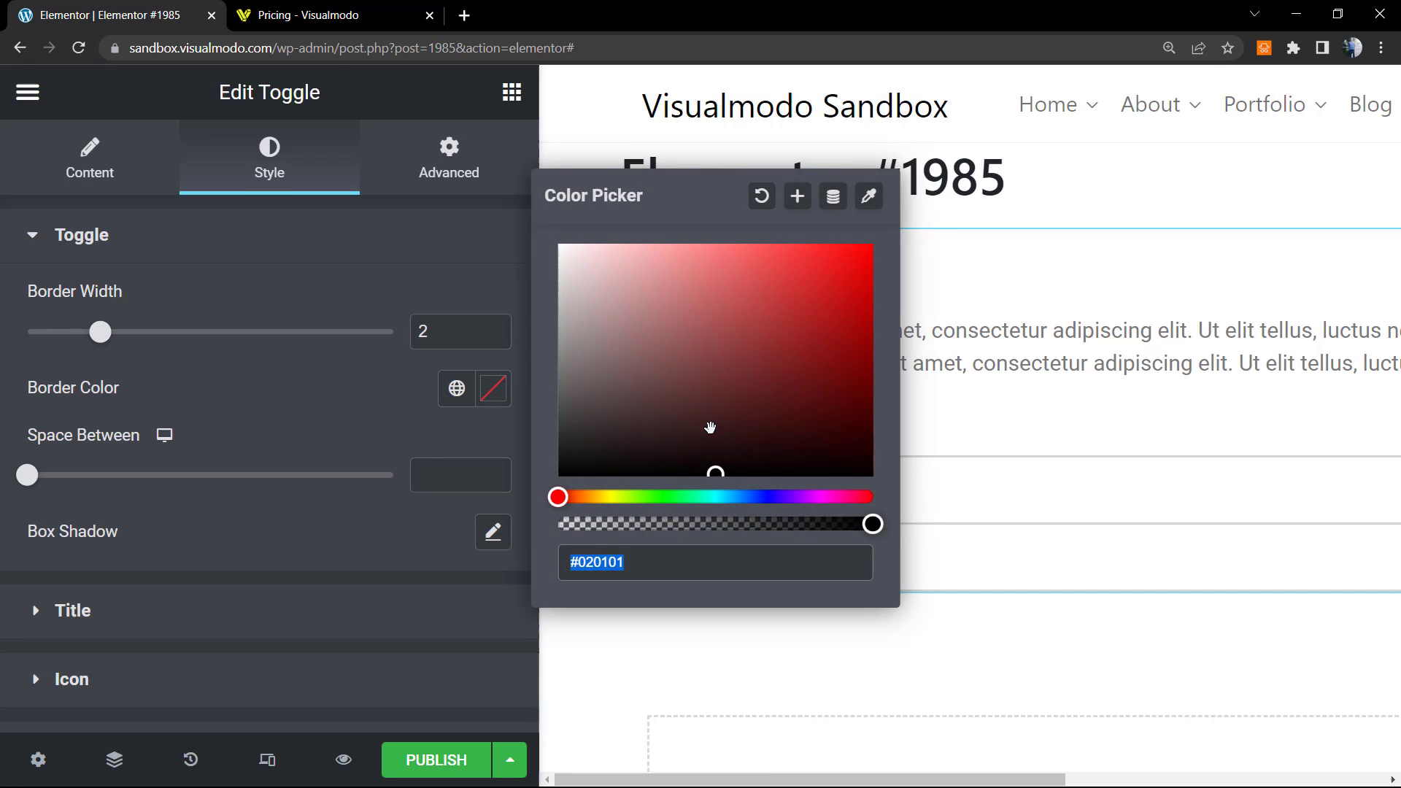
click(763, 372)
drag(800, 363, 848, 346)
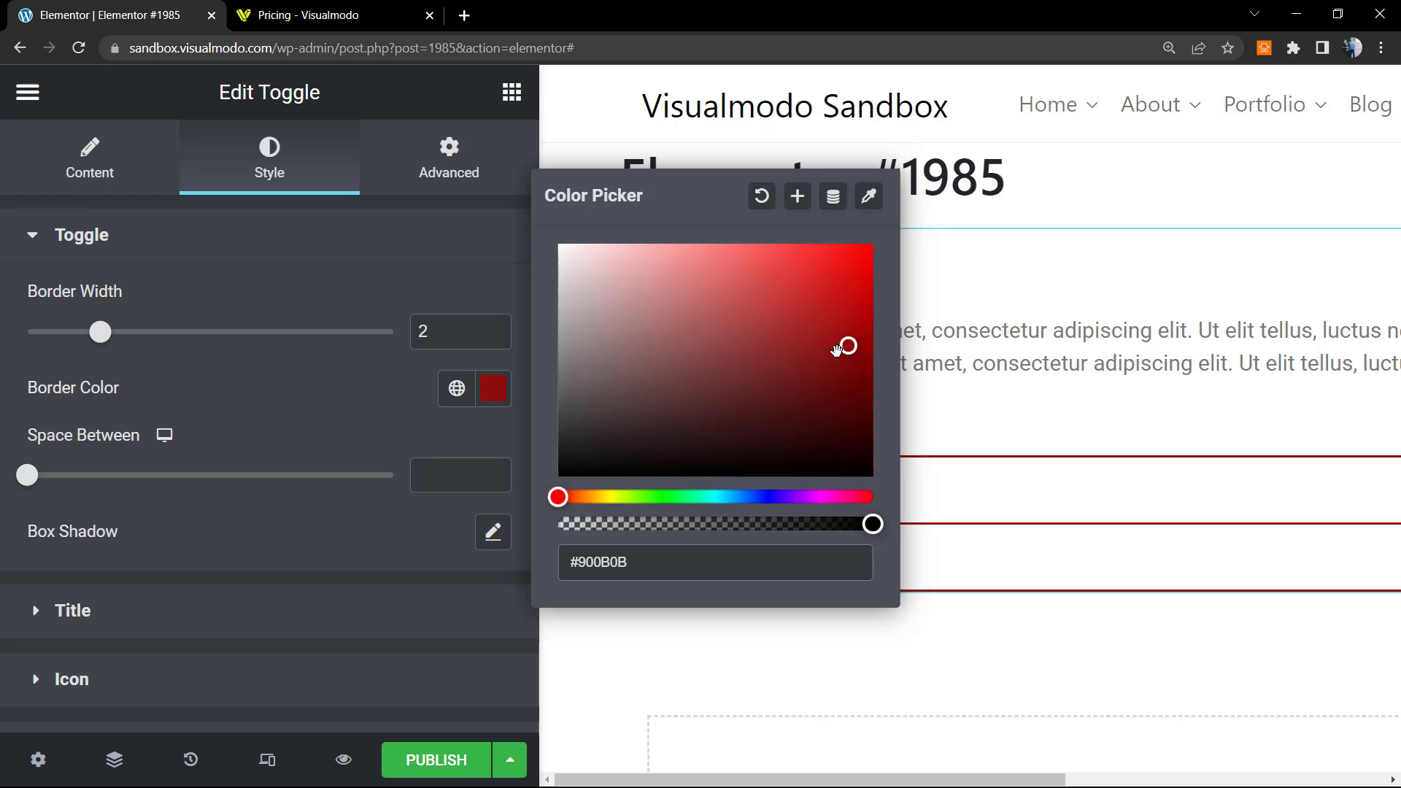
click(369, 436)
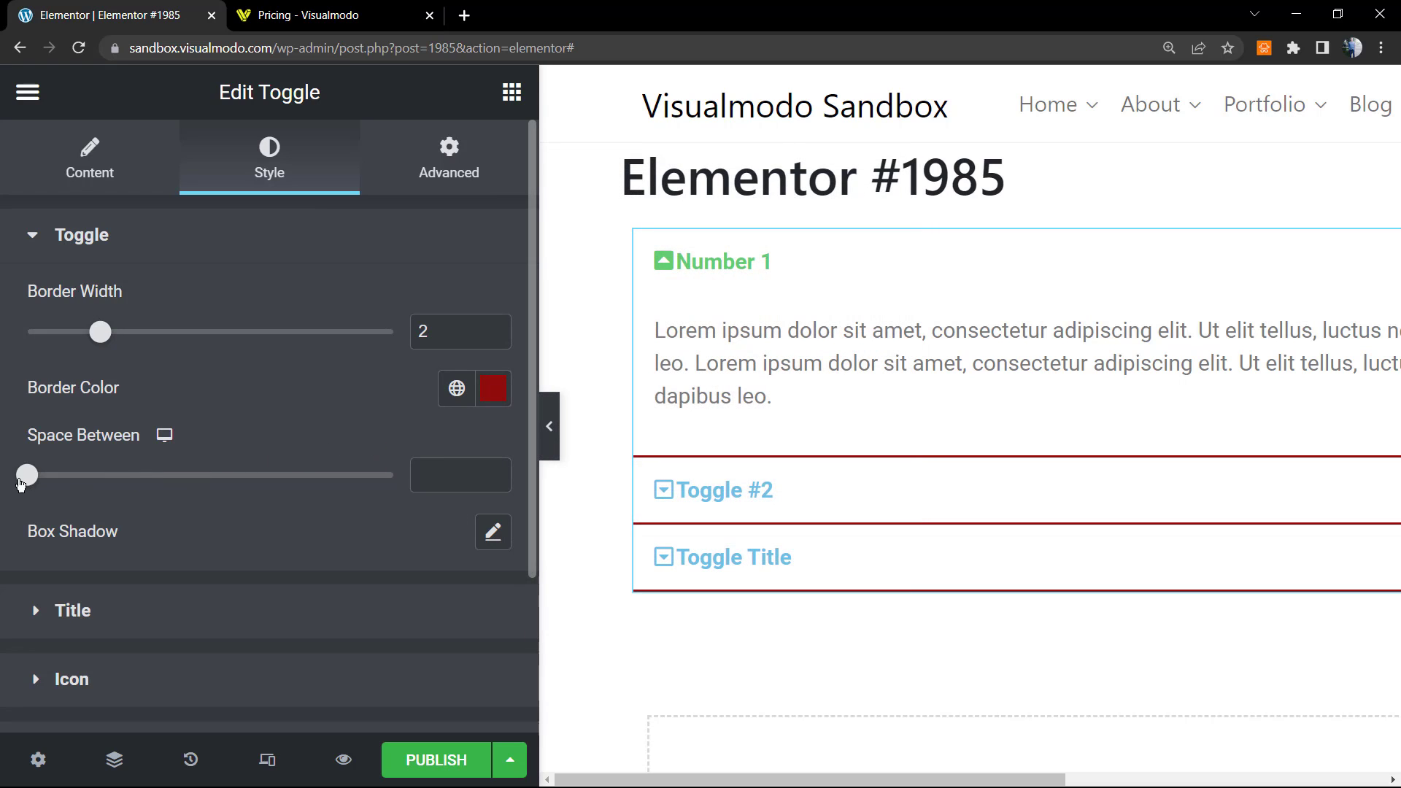
mouse_move(31, 482)
mouse_down()
mouse_move(250, 484)
mouse_move(7, 483)
mouse_up()
Shift the toggle box shadow's horizontal offset to -3, then close the shadow settings.
click(489, 540)
scroll(305, 588, down, 2)
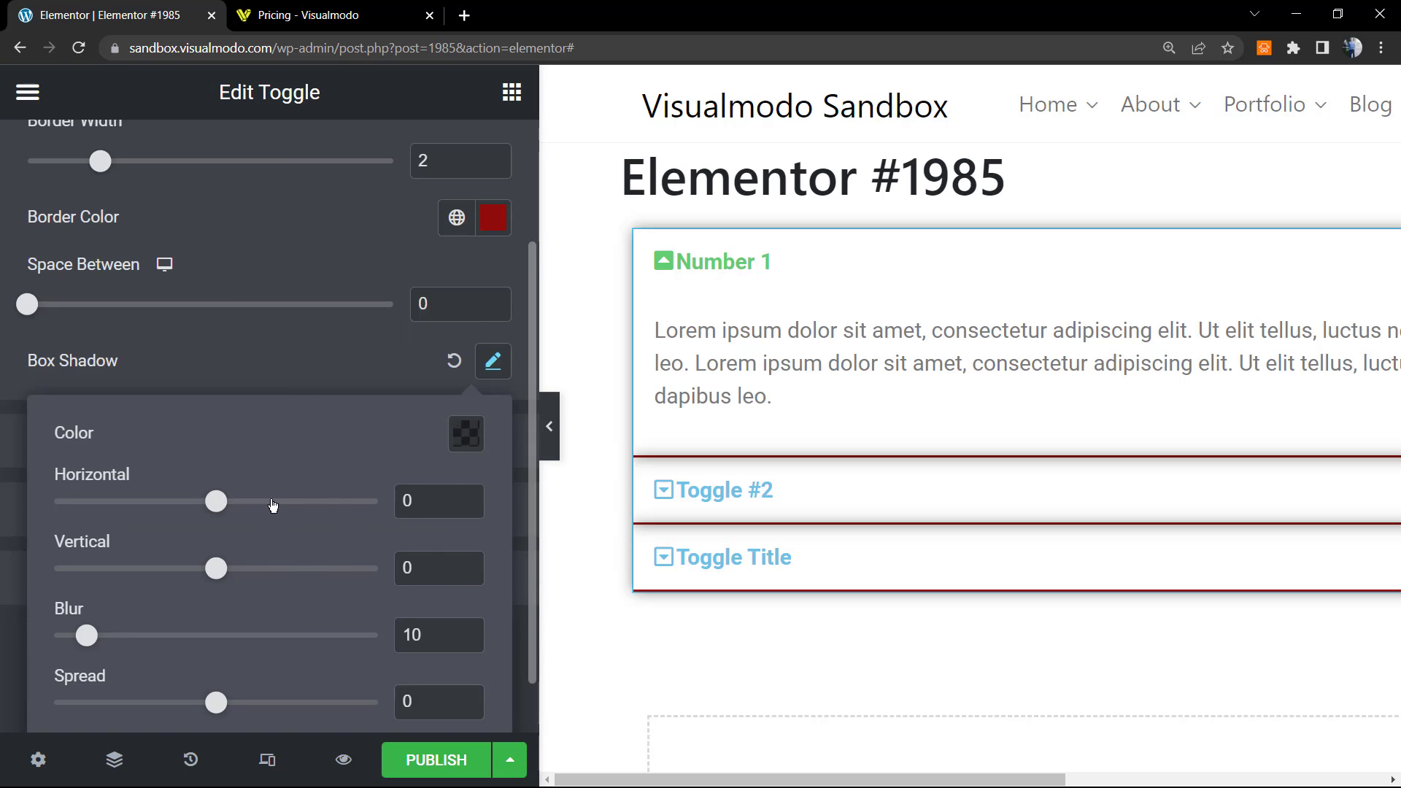
drag(275, 500, 217, 498)
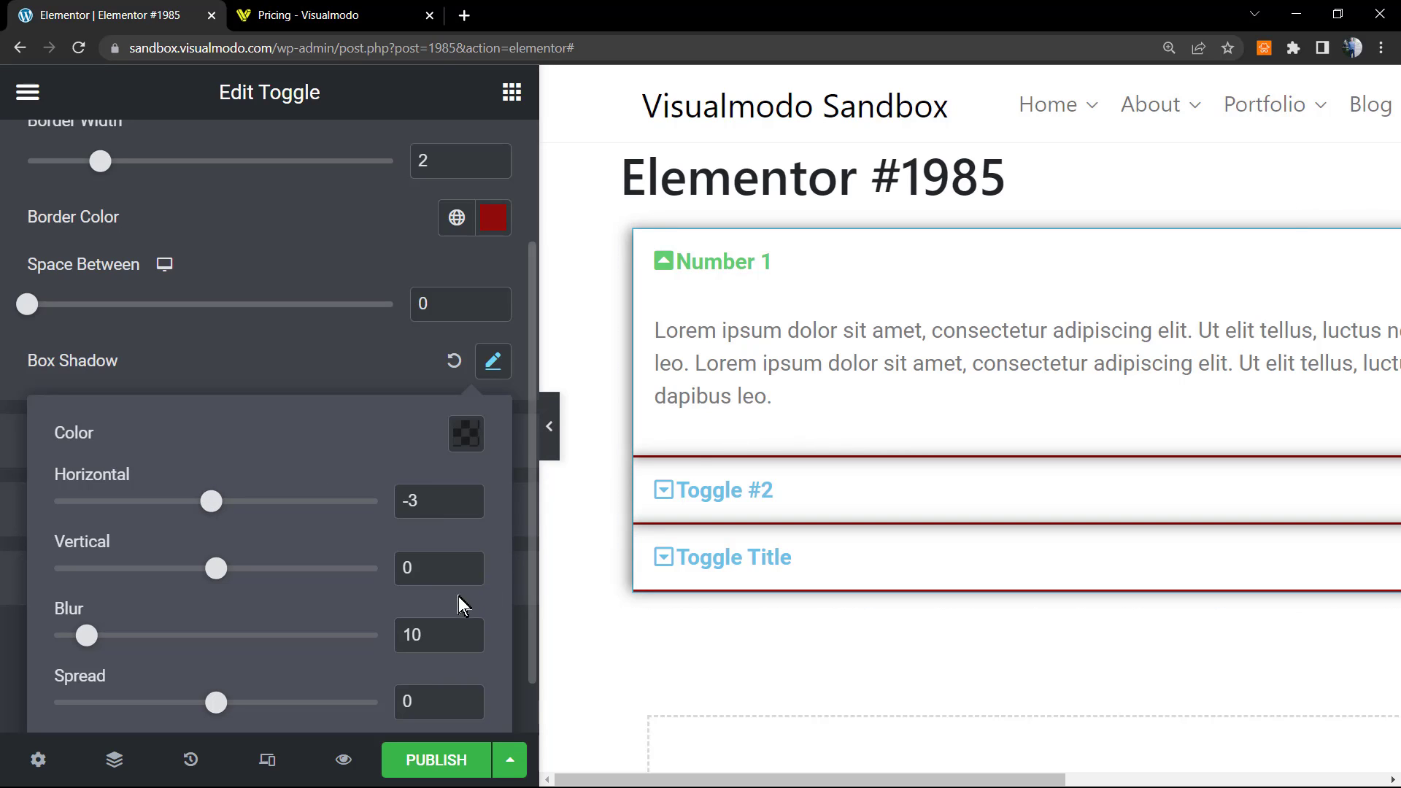
click(335, 370)
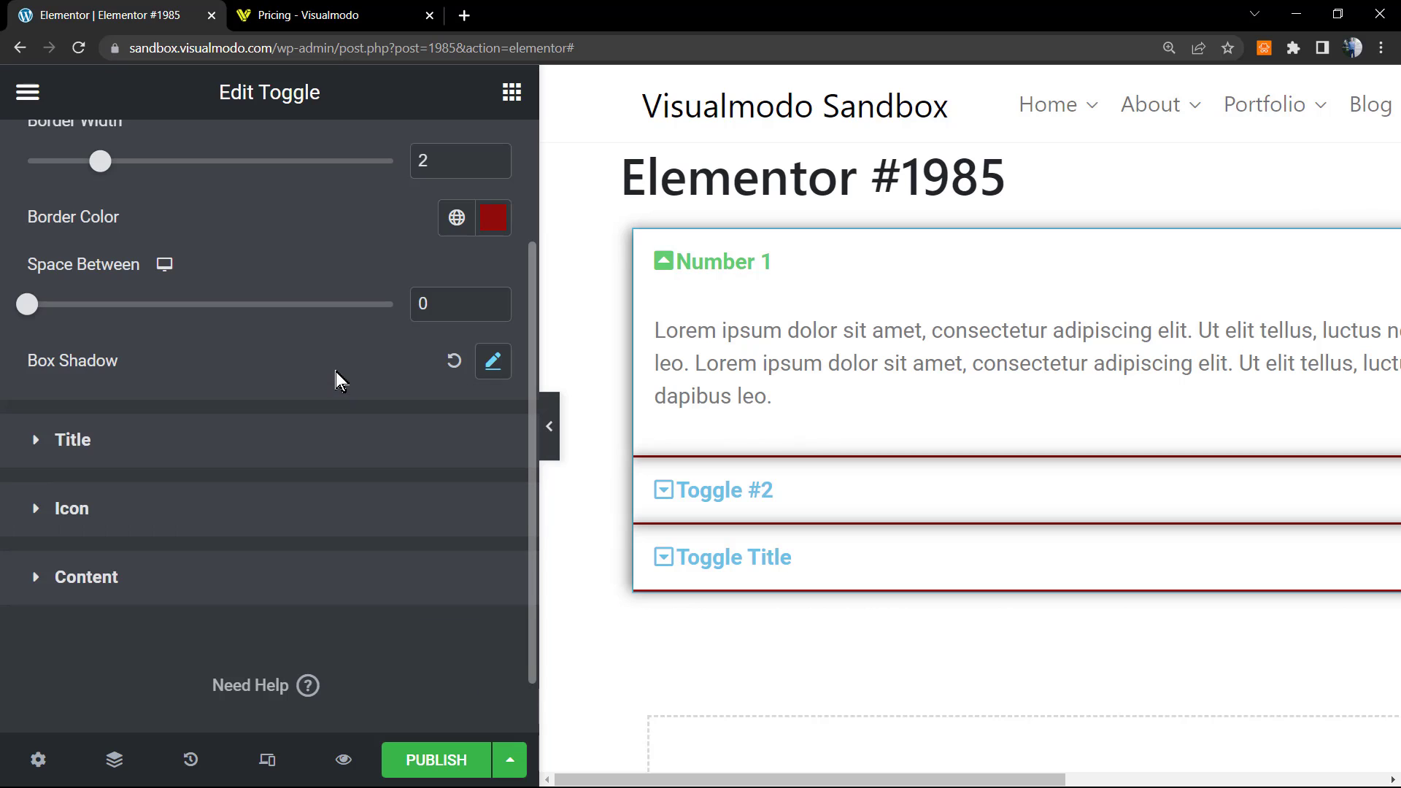
Set the toggle title colour to crimson #C10B52 and preview it on Toggle #2.
click(269, 454)
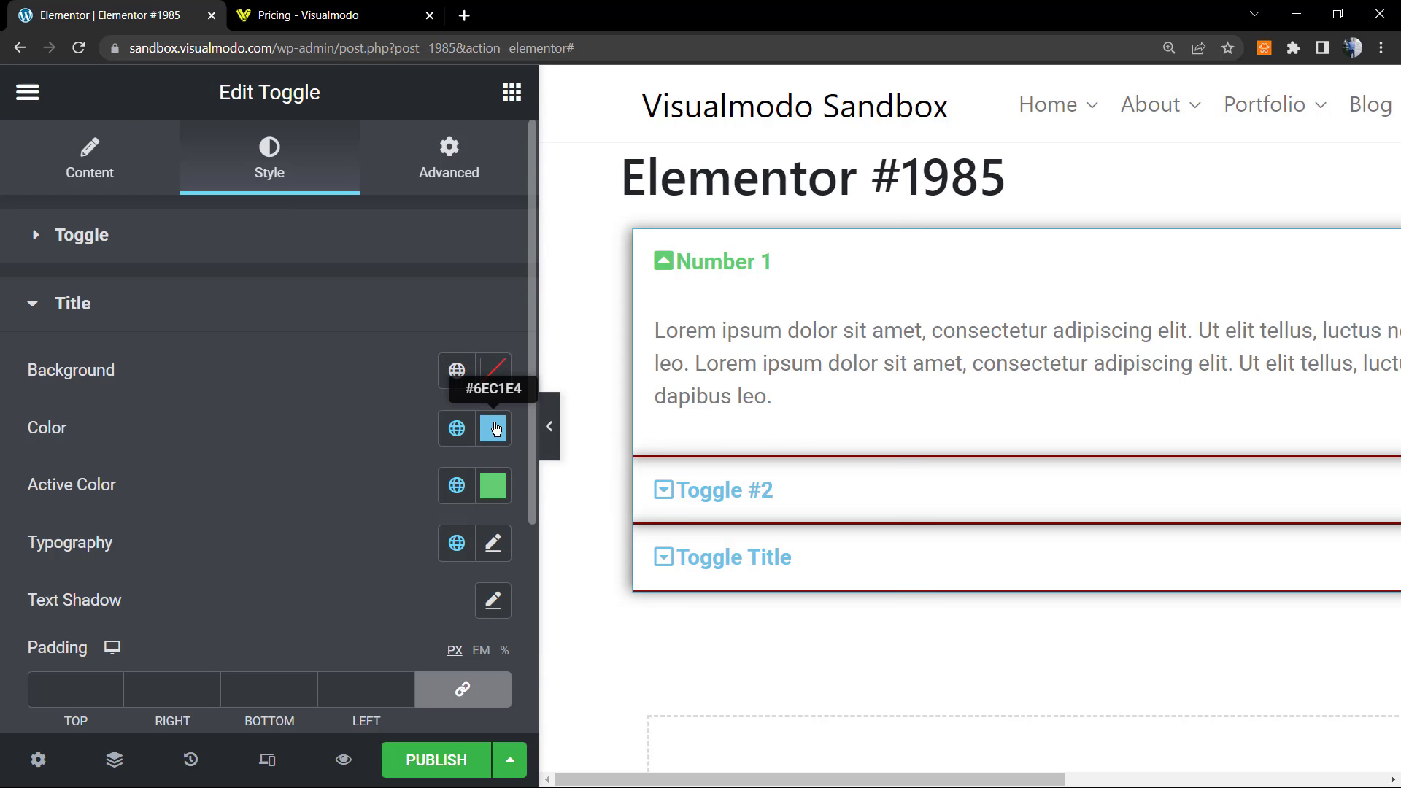
click(495, 428)
click(616, 537)
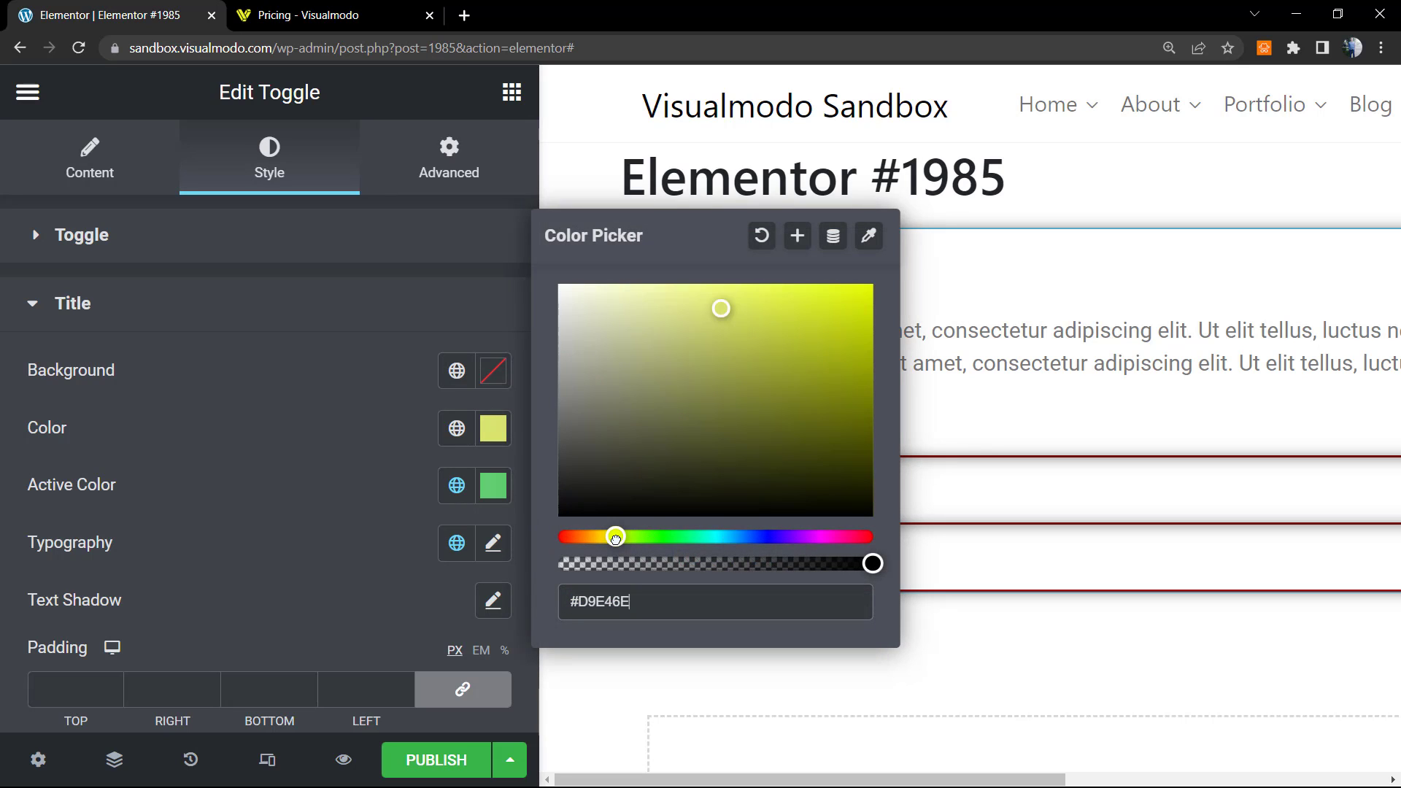
drag(667, 537, 852, 542)
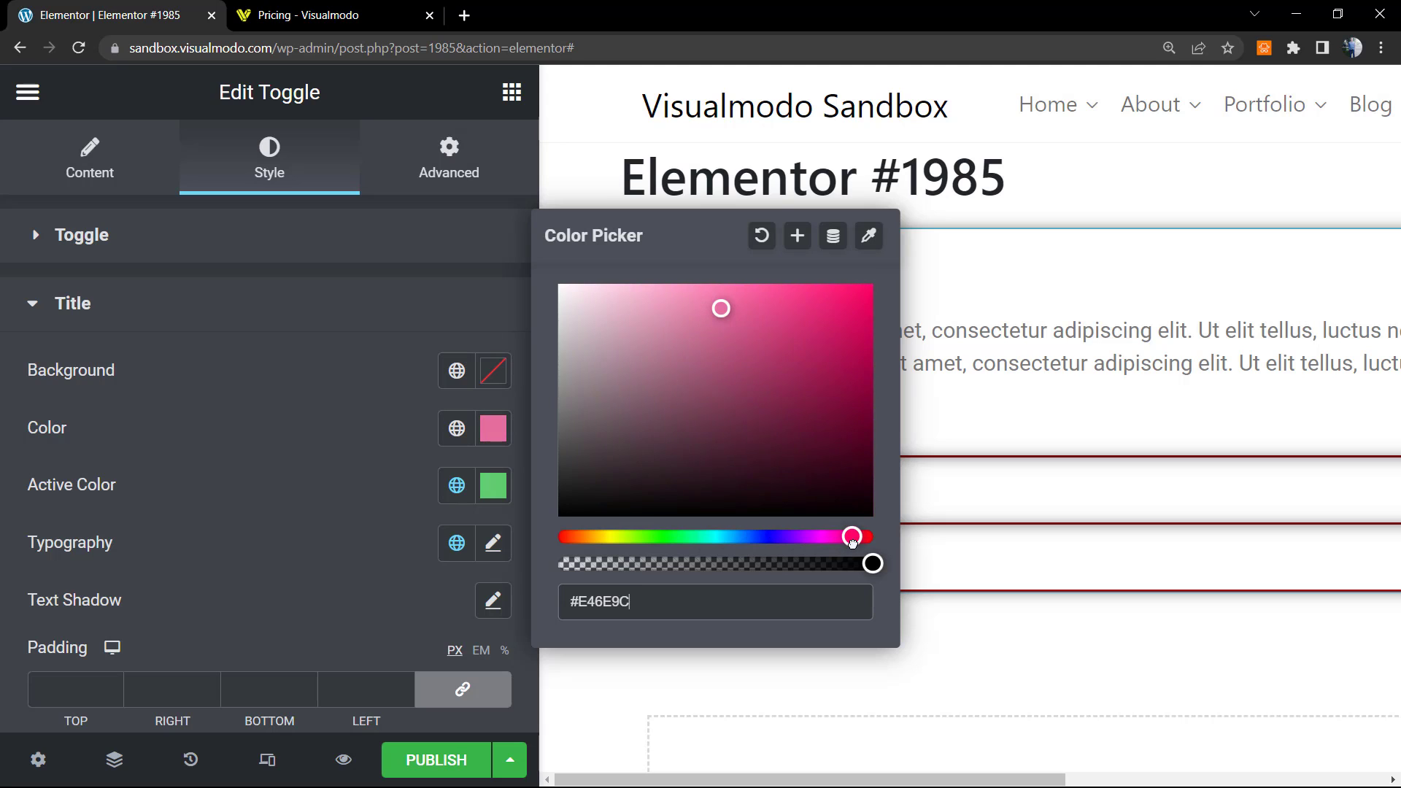
drag(753, 383, 854, 331)
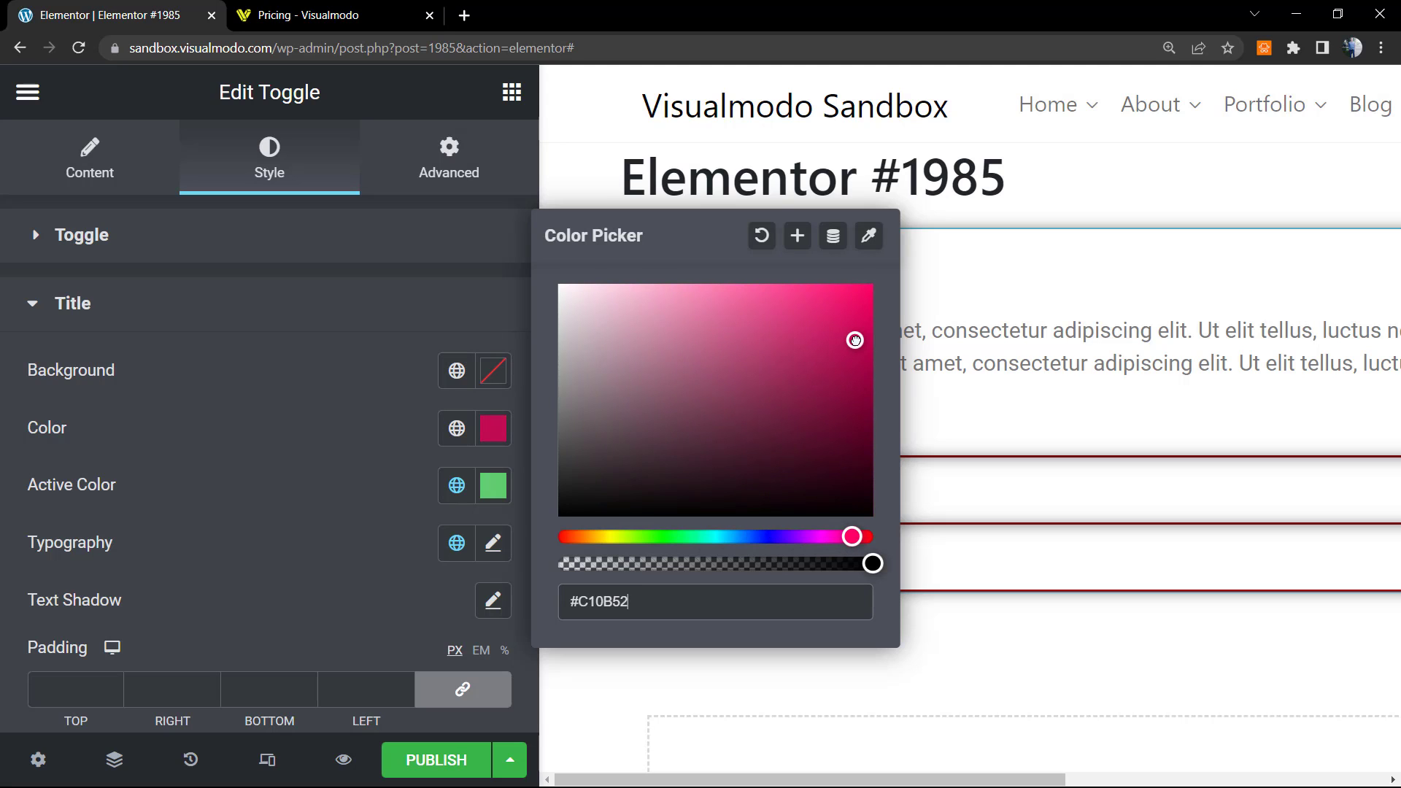
click(285, 446)
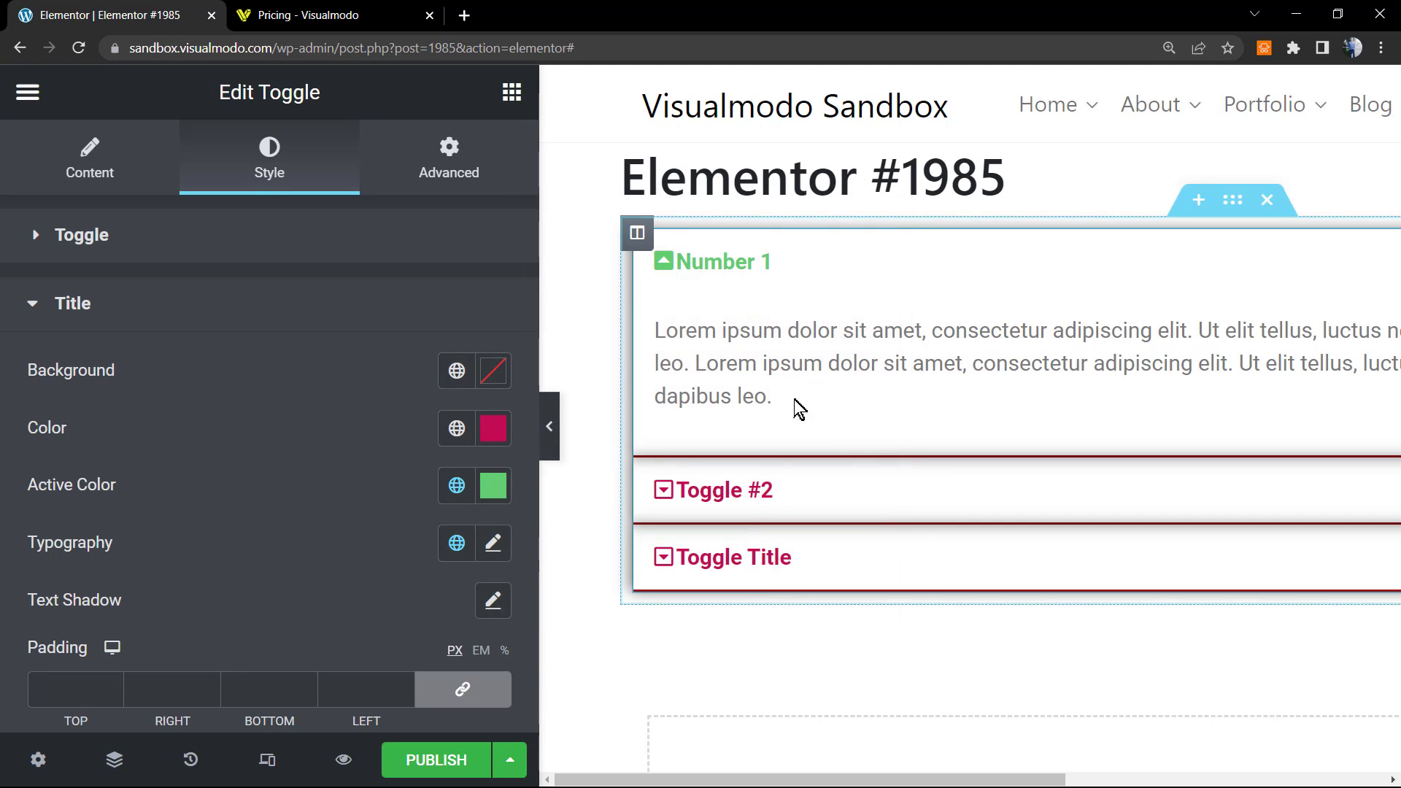
click(773, 502)
click(776, 504)
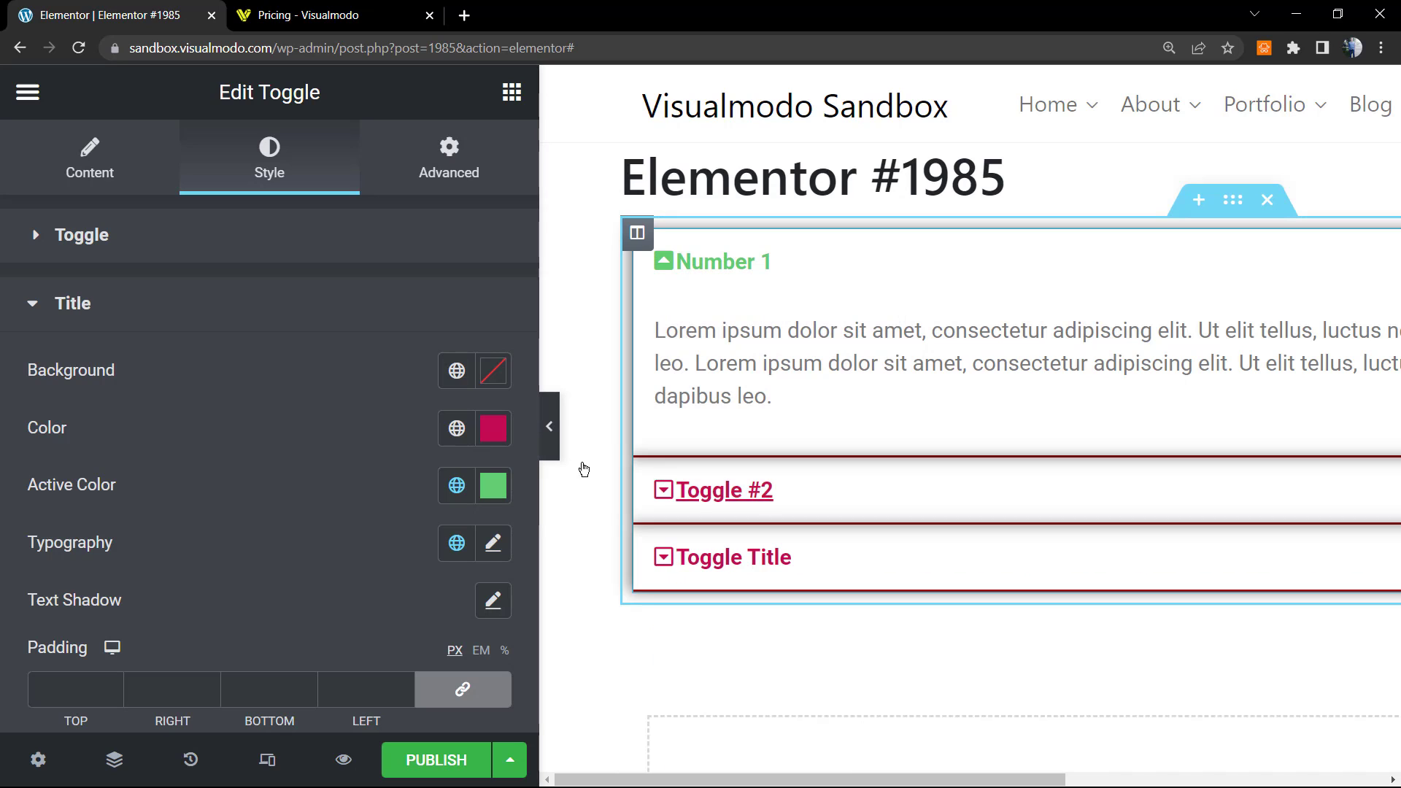
Set the active title colour to vivid blue #1C06B8 and check it on Toggle #2.
click(490, 489)
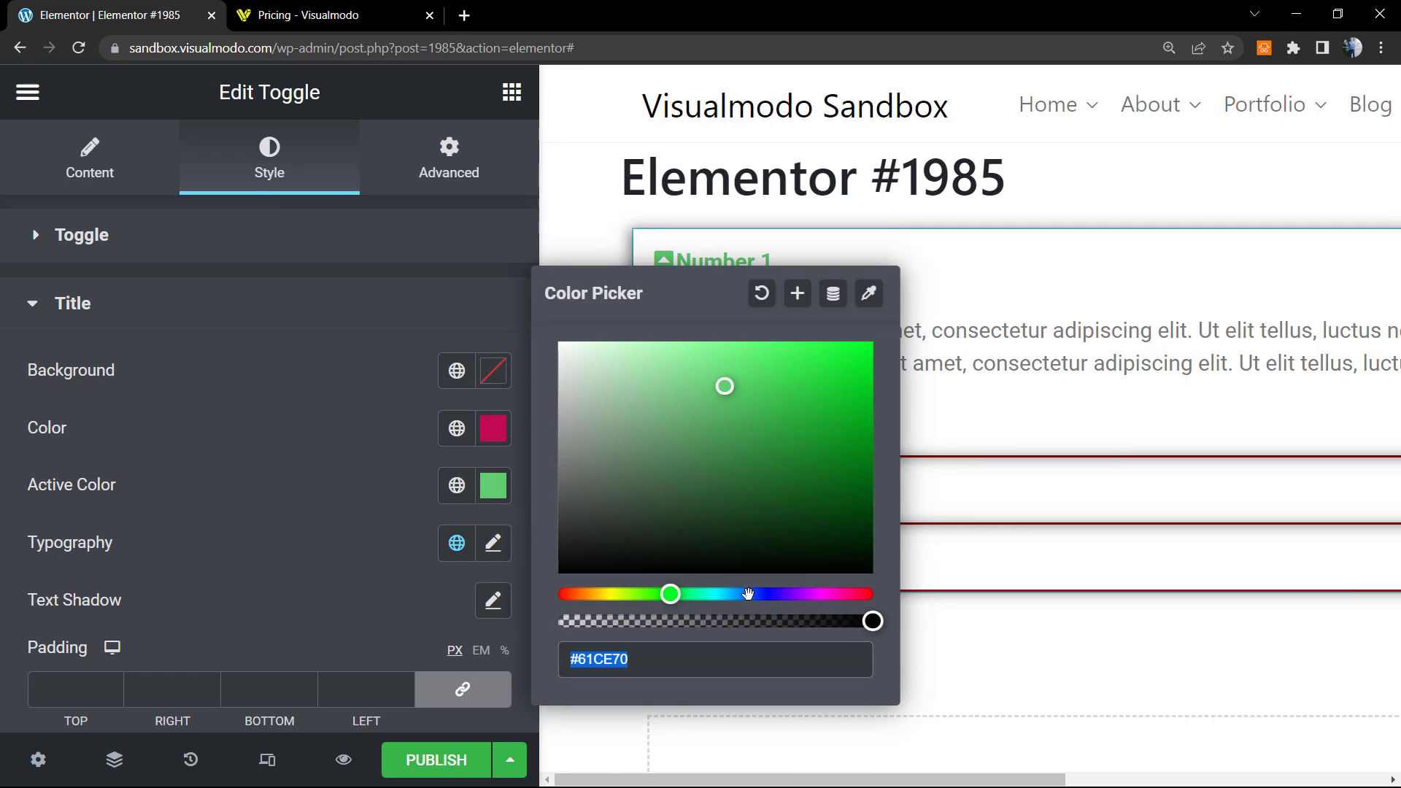
click(774, 594)
click(803, 471)
drag(815, 458, 863, 406)
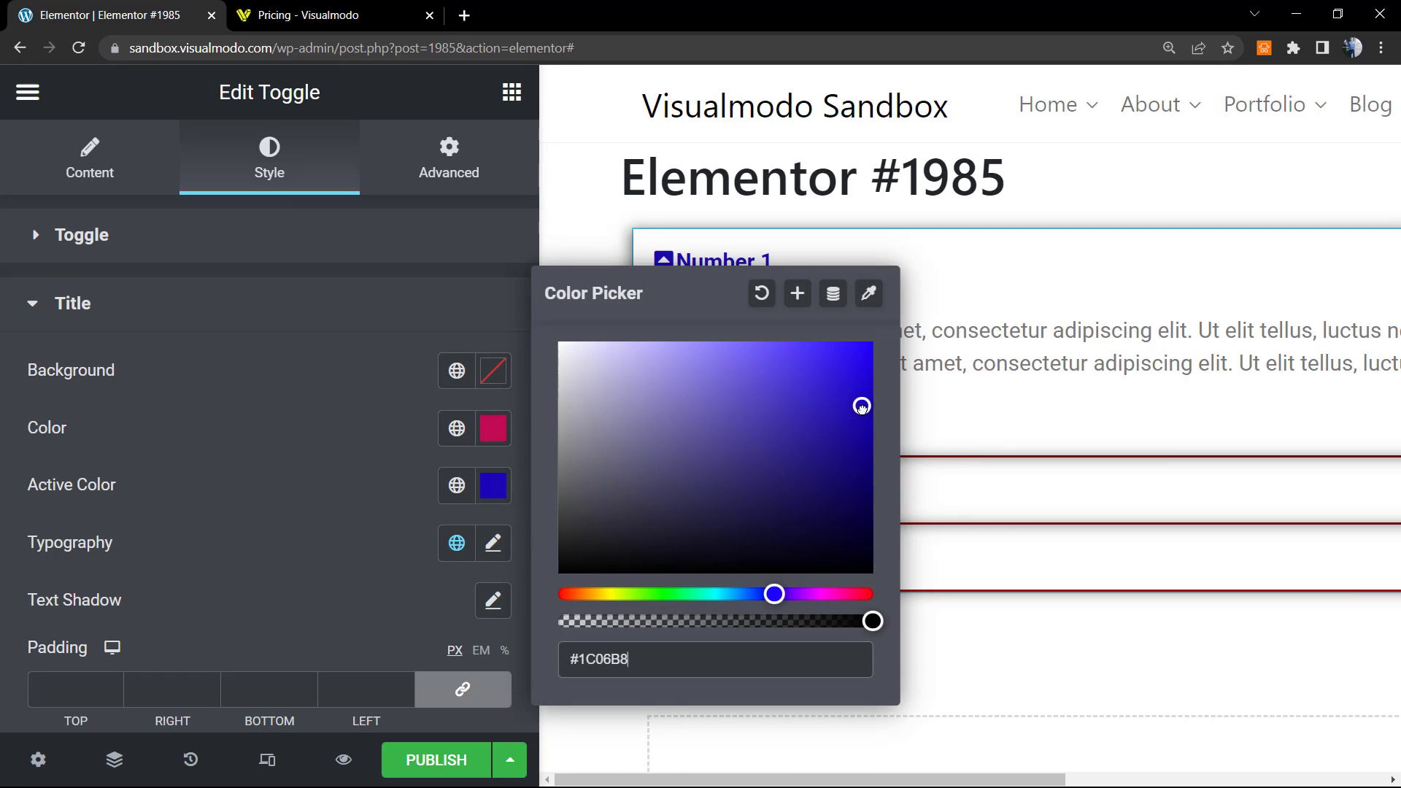
click(308, 483)
click(683, 507)
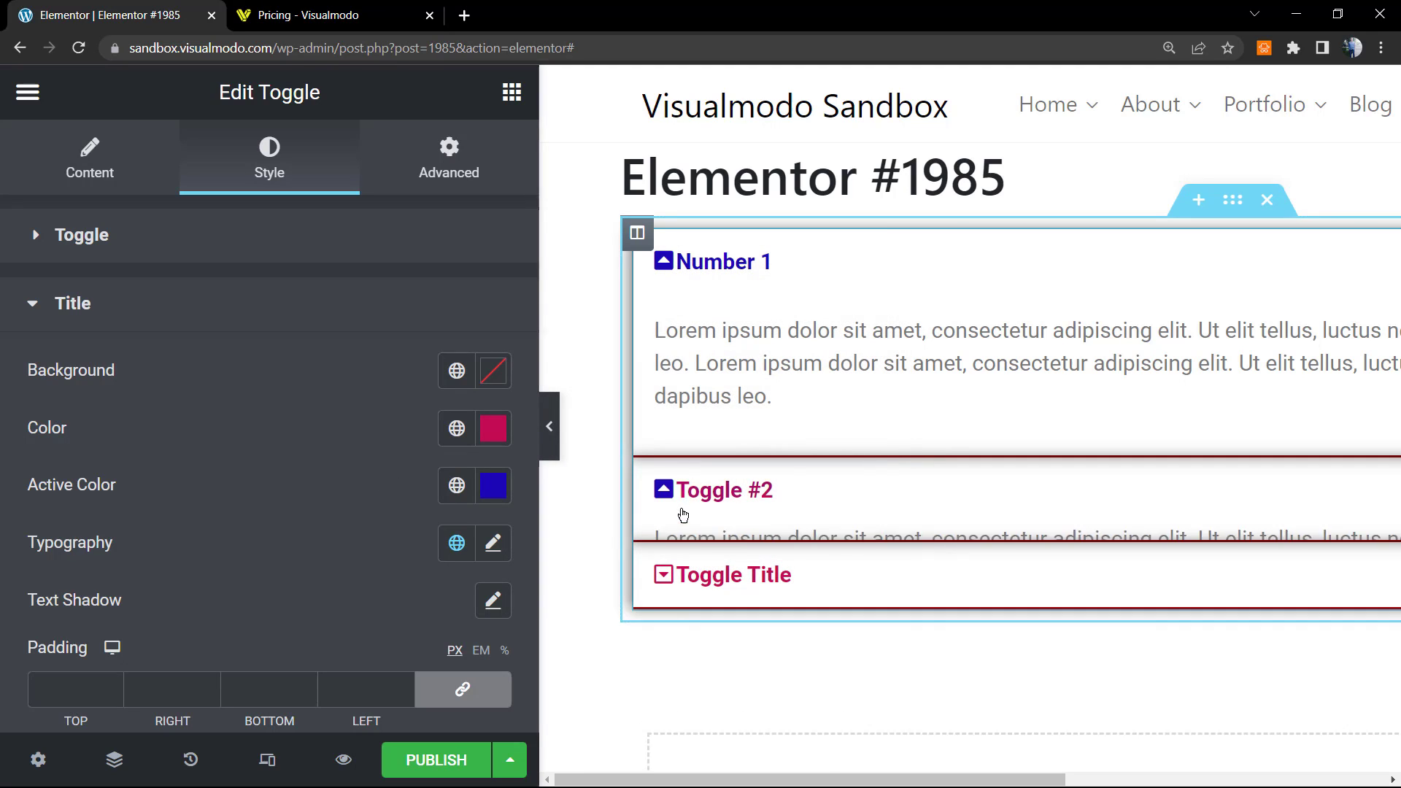
click(713, 496)
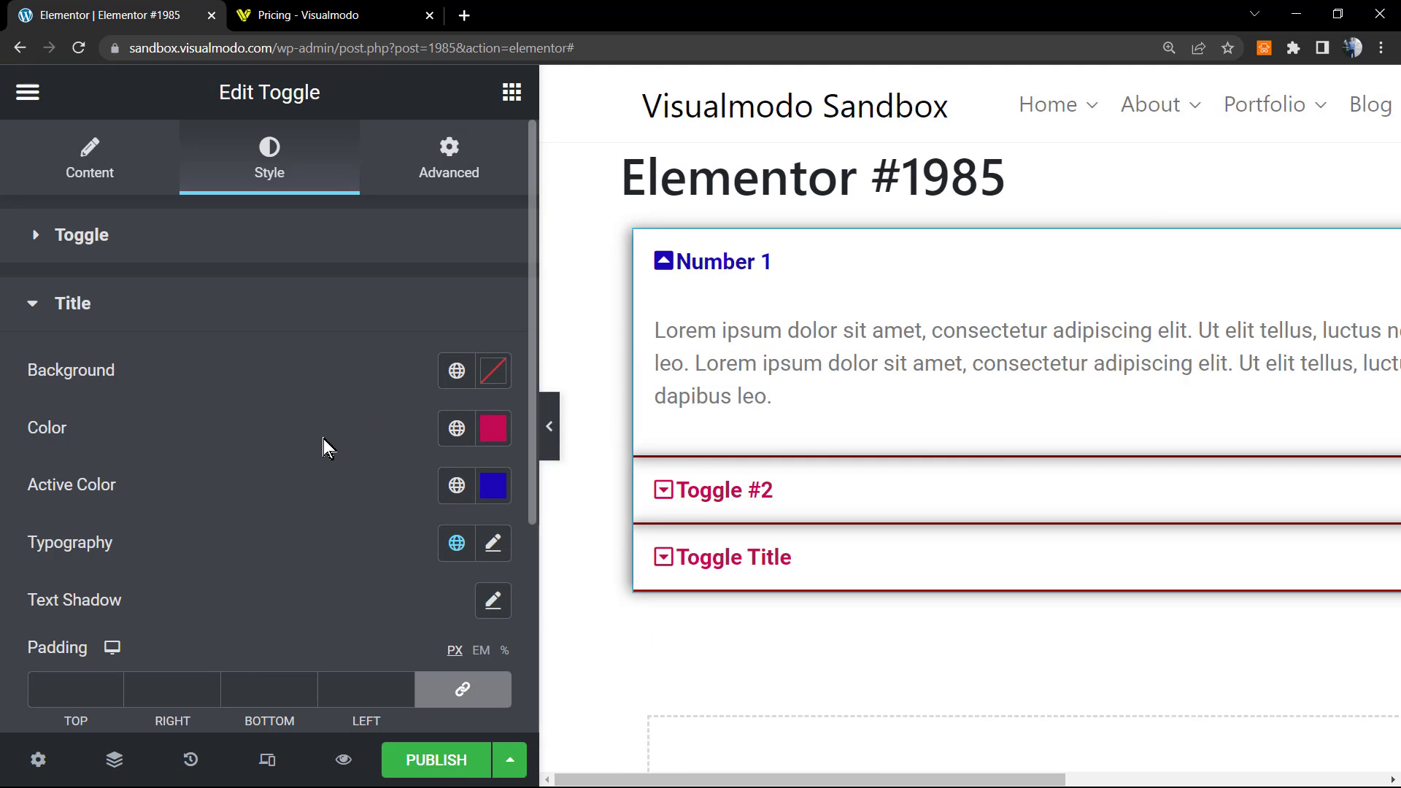
click(499, 545)
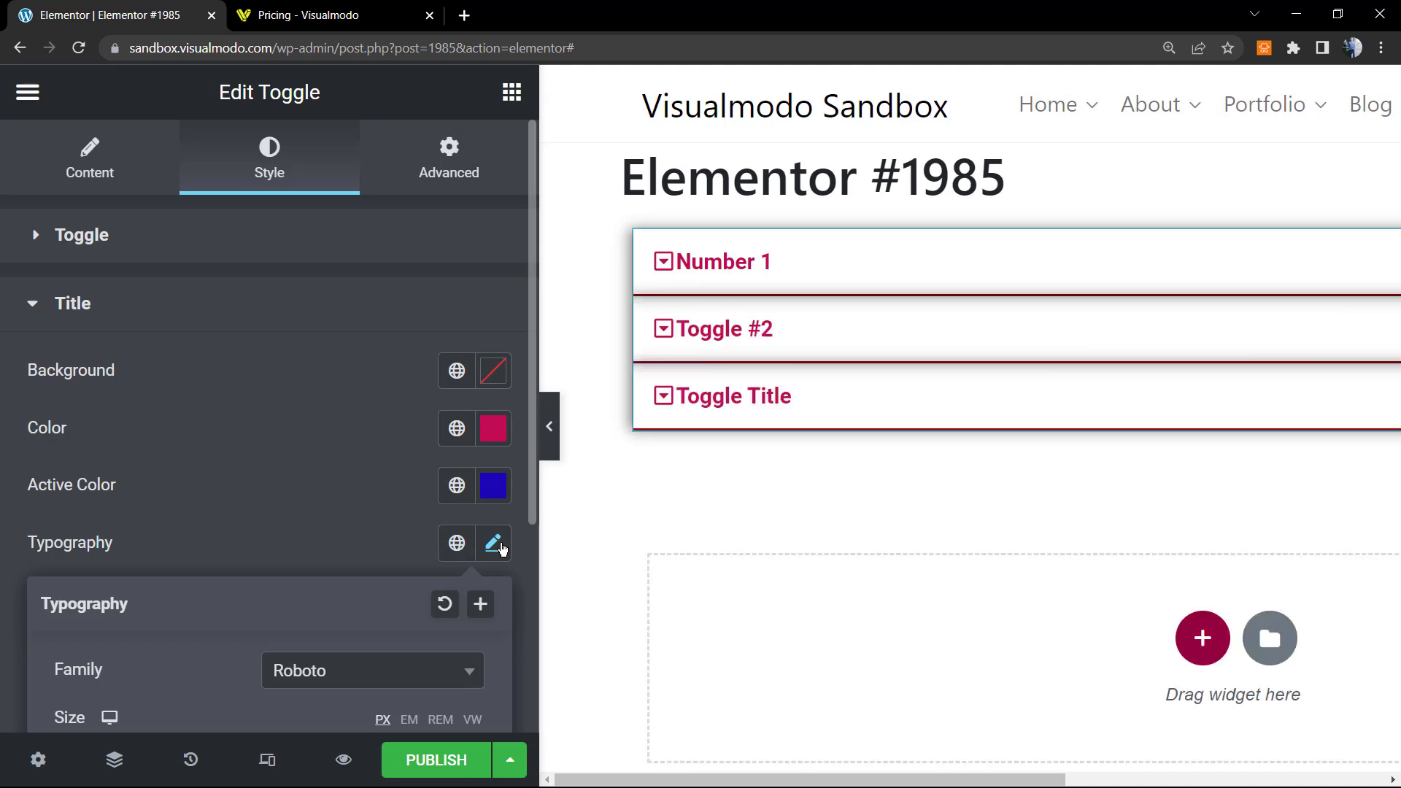
scroll(348, 511, down, 5)
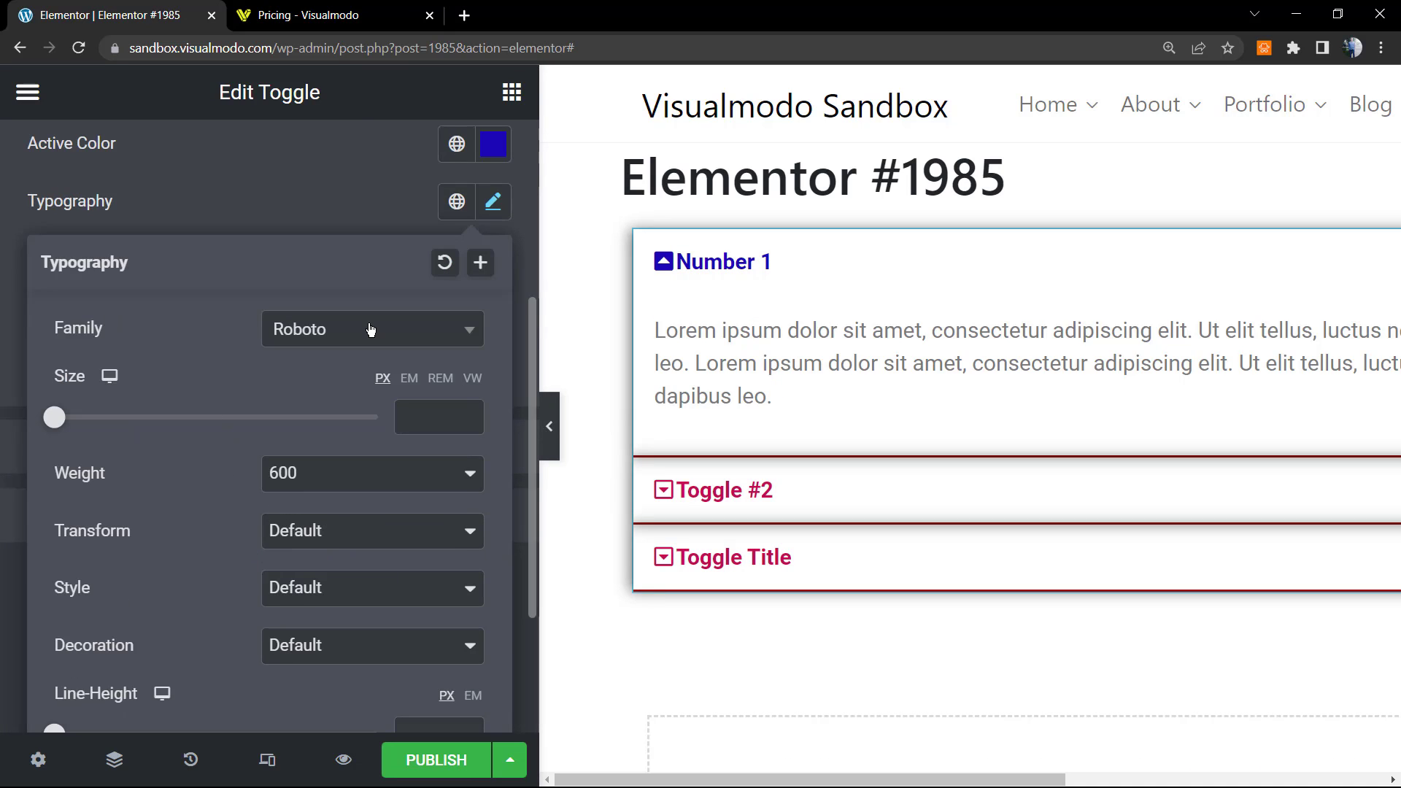
click(371, 329)
click(374, 330)
scroll(350, 486, down, 2)
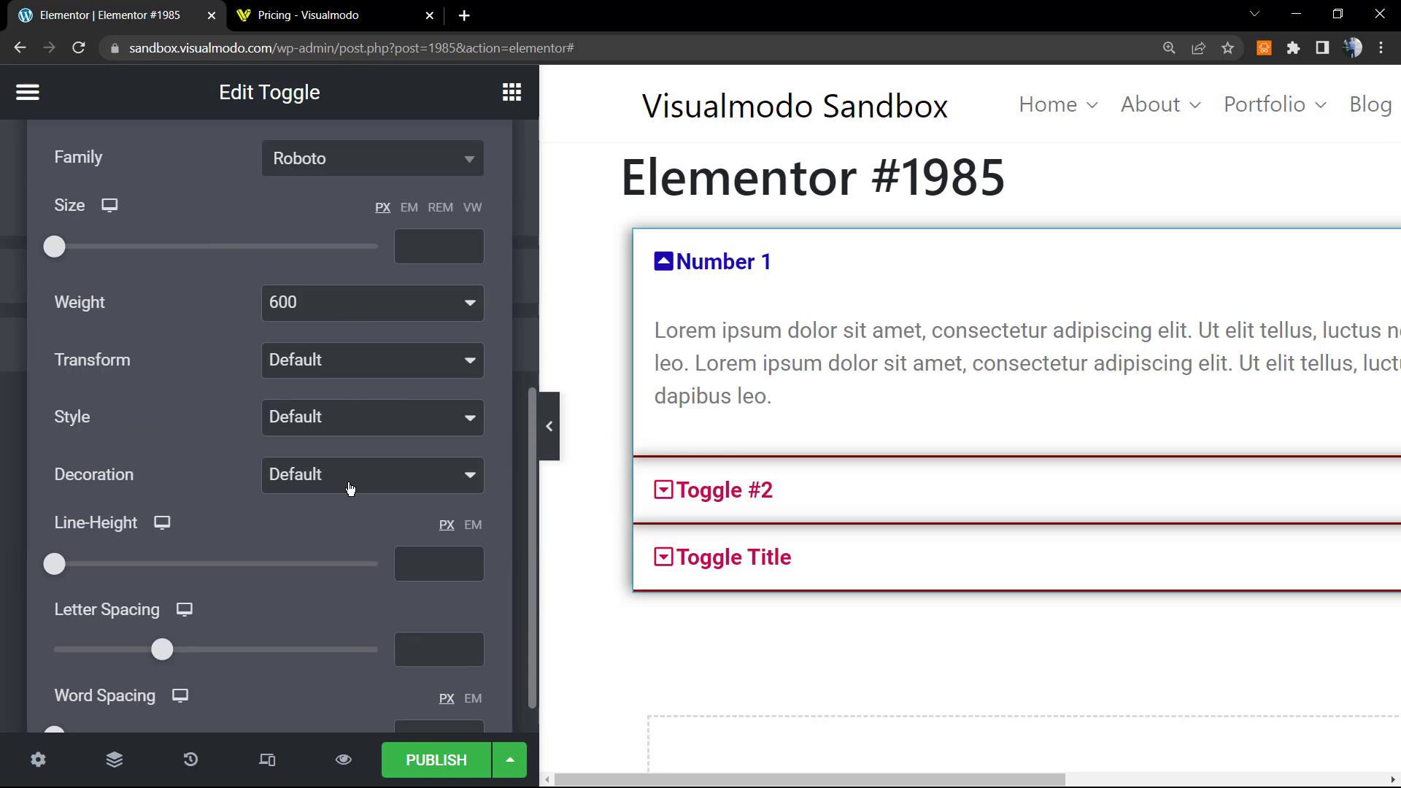
click(335, 418)
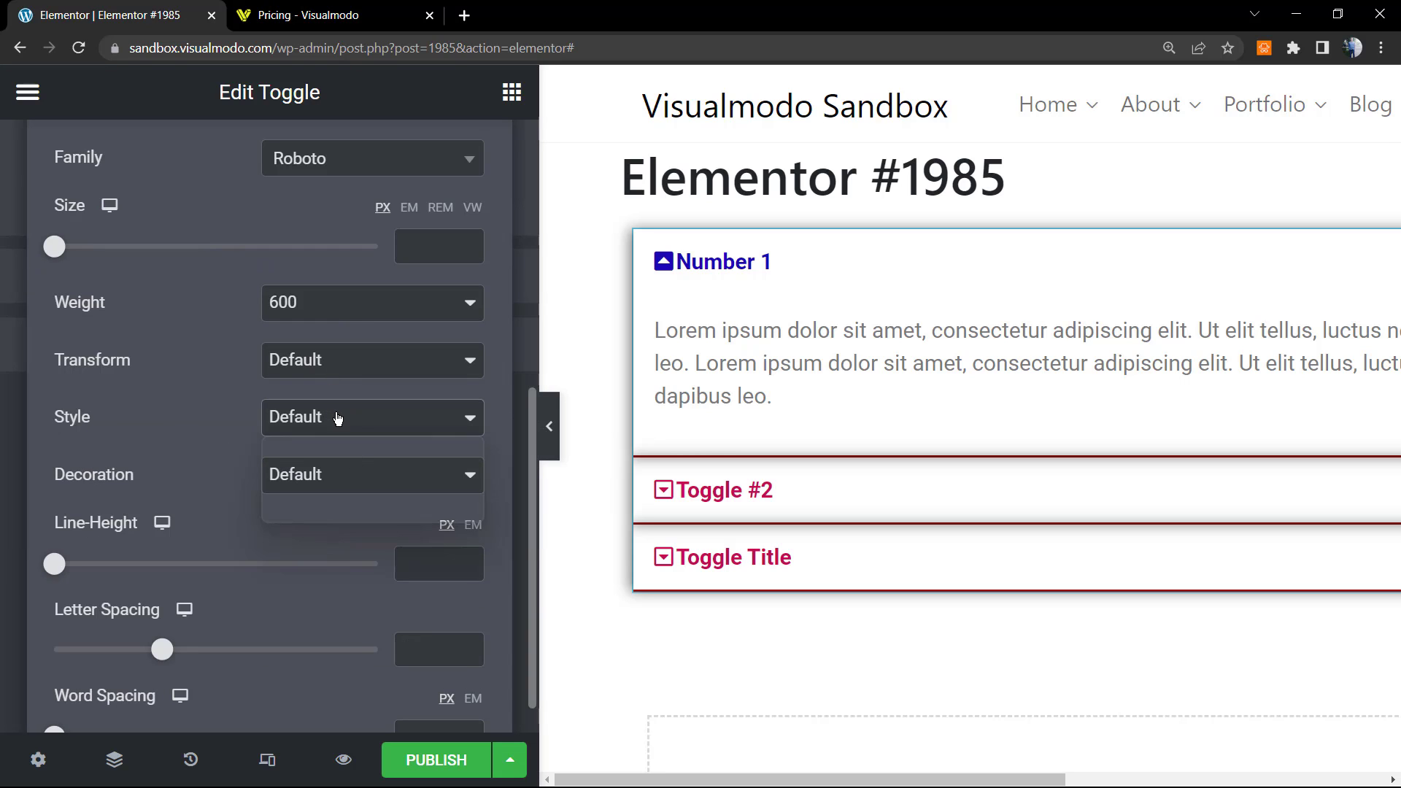
click(338, 417)
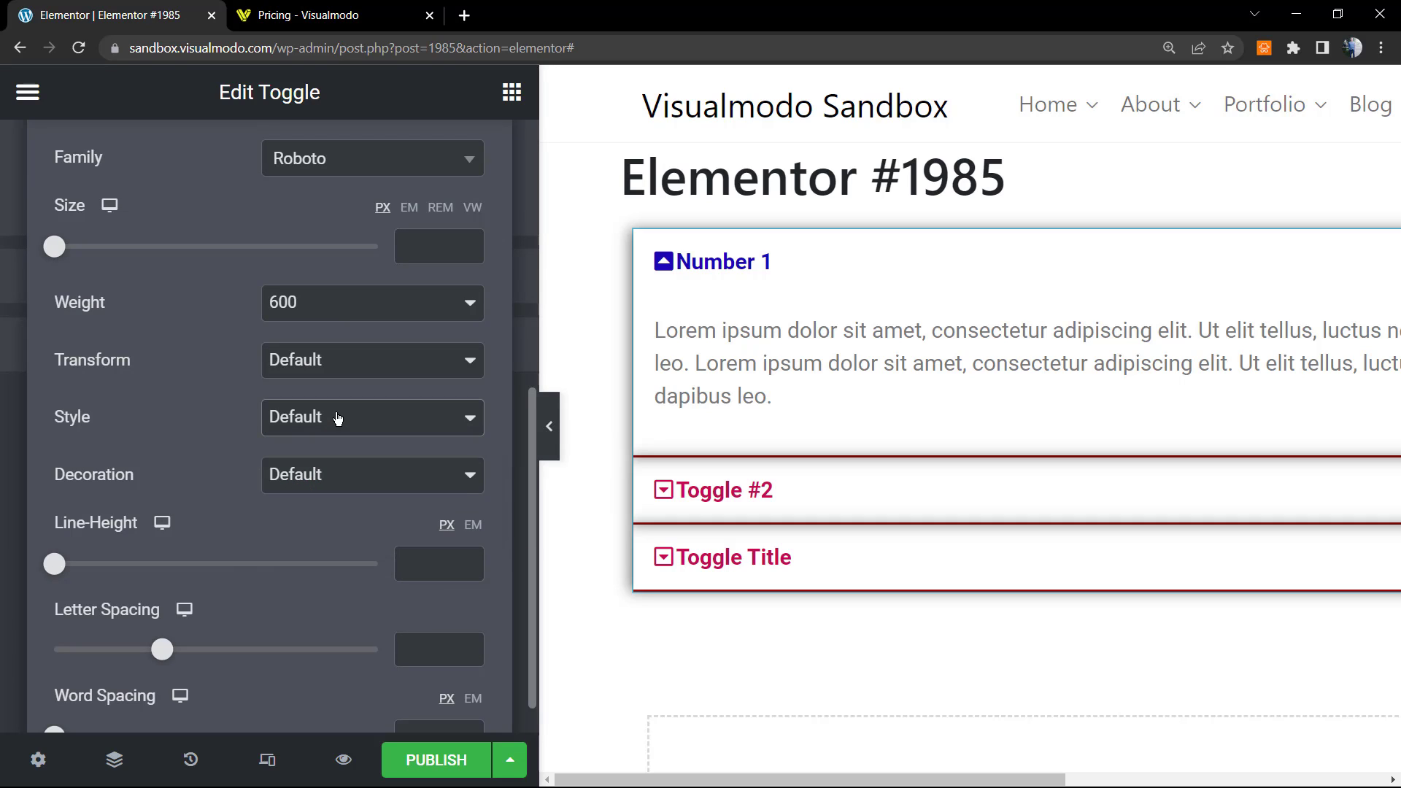
click(350, 488)
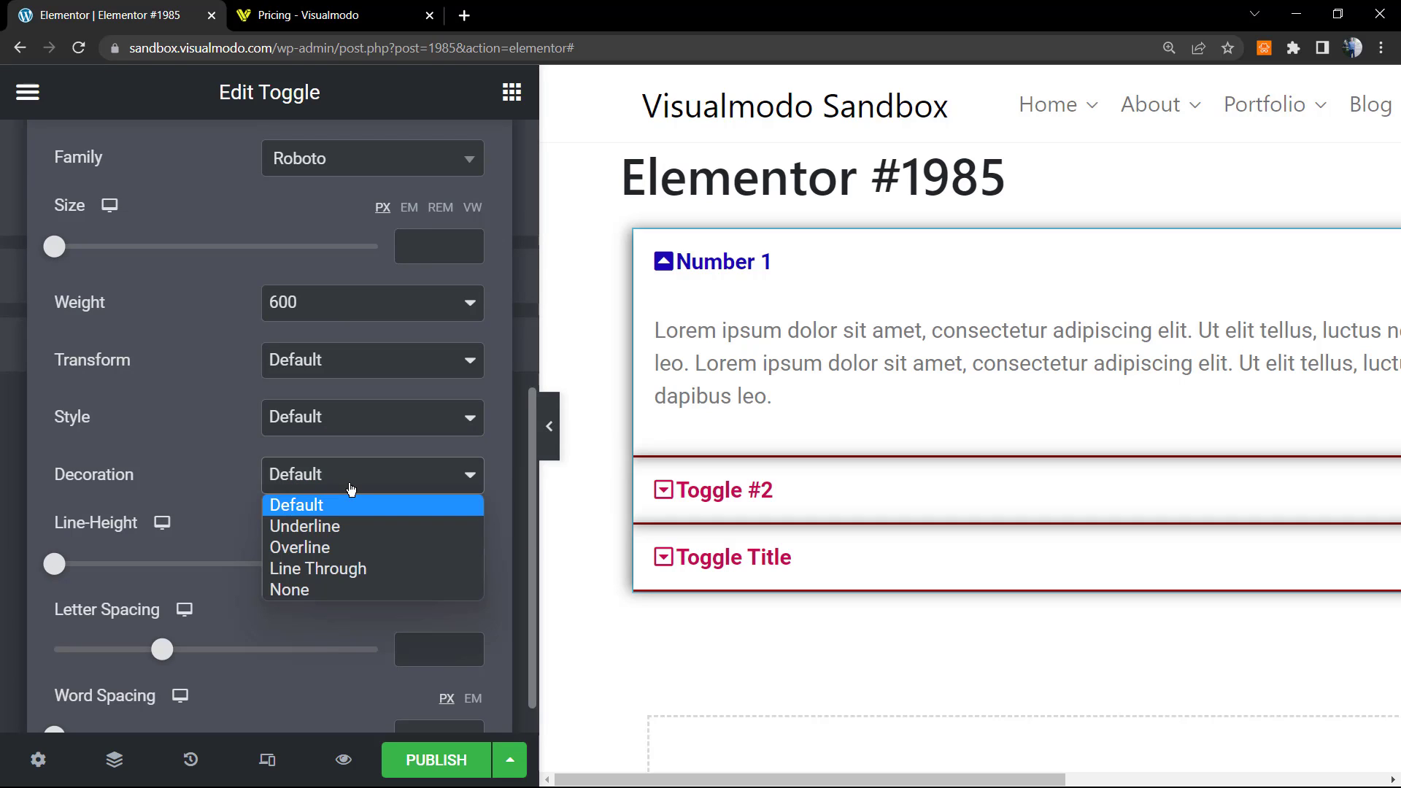
click(351, 489)
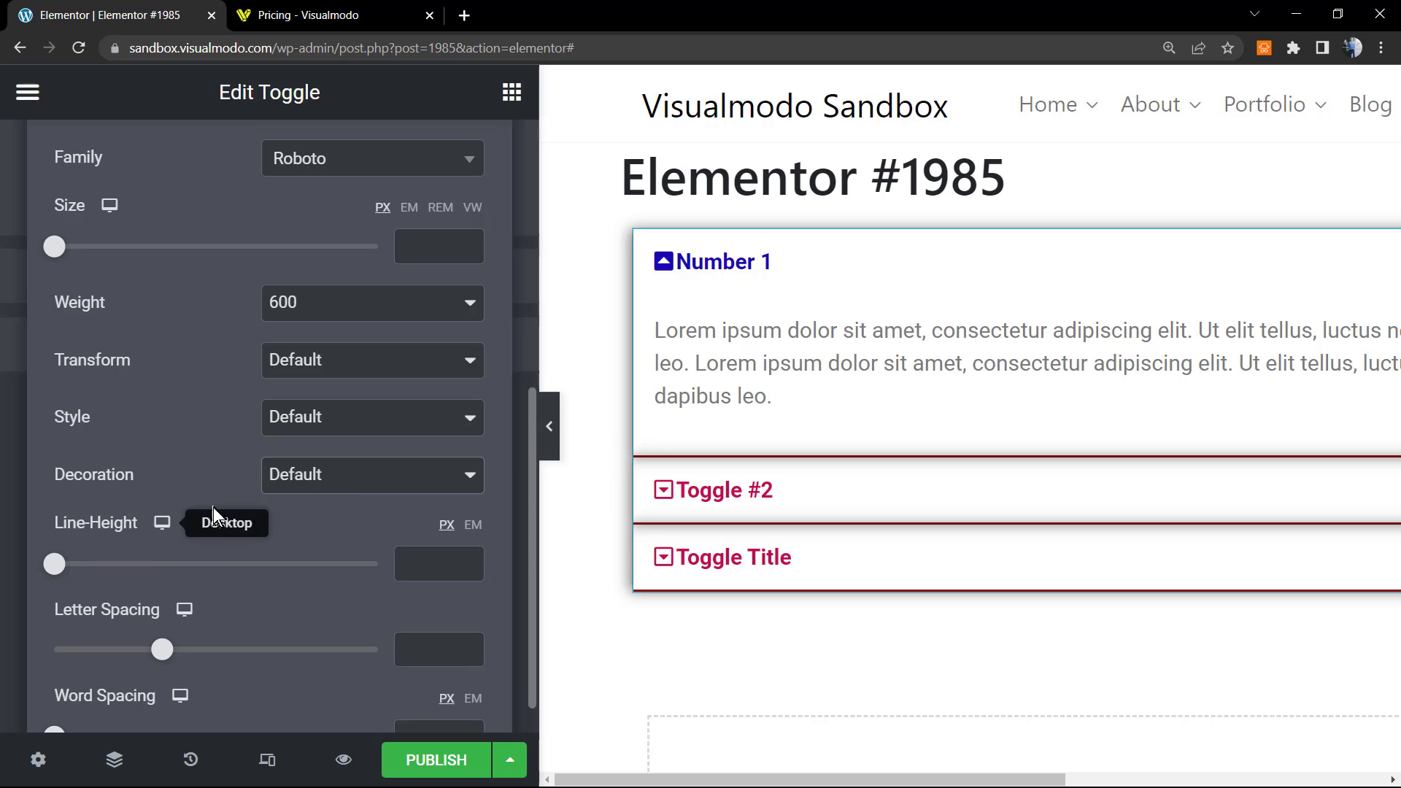
scroll(204, 518, down, 1)
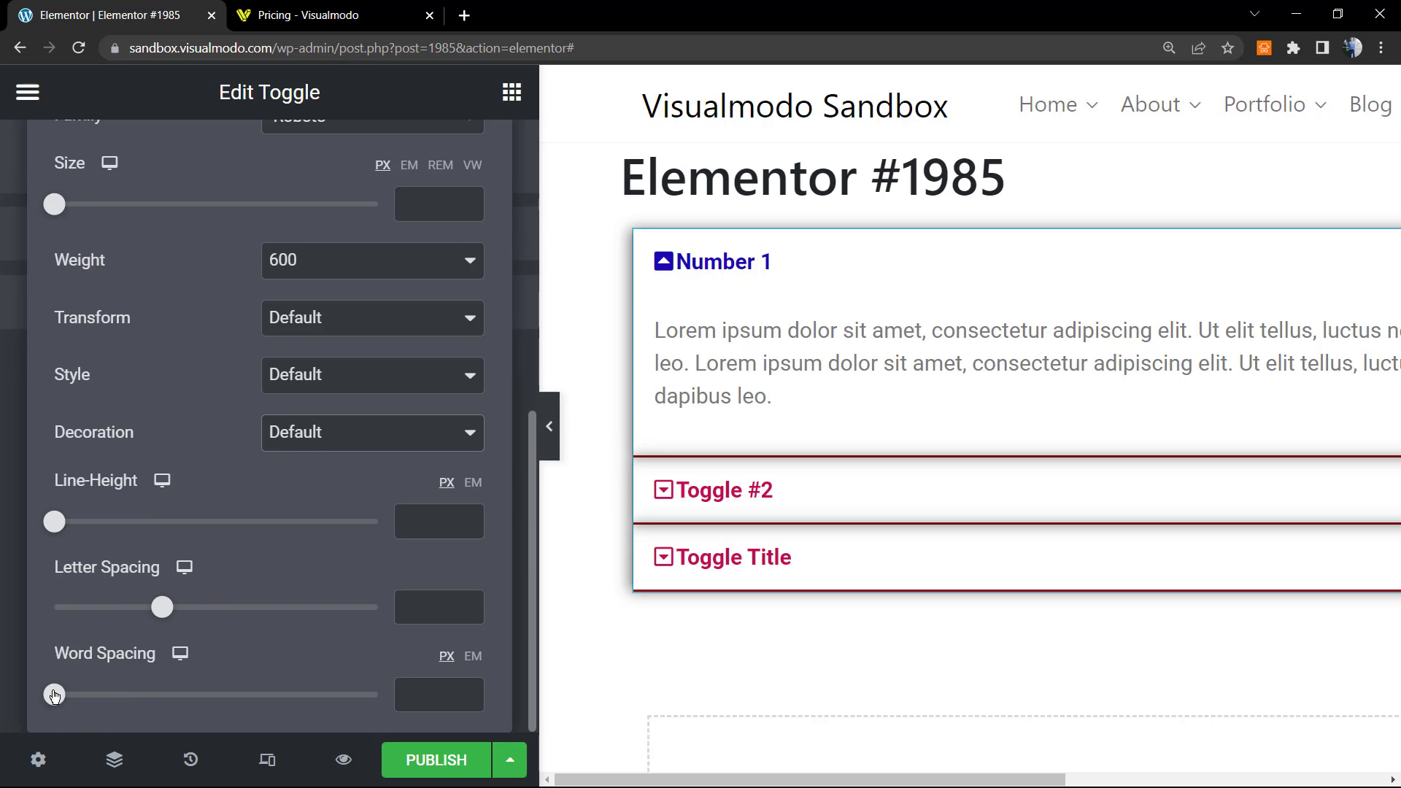
drag(54, 695, 60, 695)
drag(291, 688, 18, 692)
click(3, 693)
scroll(303, 500, up, 5)
scroll(292, 503, down, 2)
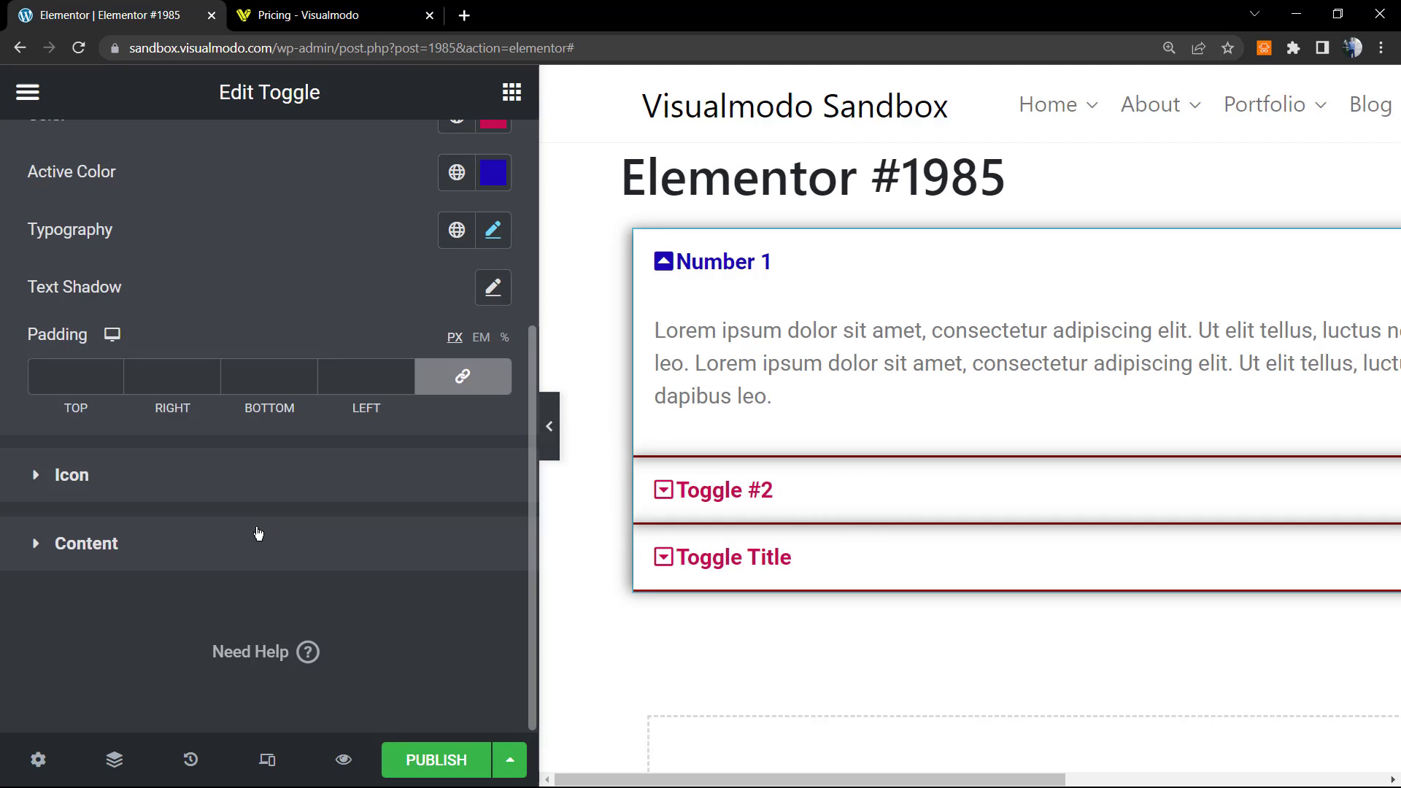
scroll(234, 538, up, 2)
scroll(275, 475, up, 2)
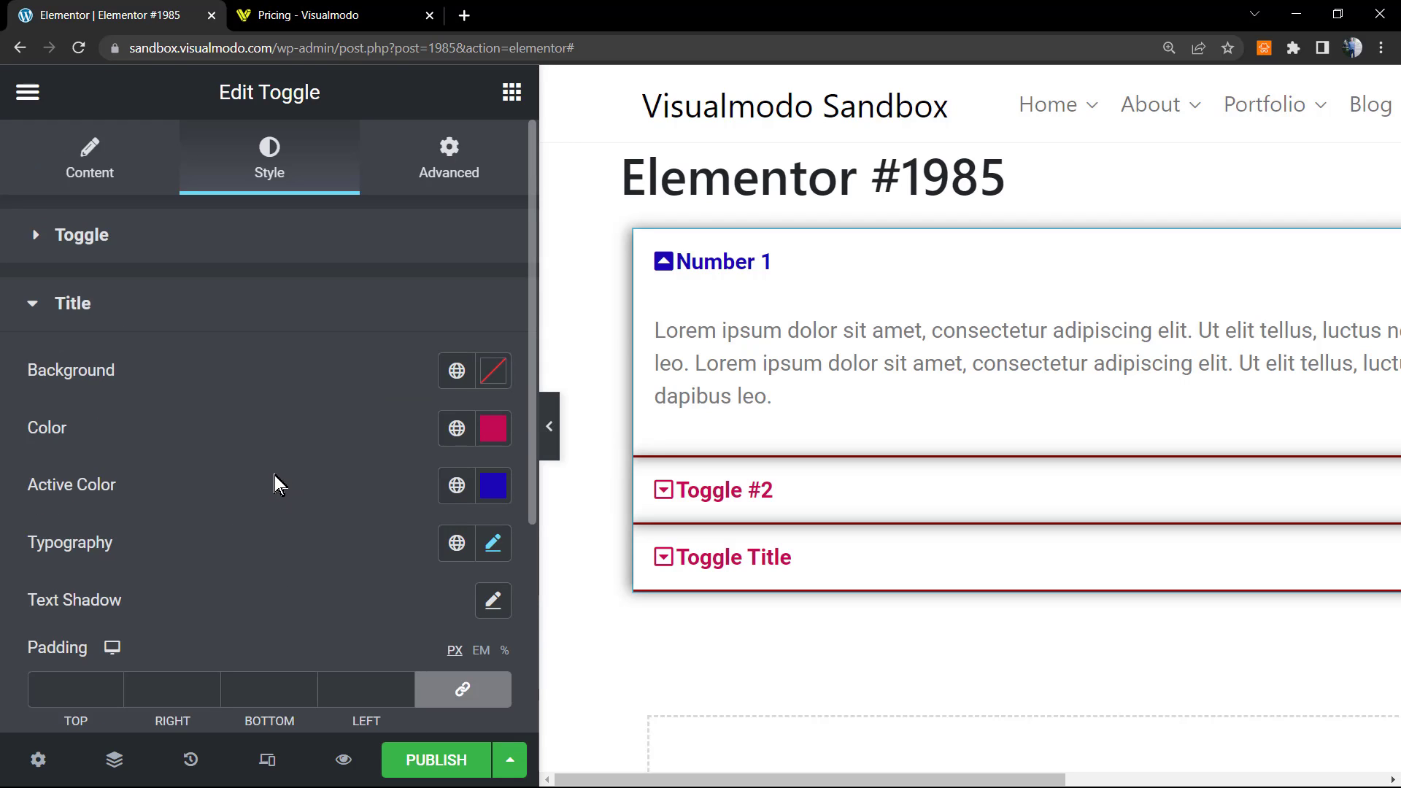
After trying End, set the toggle icon alignment to Start with icon spacing 58.
click(221, 320)
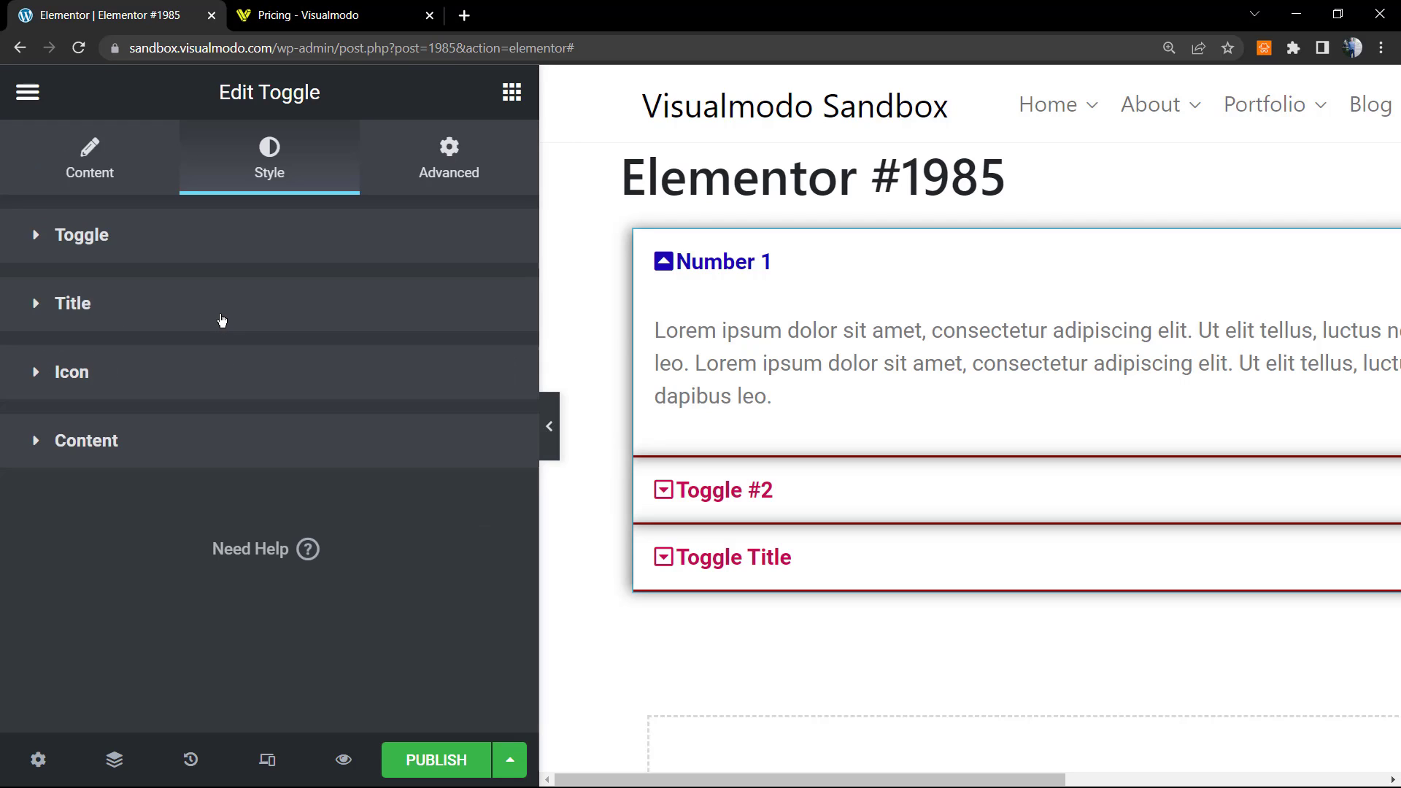
click(198, 378)
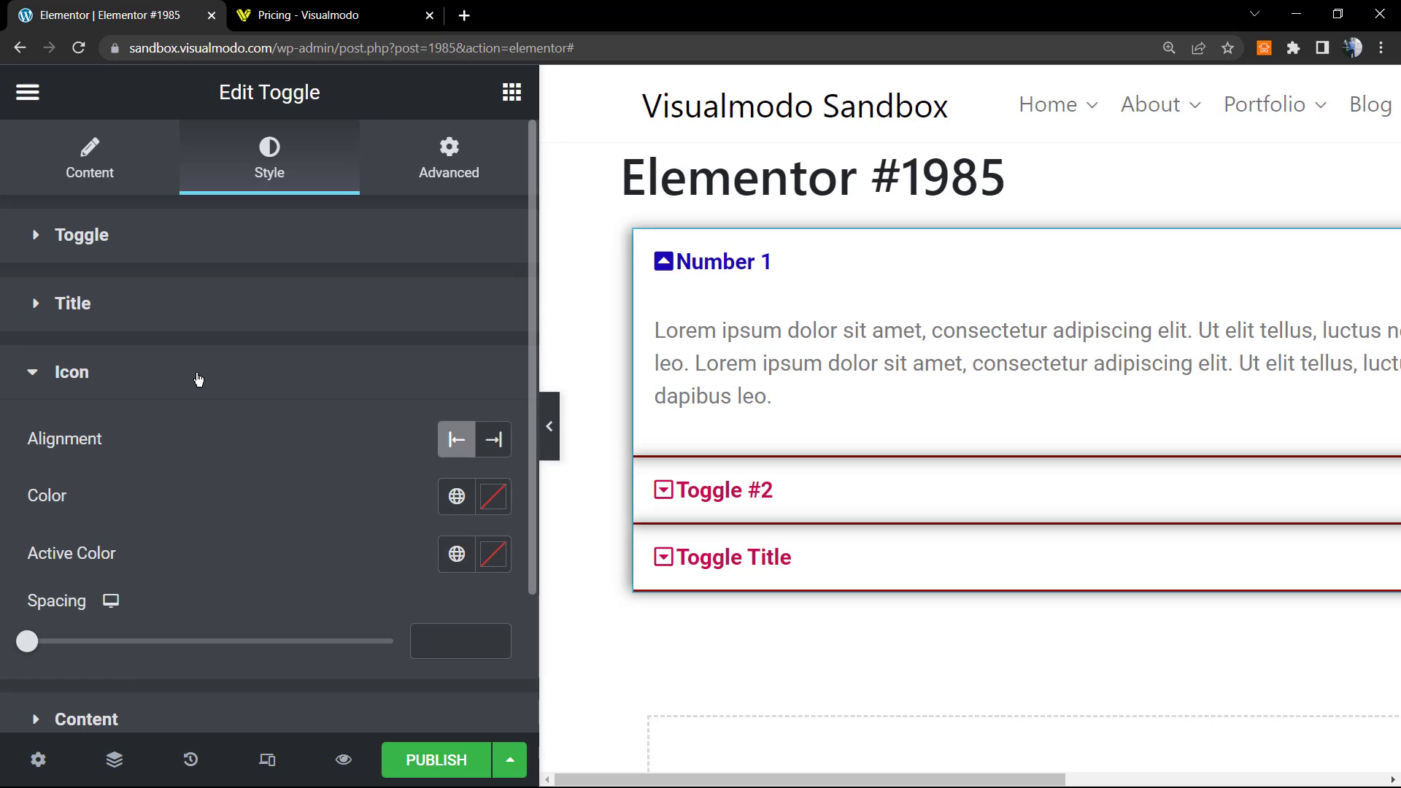
click(501, 449)
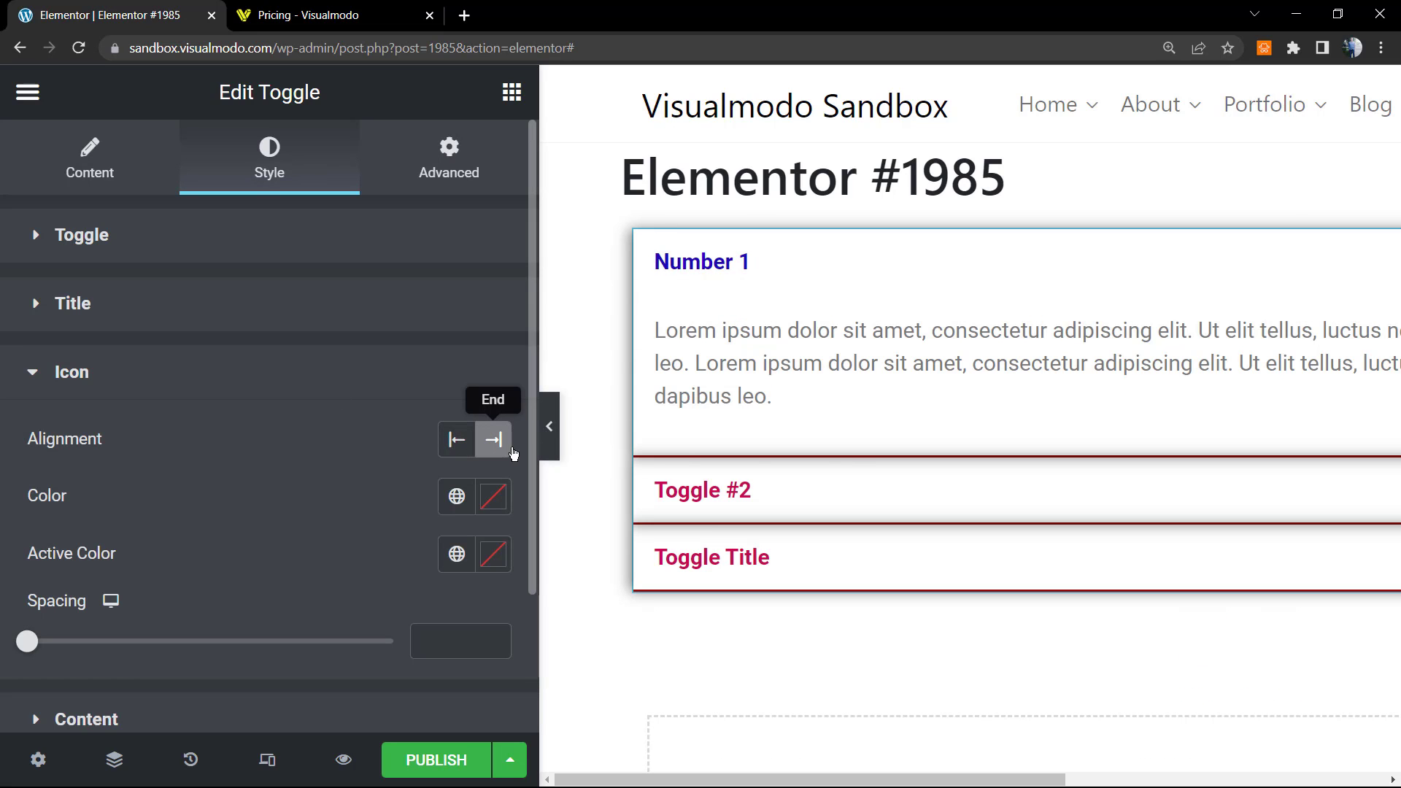
key(ctrl+minus)
key(ctrl+minus)
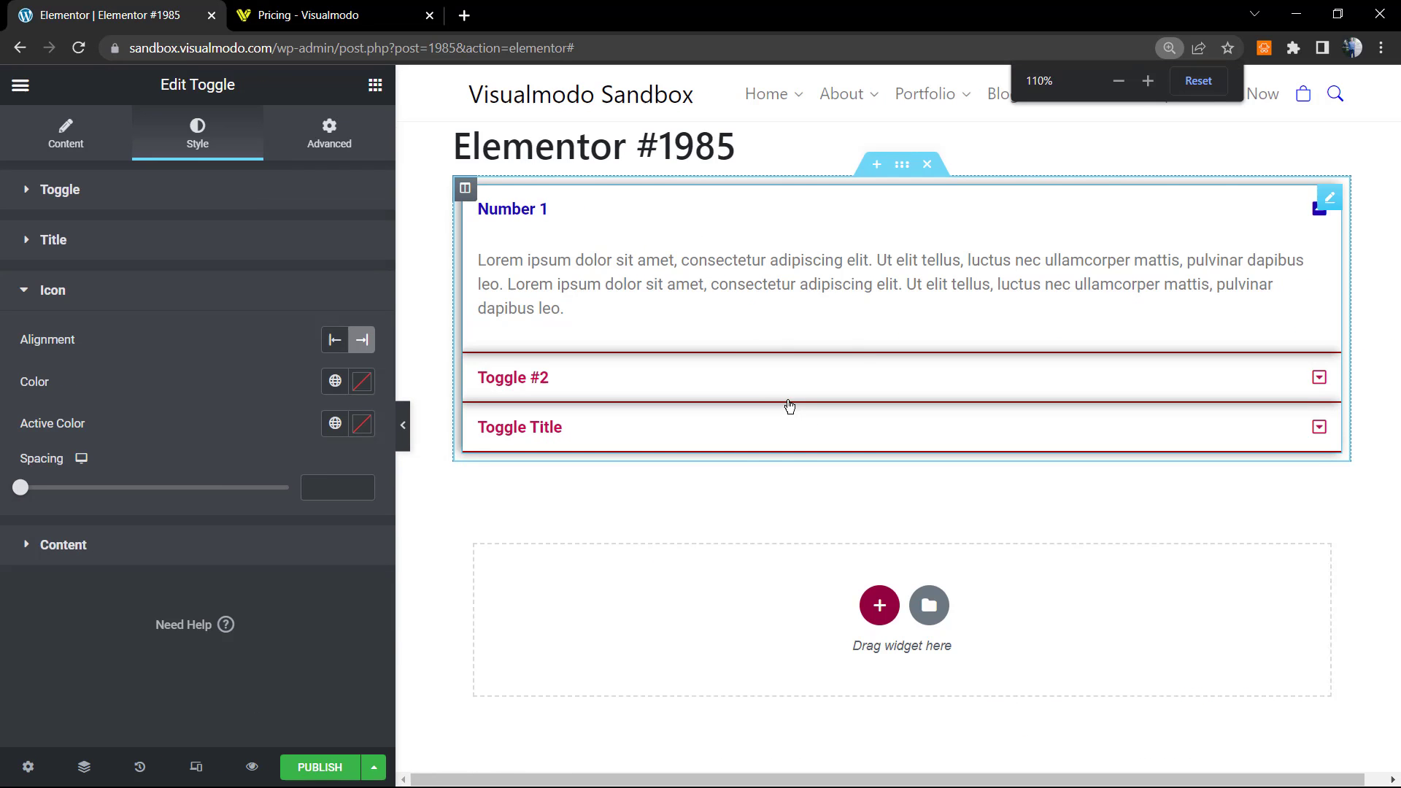
key(ctrl+plus)
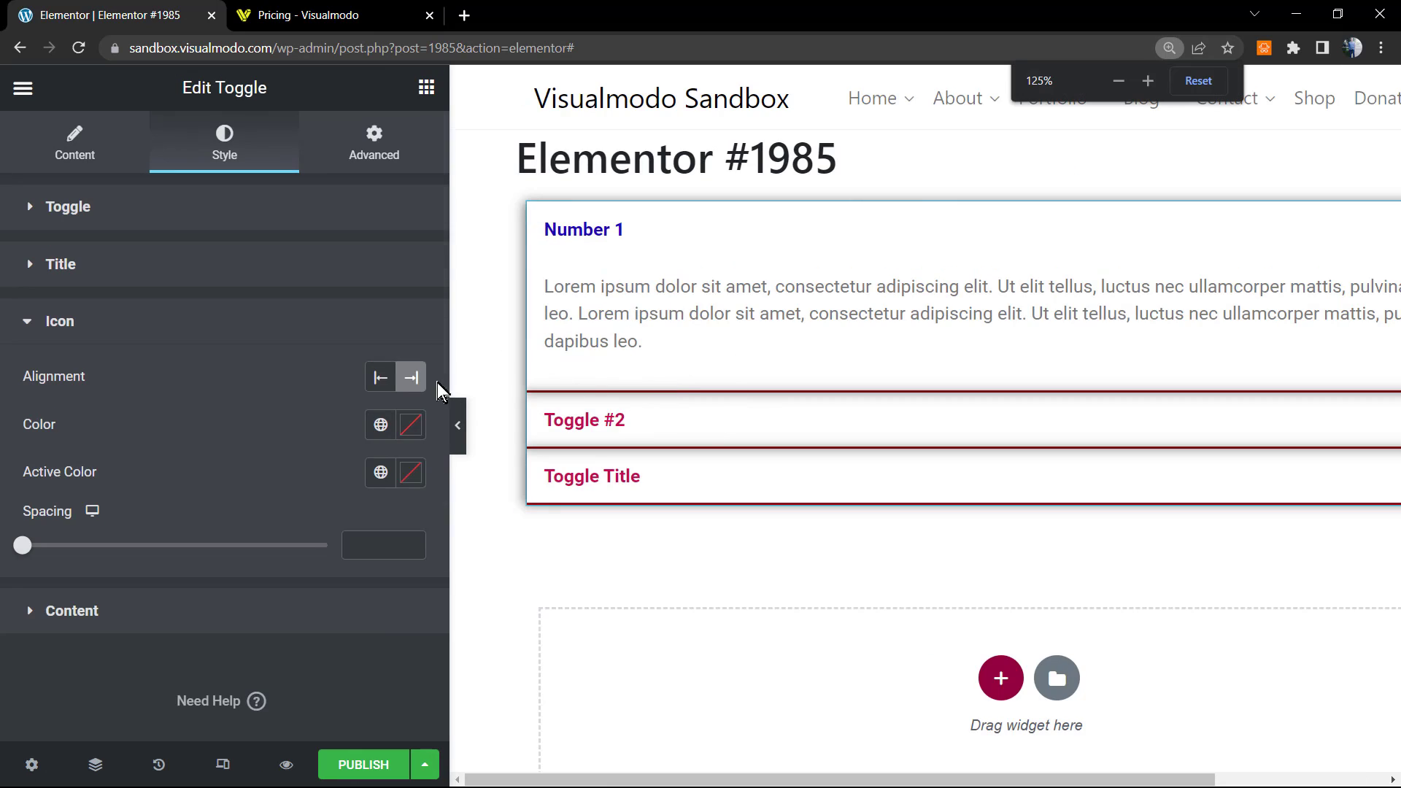
click(372, 383)
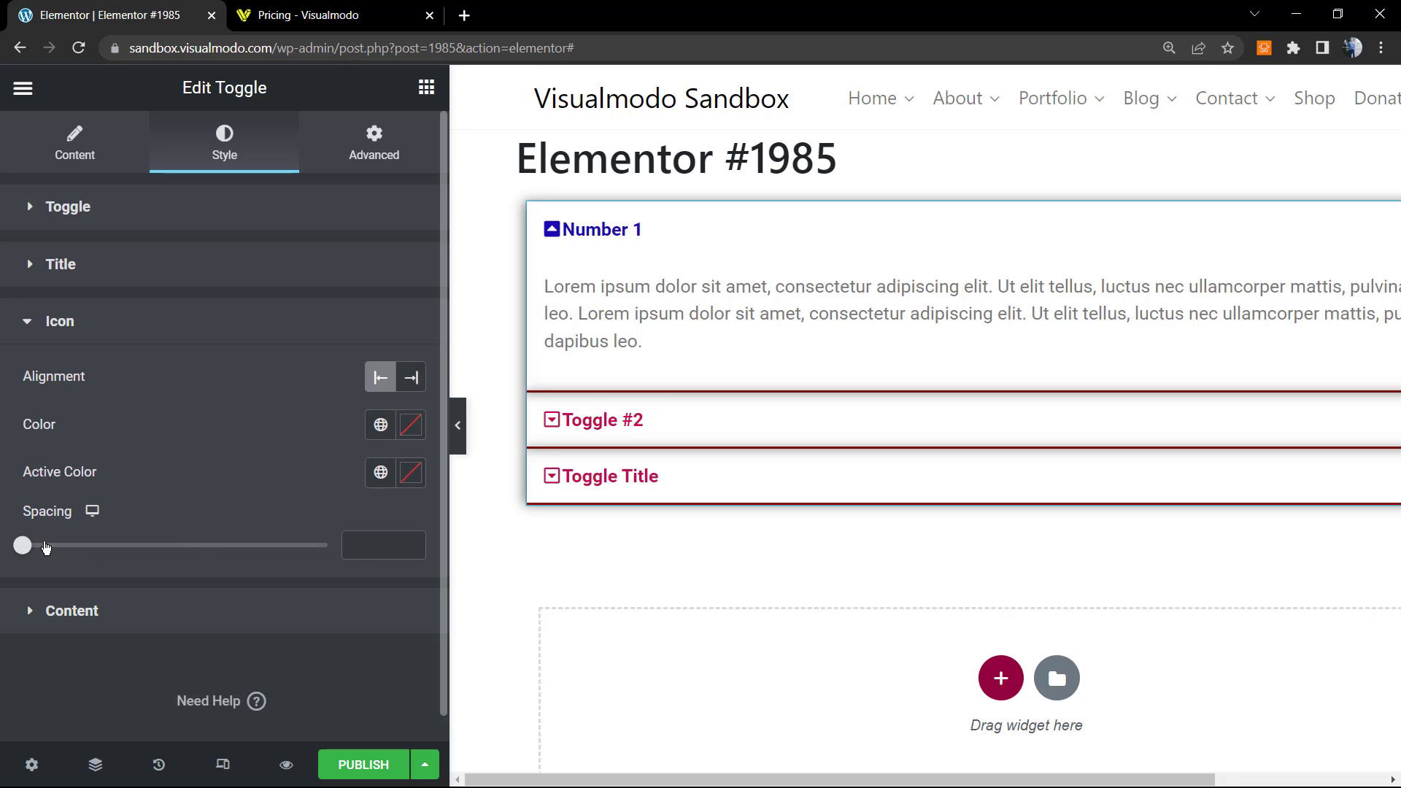
drag(45, 548, 204, 544)
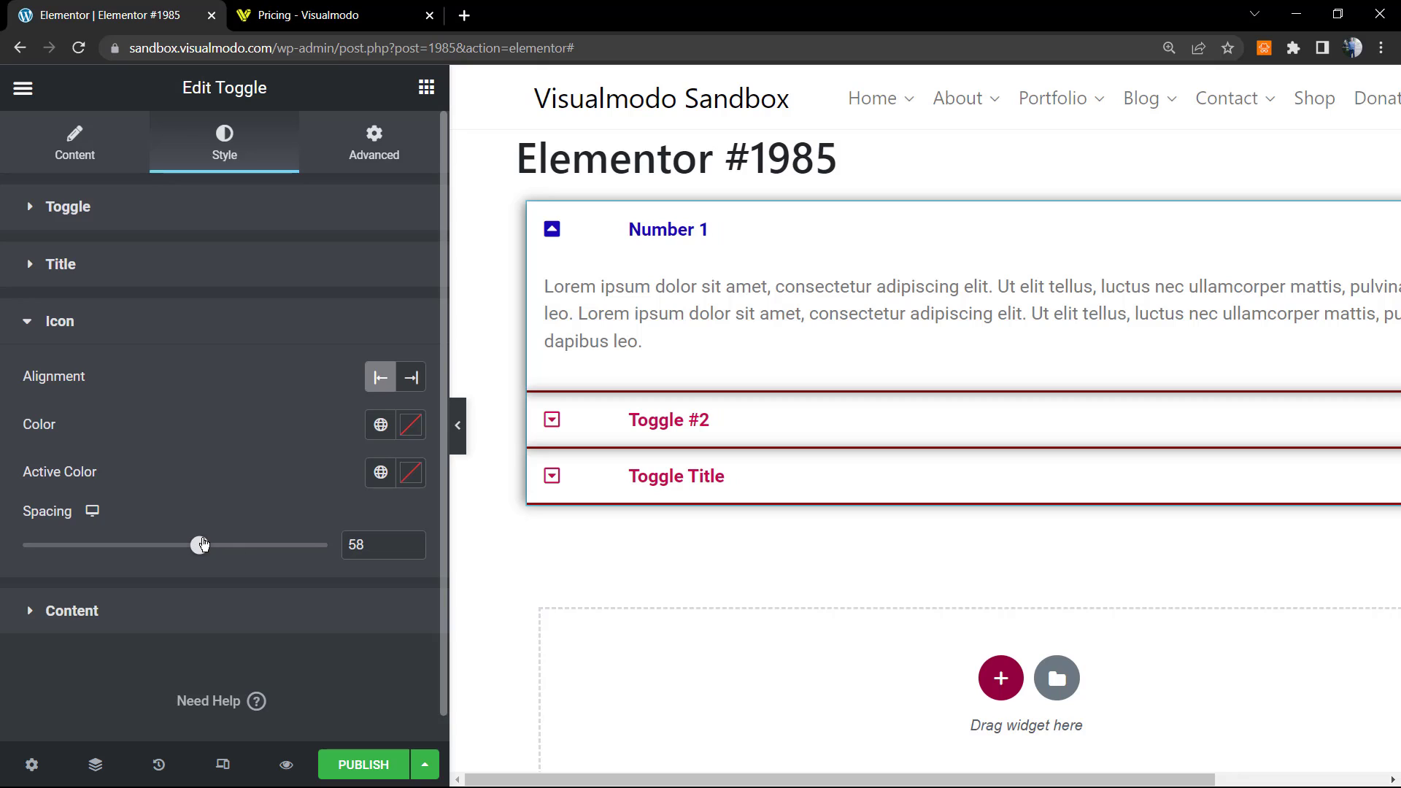
Set the toggle content background to black and preview it on Toggle #2.
click(219, 610)
scroll(247, 486, up, 2)
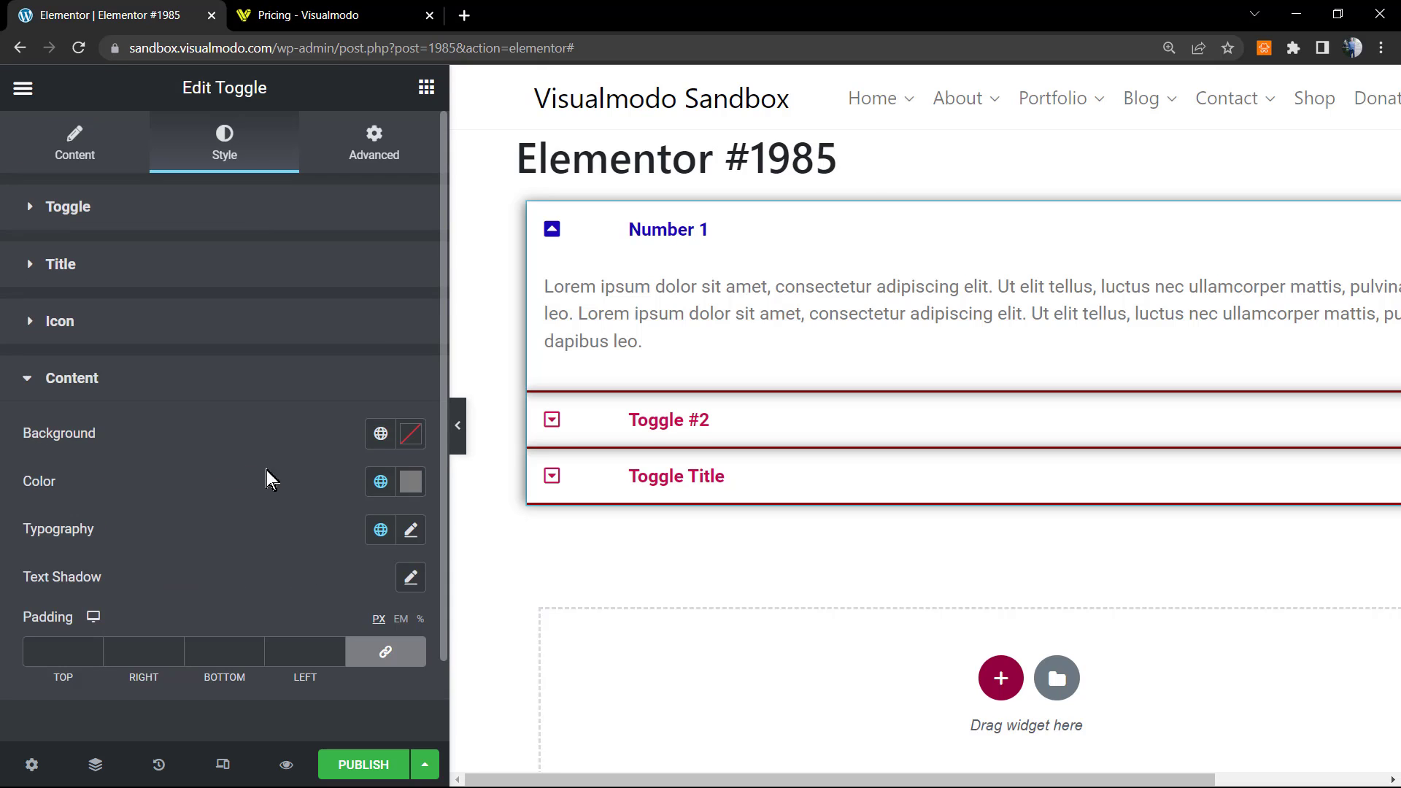
click(411, 435)
drag(532, 288, 462, 383)
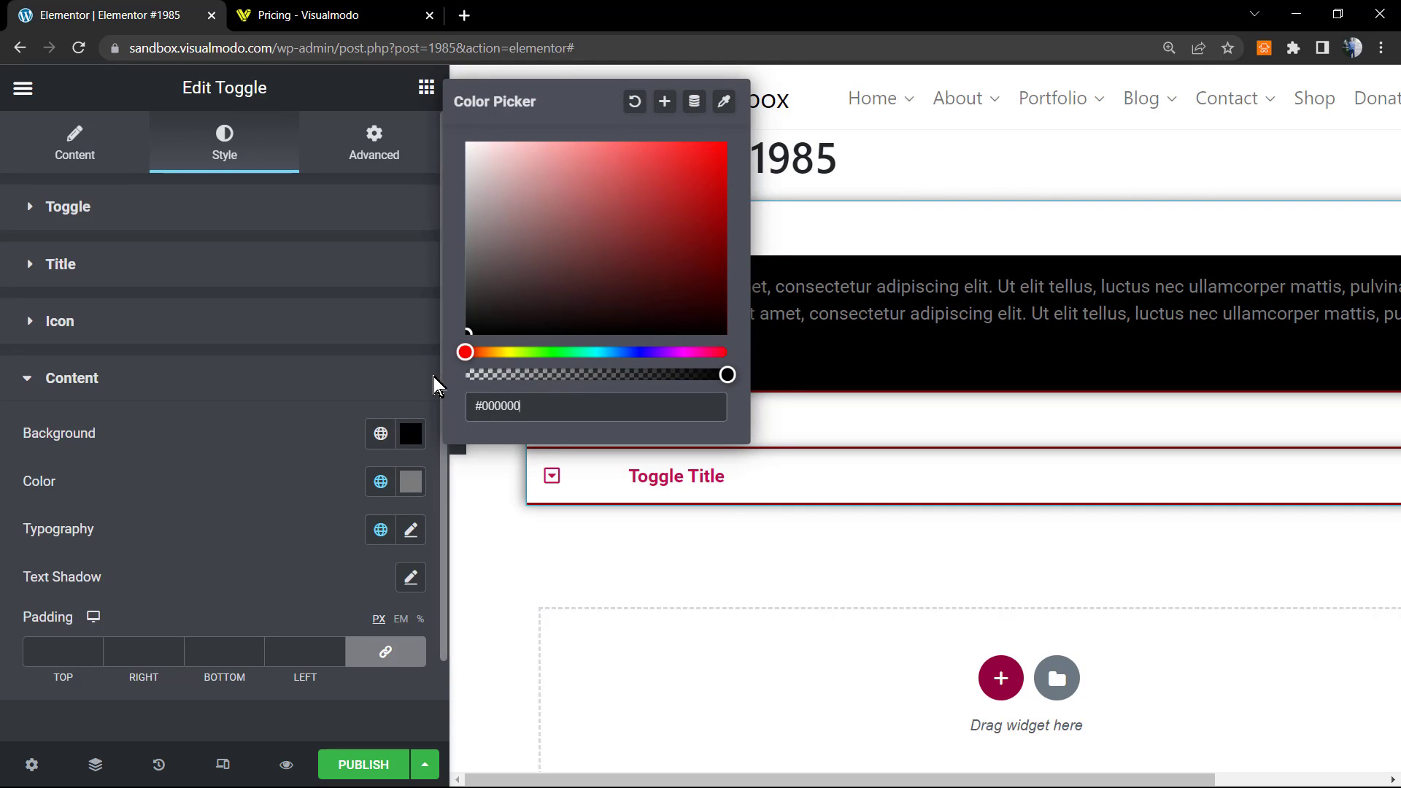
click(327, 400)
click(722, 431)
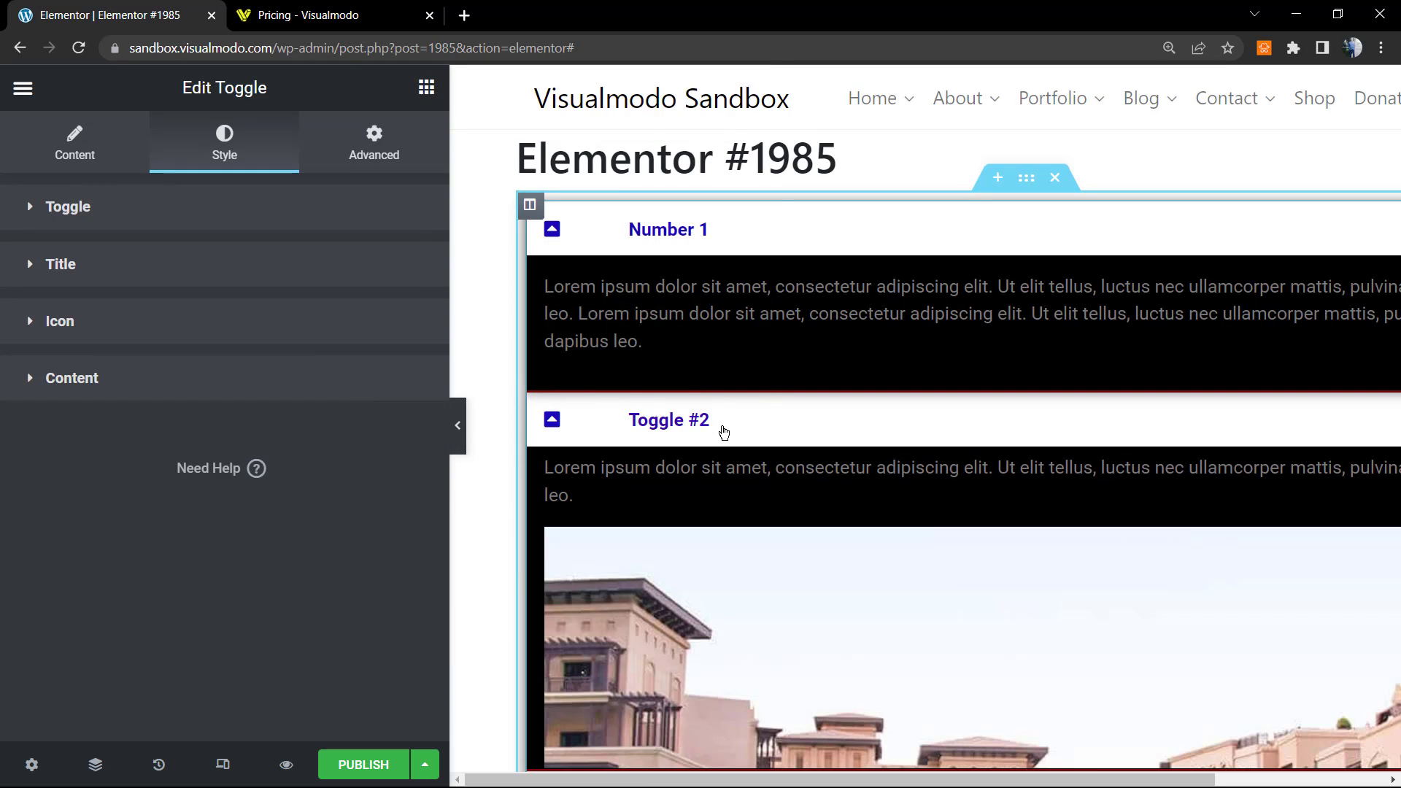
click(723, 432)
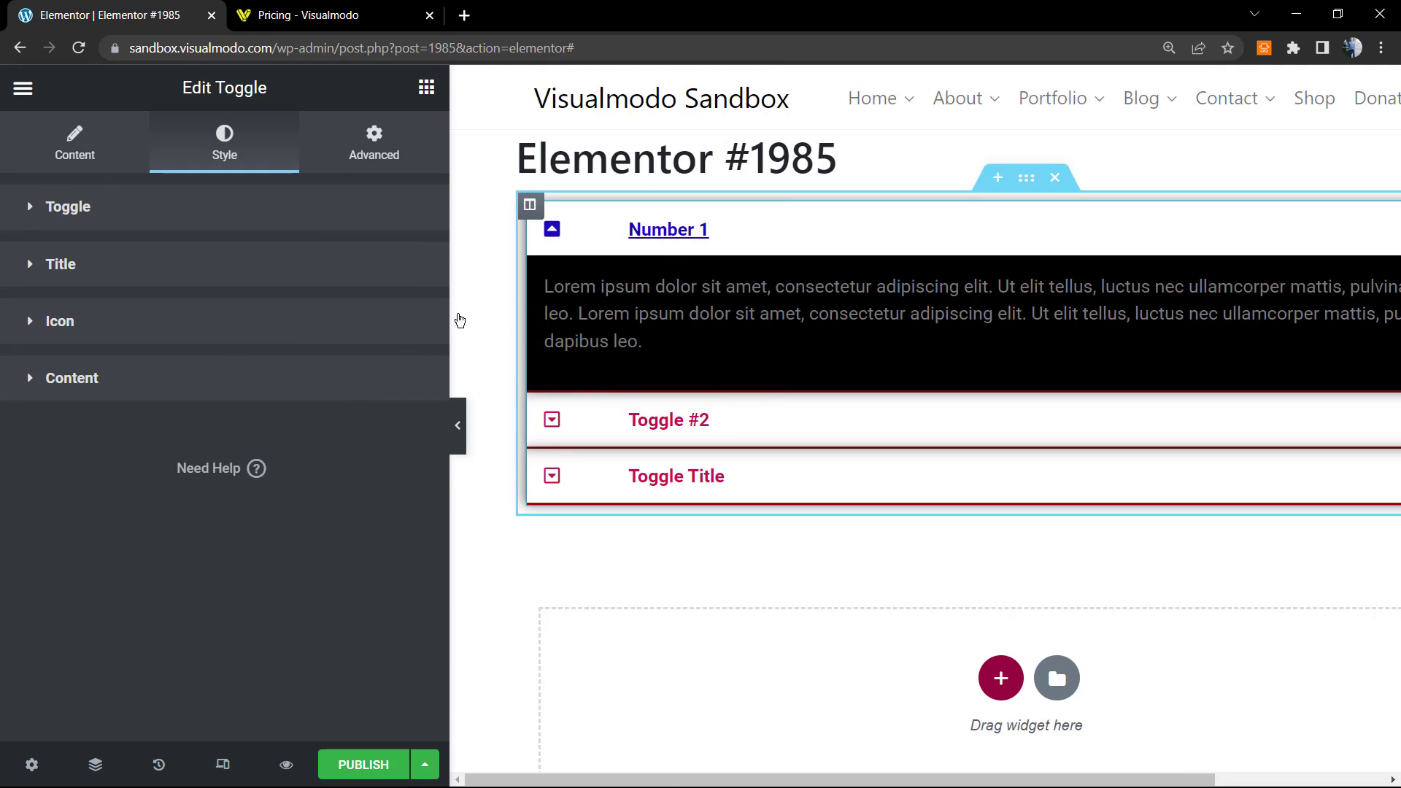
Clear the content background's #000000 hex value and preview the Toggle Title content.
click(195, 375)
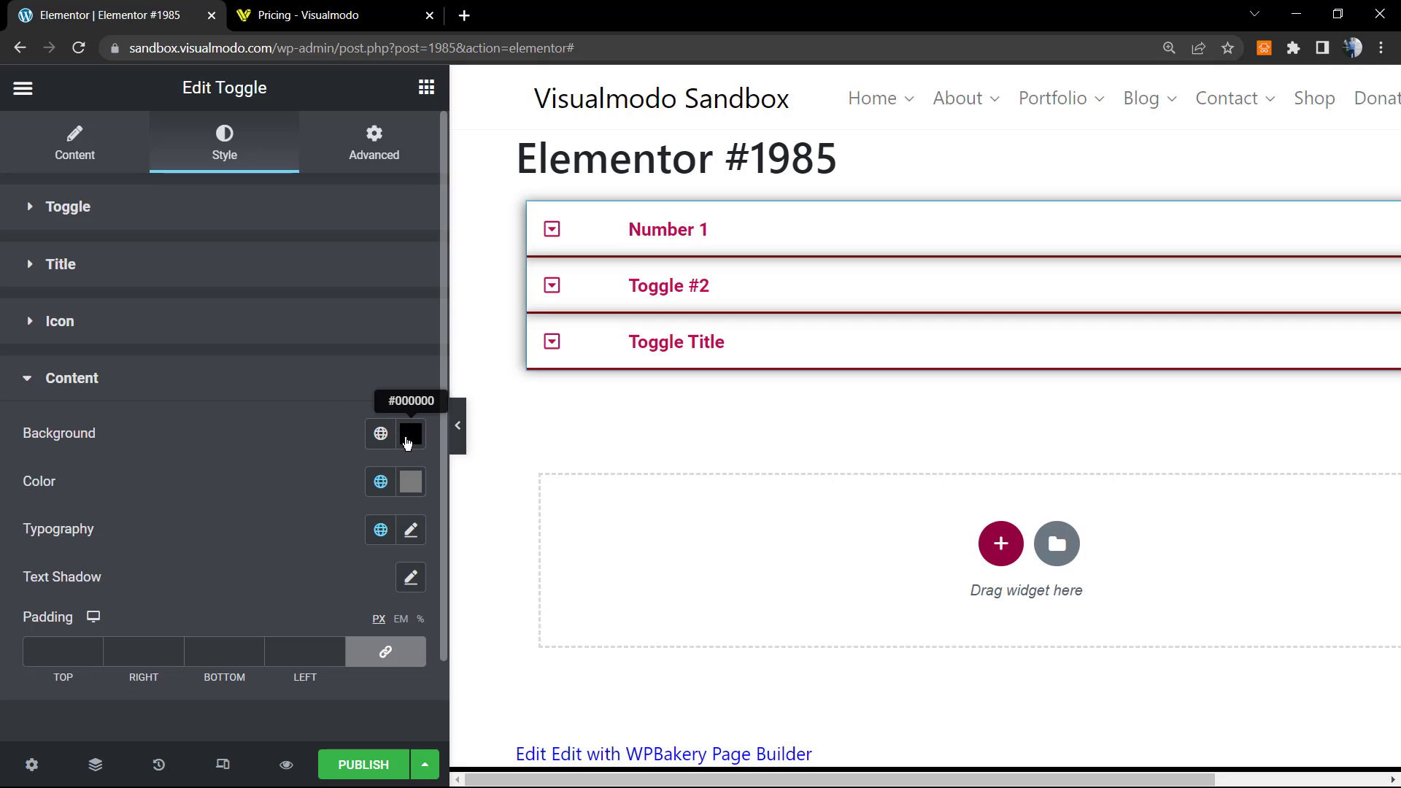
click(411, 434)
click(532, 399)
key(BackSpace)
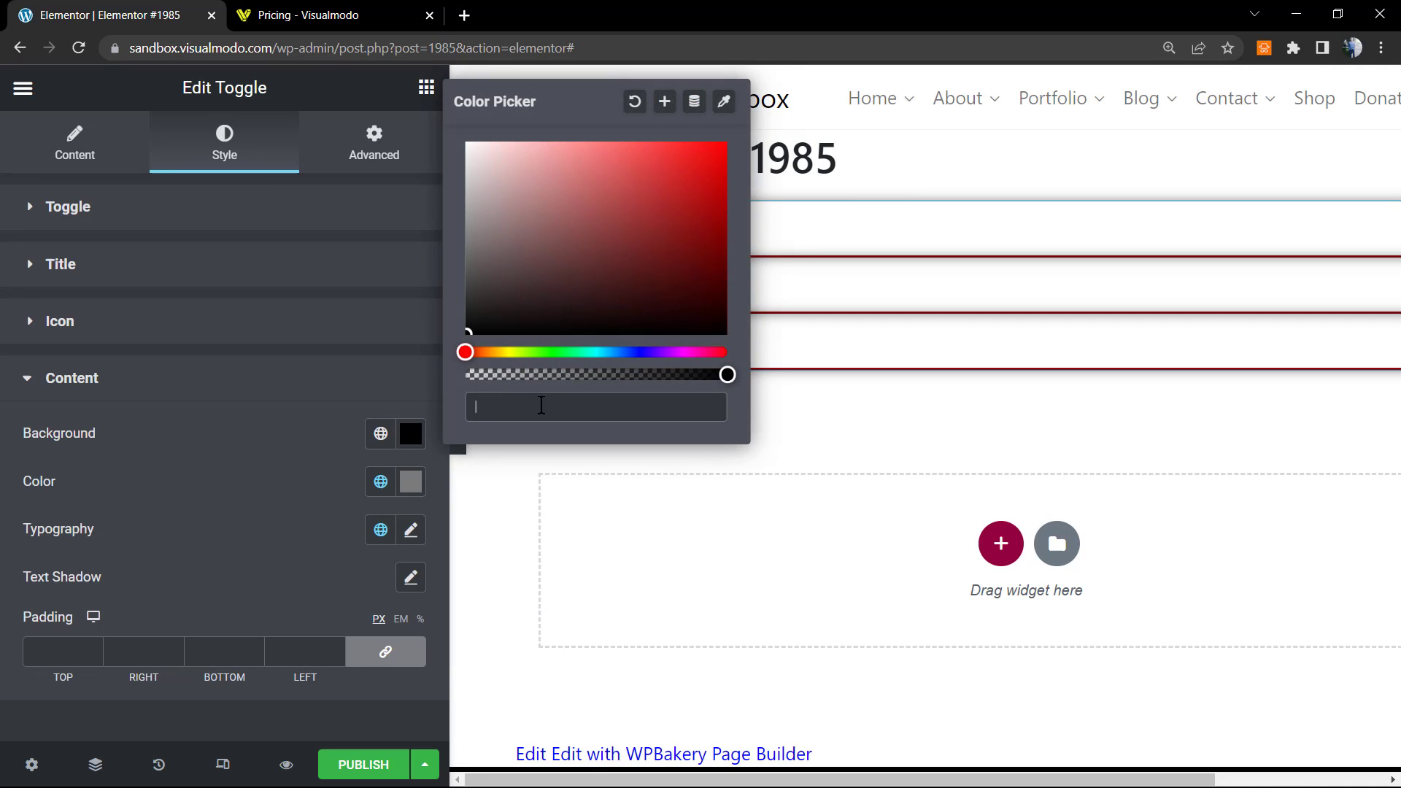
click(295, 403)
click(605, 365)
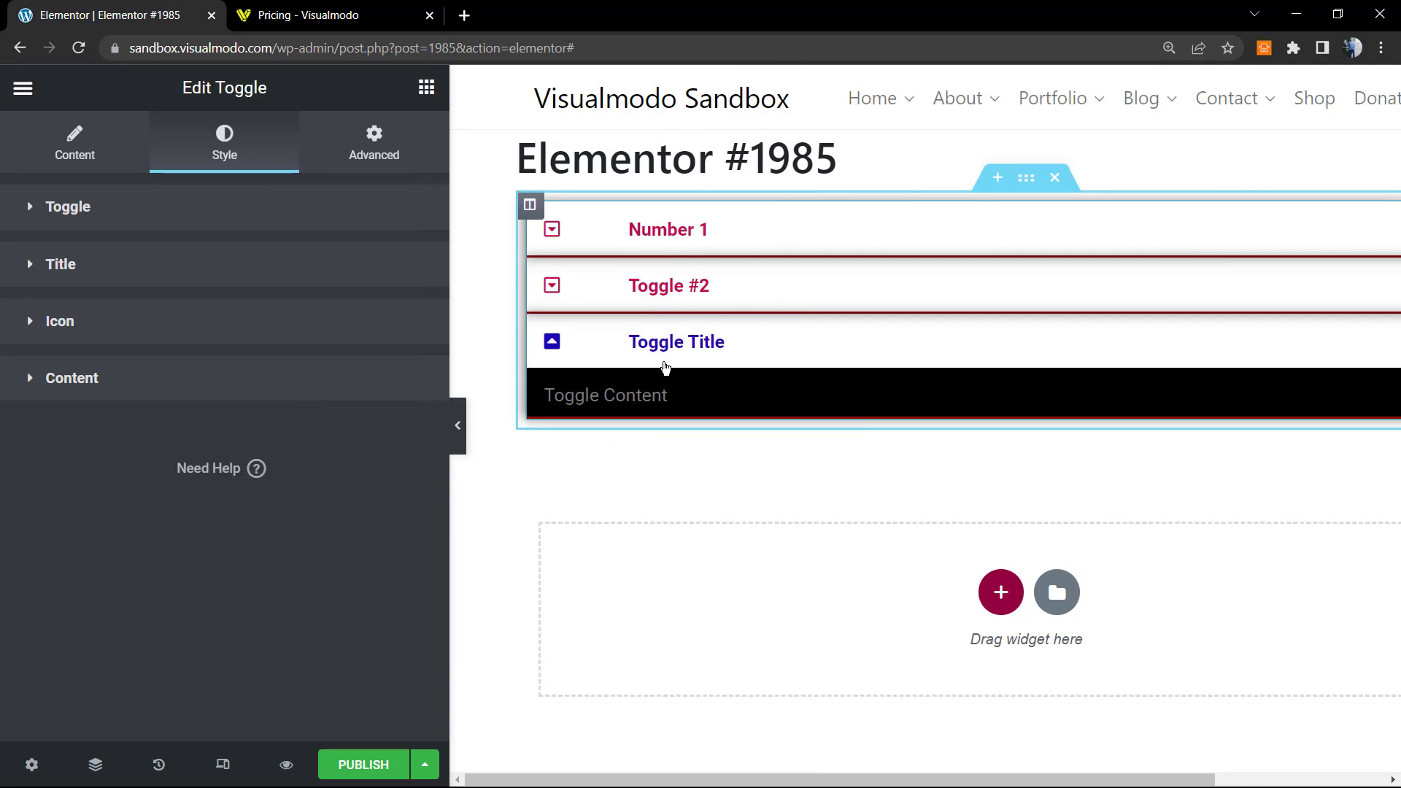
Change the content background colour to near-white #FFFFFFFC.
click(363, 388)
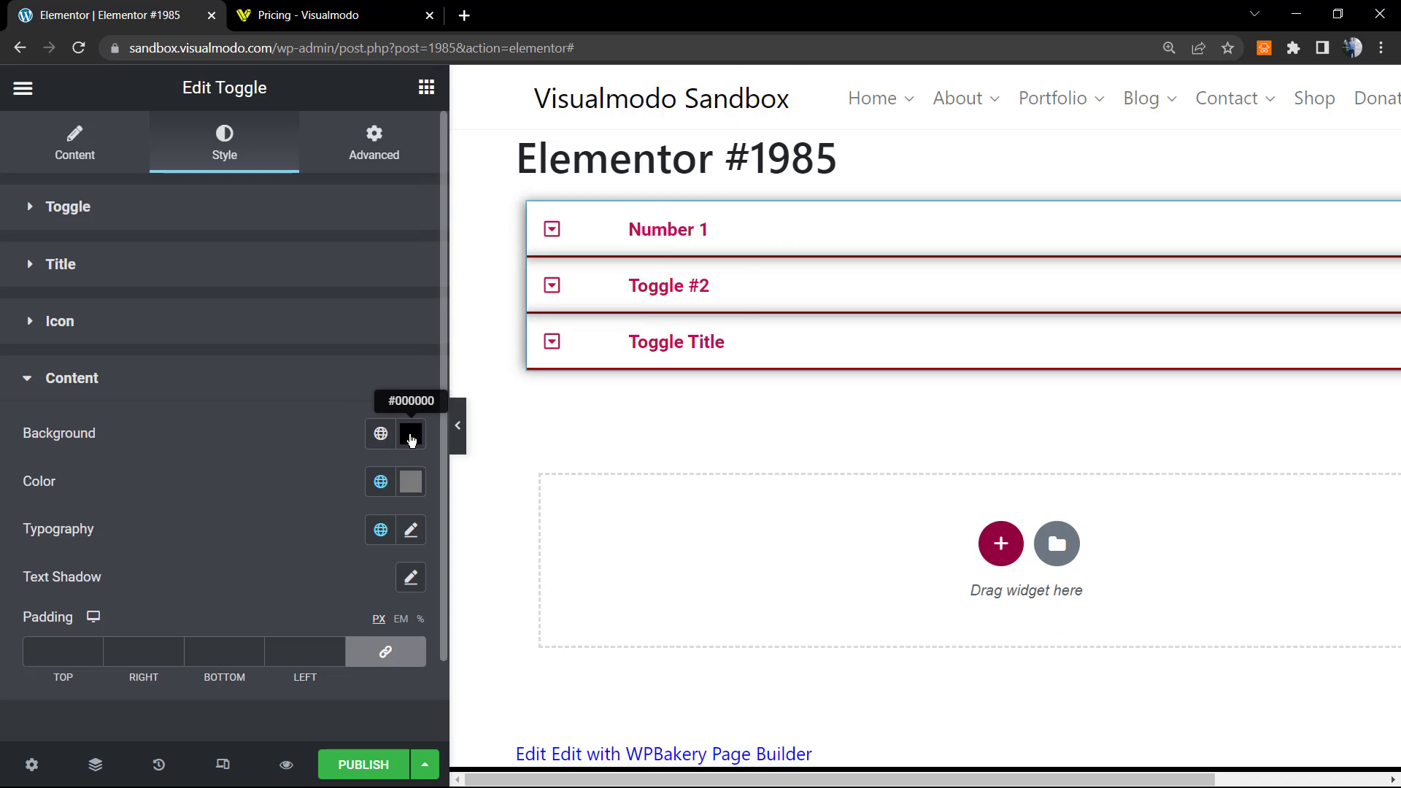
click(410, 433)
click(381, 434)
click(381, 434)
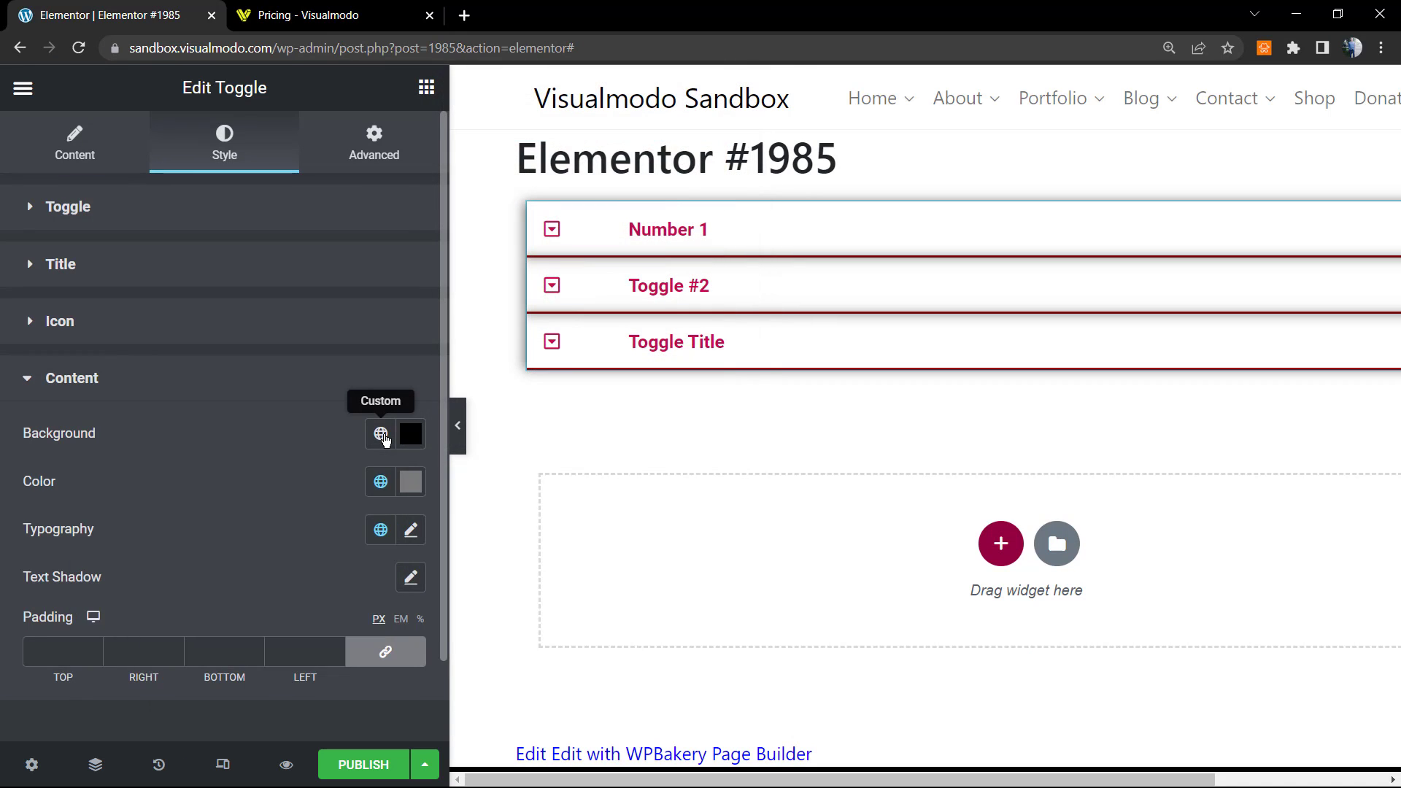
click(381, 434)
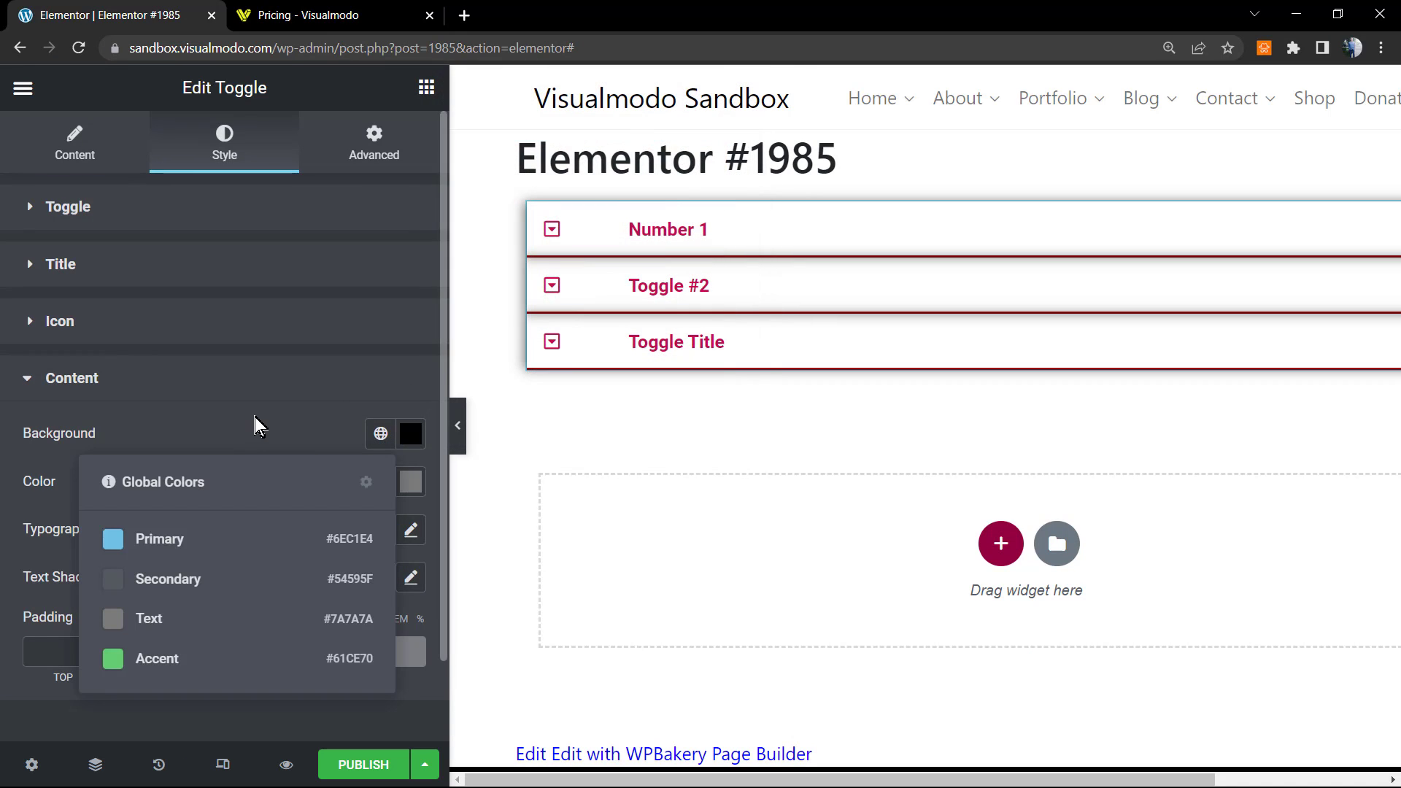
click(376, 436)
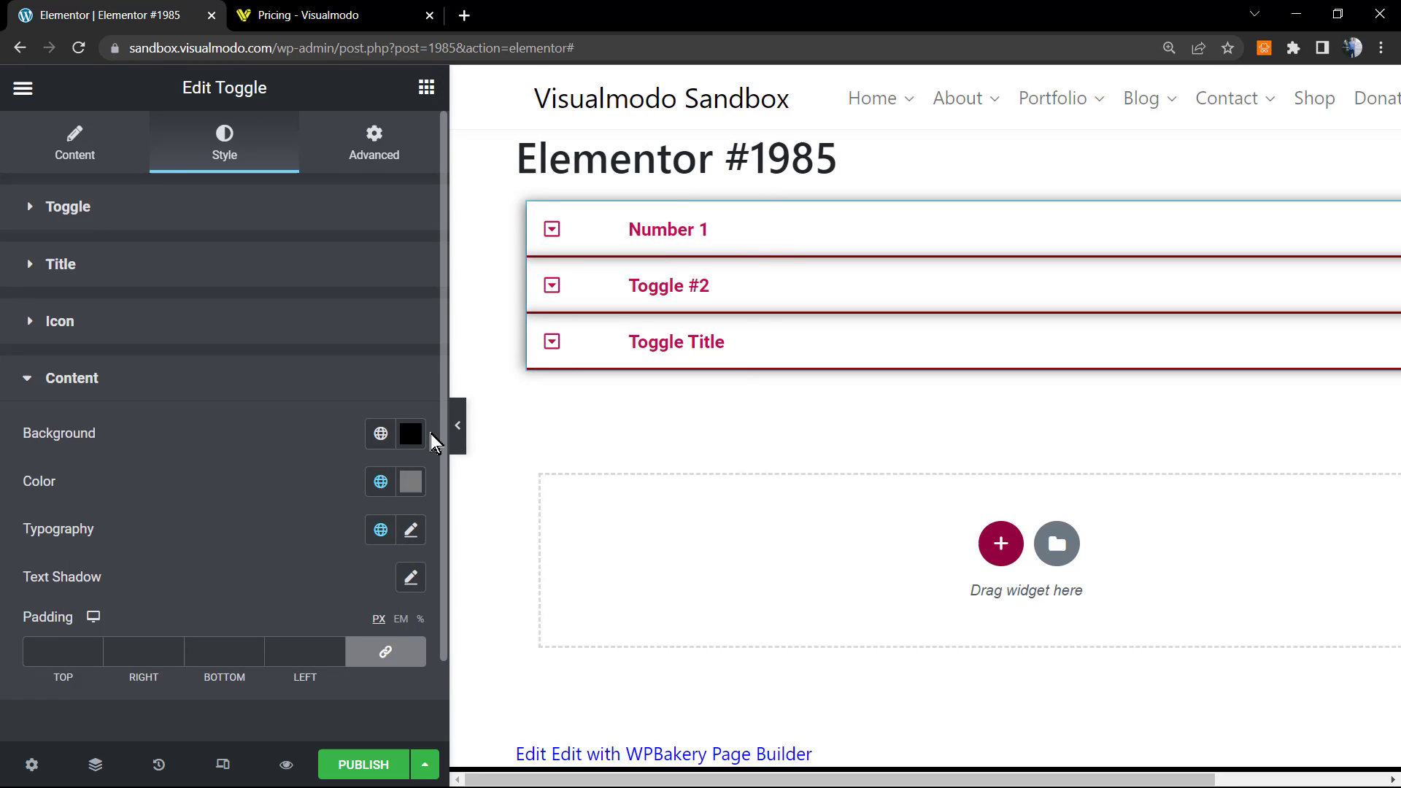
click(410, 434)
click(545, 375)
drag(545, 374, 726, 375)
click(628, 374)
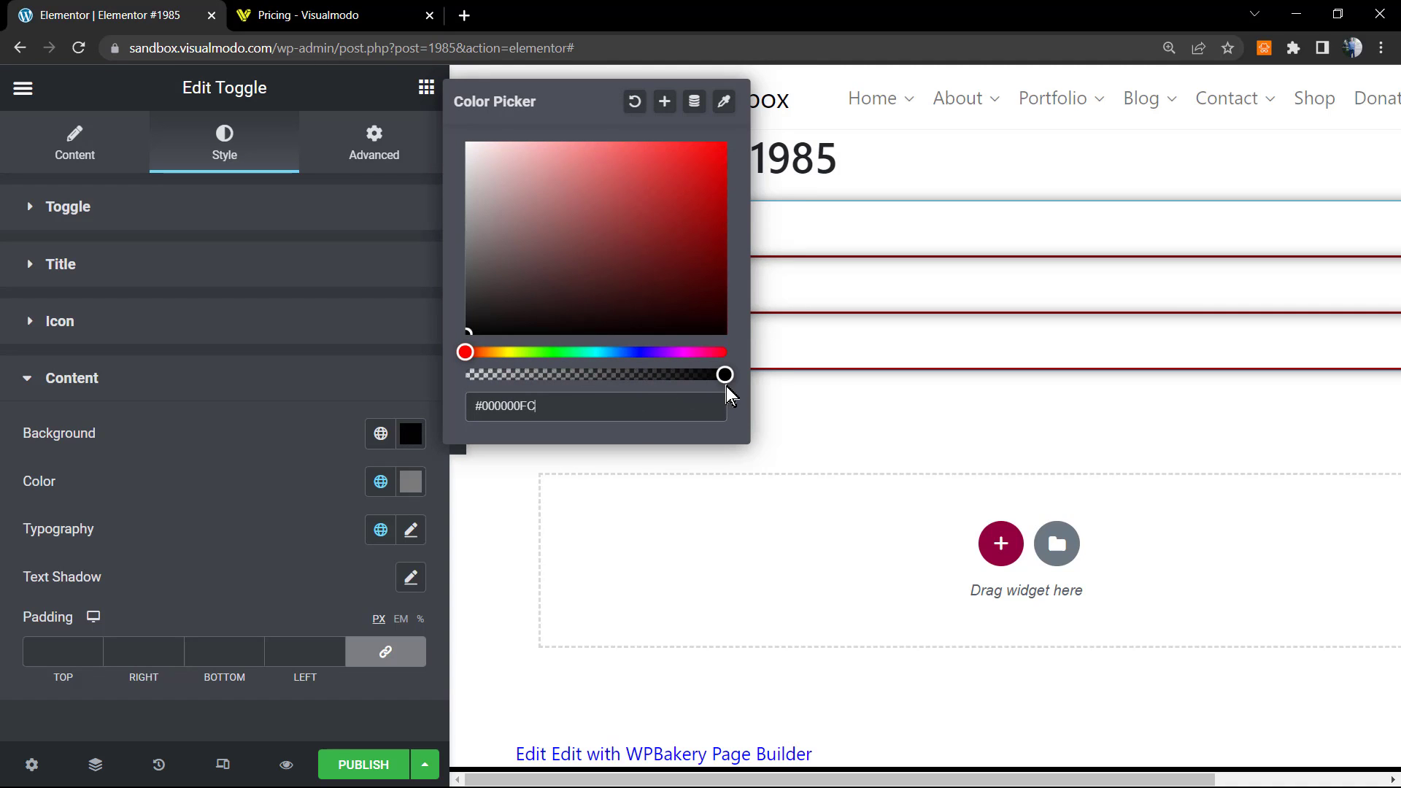
click(580, 352)
click(635, 353)
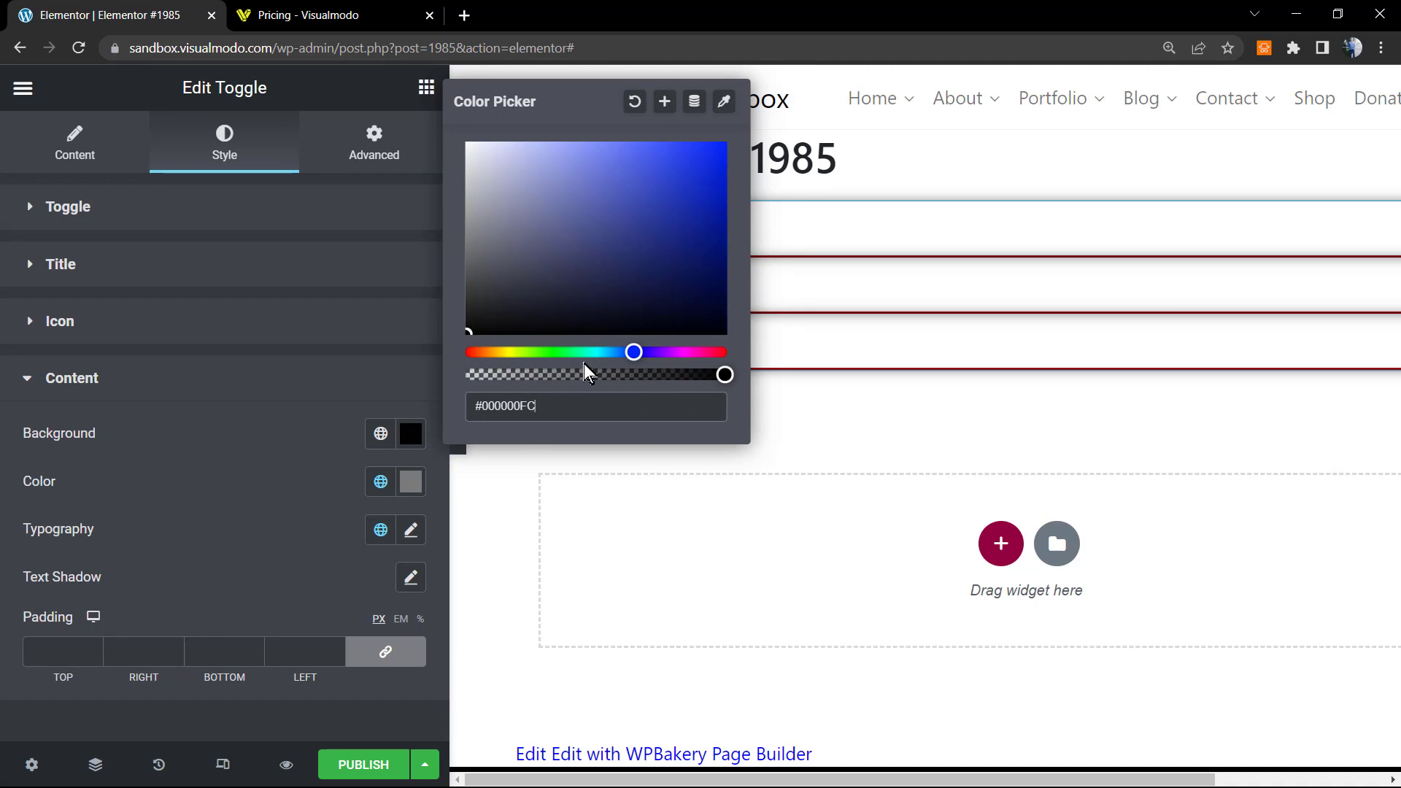
click(466, 353)
click(557, 281)
drag(556, 281, 469, 100)
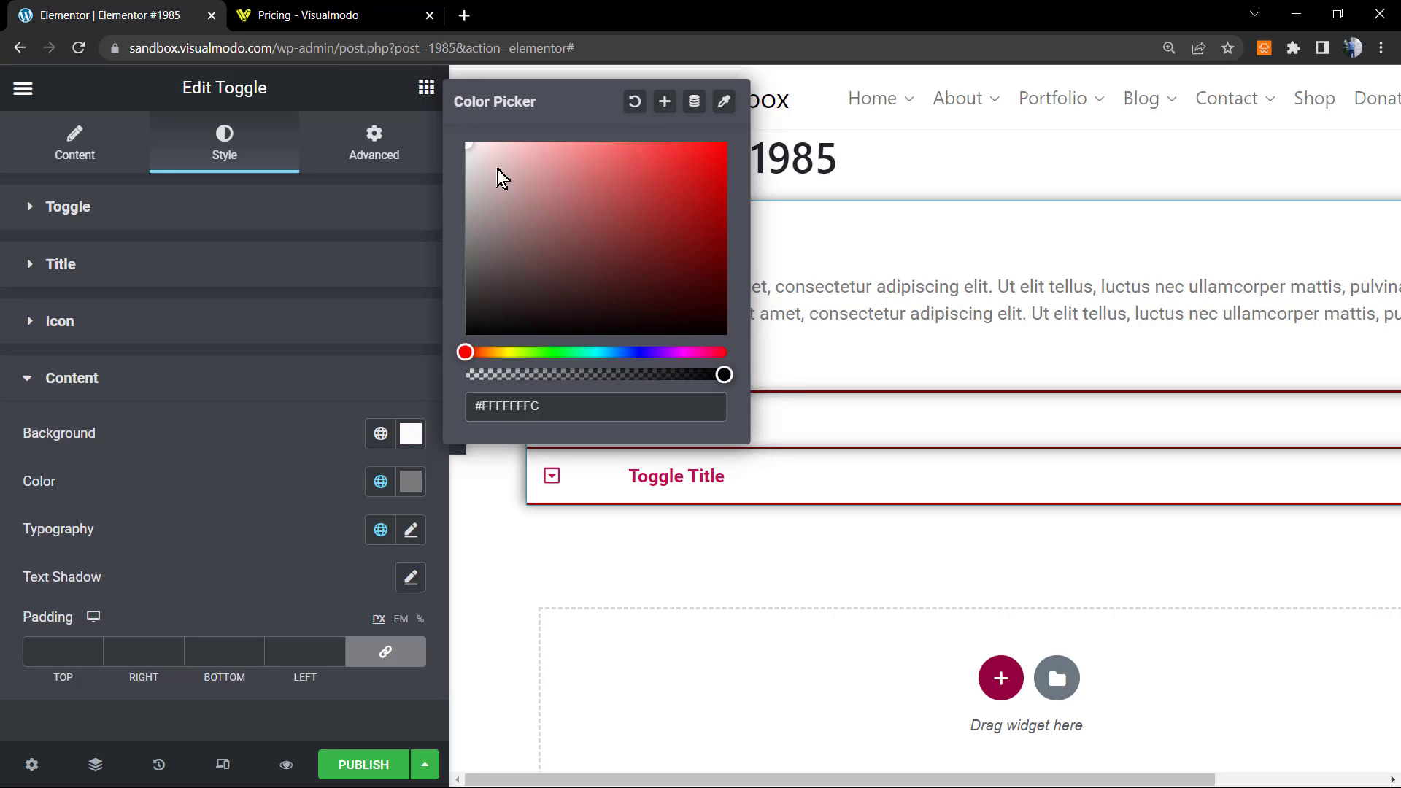
click(325, 322)
Glance at the content typography settings, then switch to the widget's Advanced layout settings.
click(310, 339)
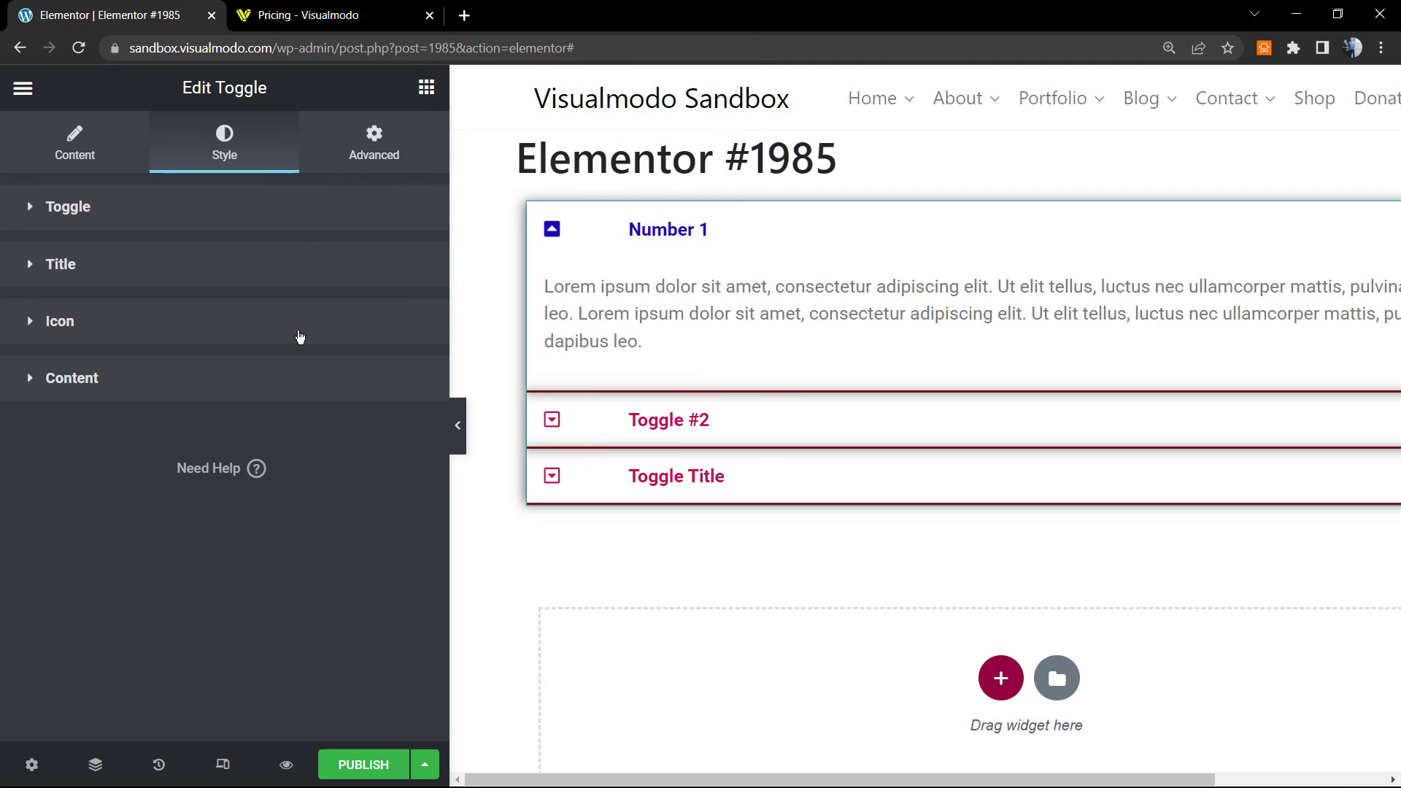
click(268, 378)
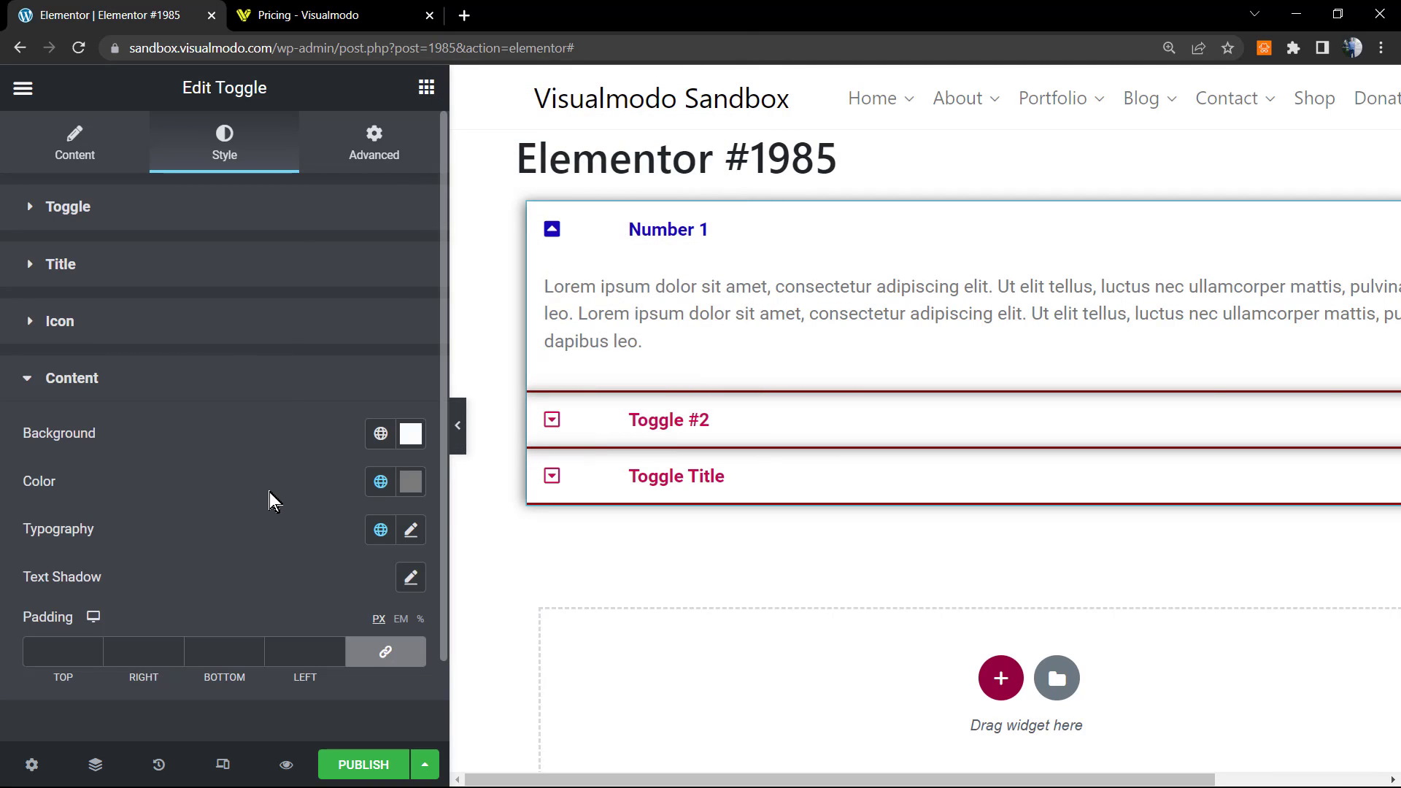
click(411, 529)
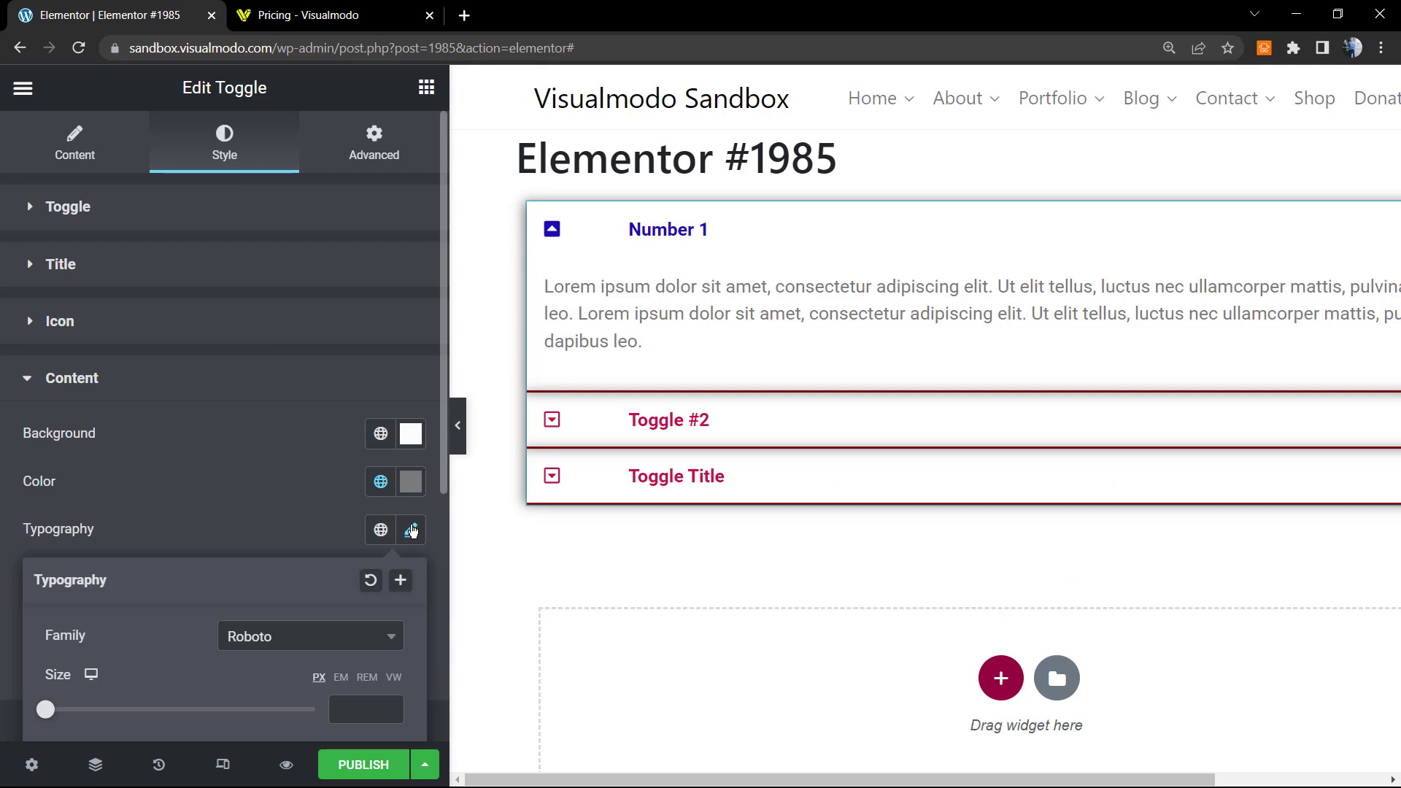
click(193, 495)
scroll(194, 489, down, 2)
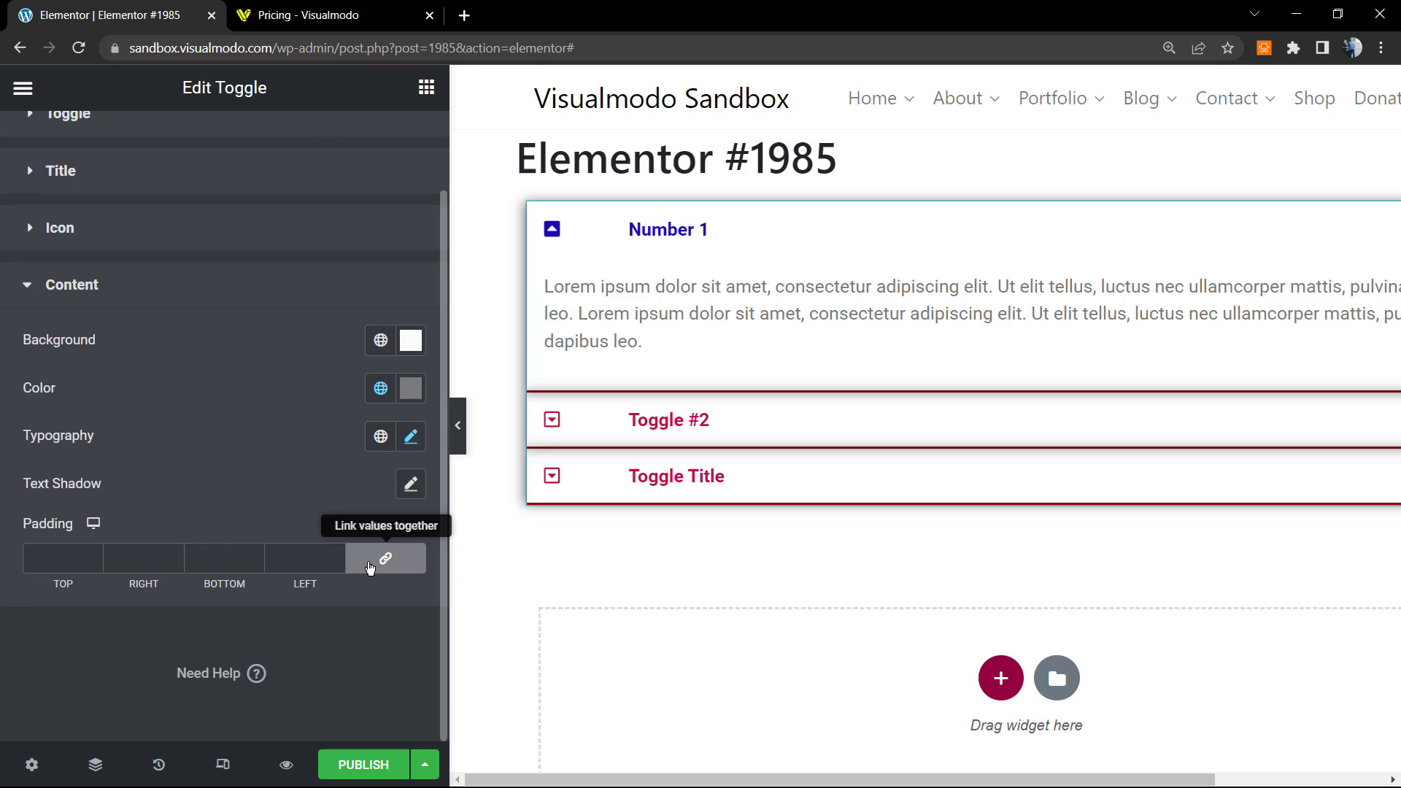
scroll(229, 452, up, 2)
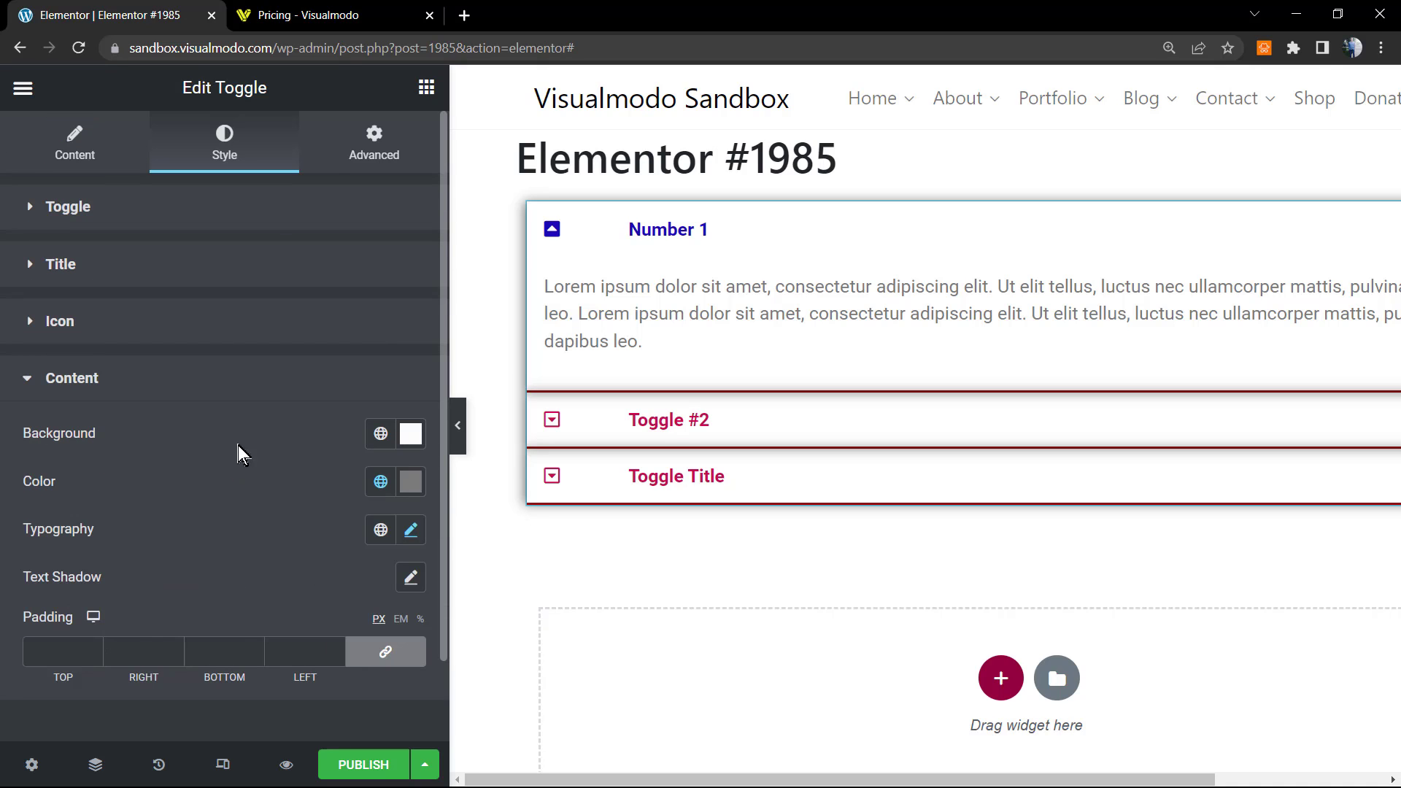
click(305, 169)
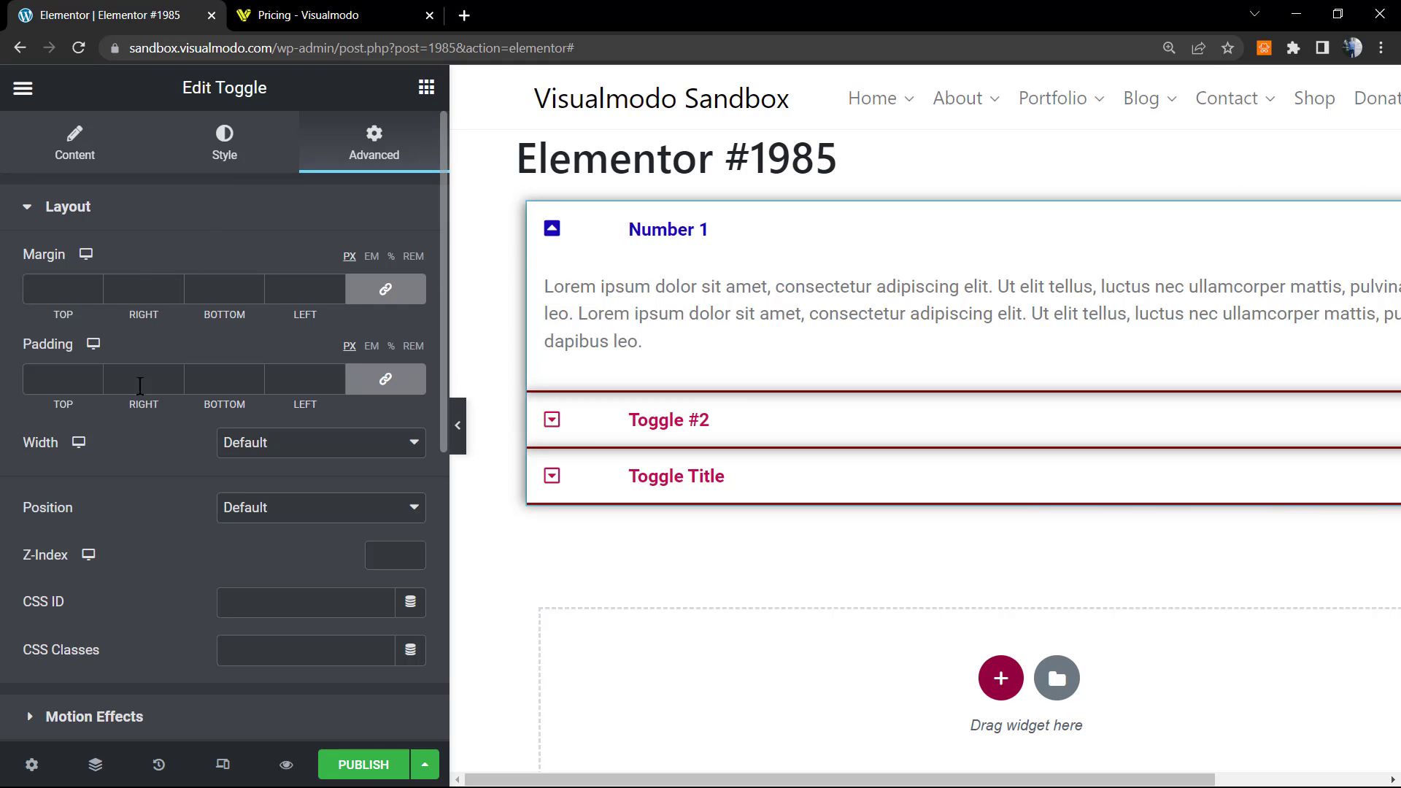
Try Full Width (100%) for the toggle, leaving its position at Default.
click(346, 450)
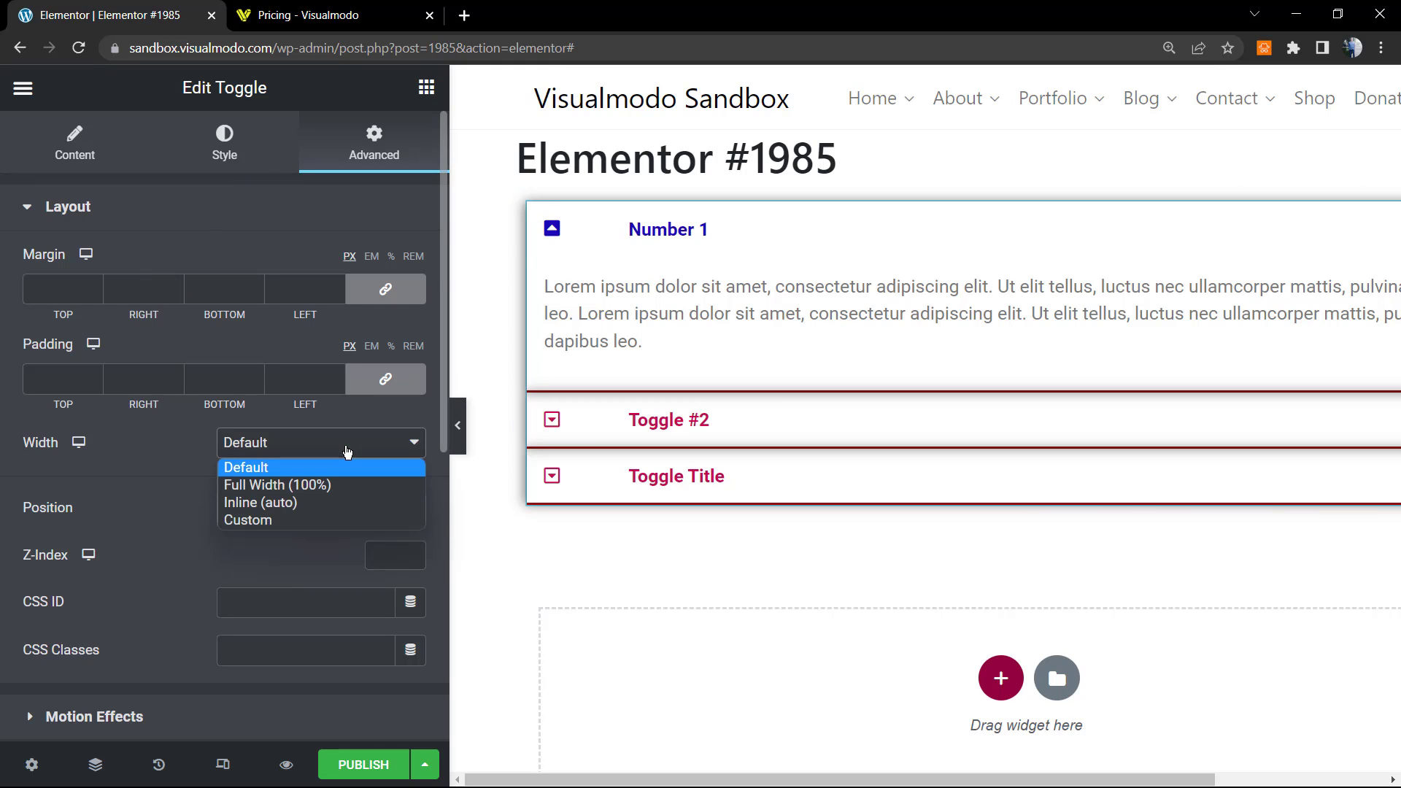
click(349, 484)
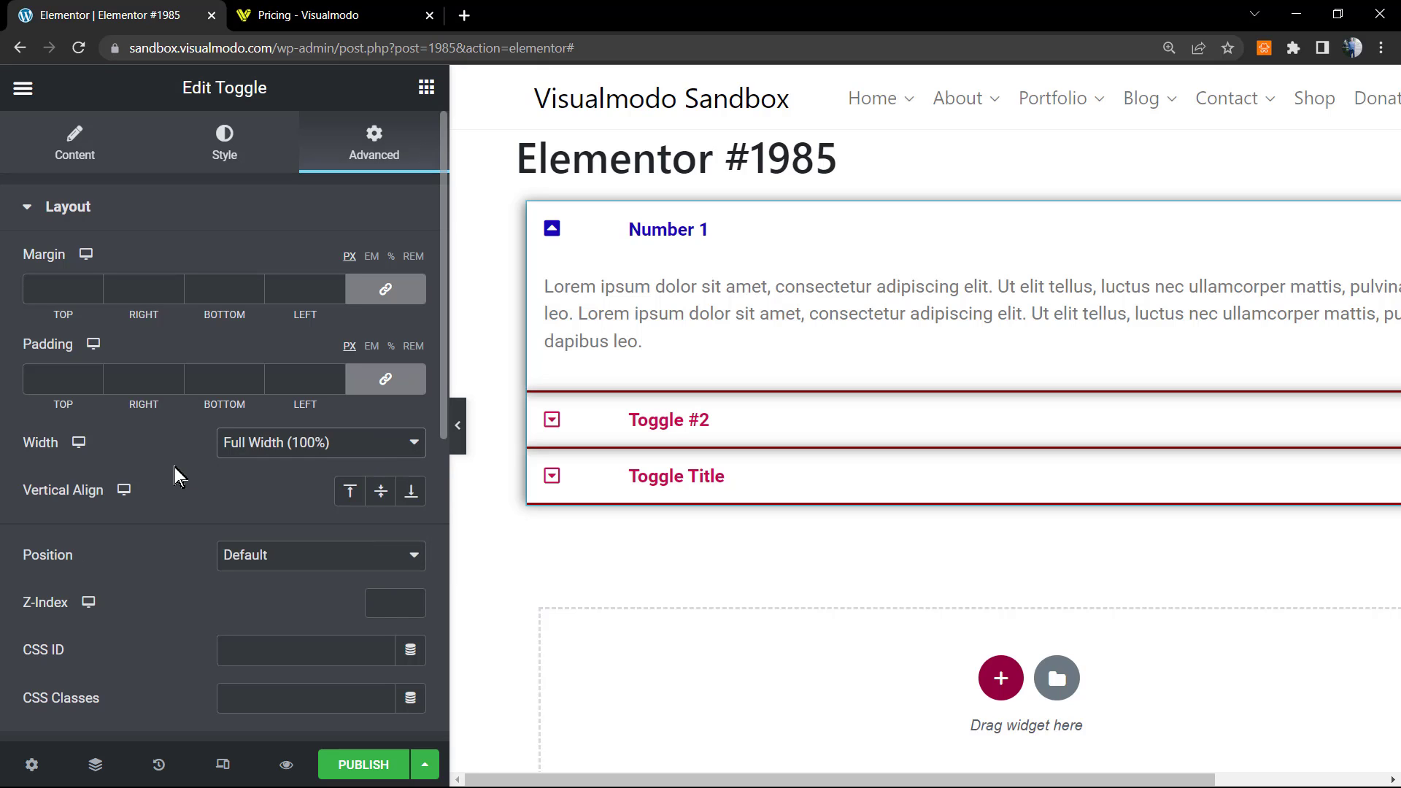
key(ctrl+minus)
key(ctrl+minus)
key(ctrl+minus)
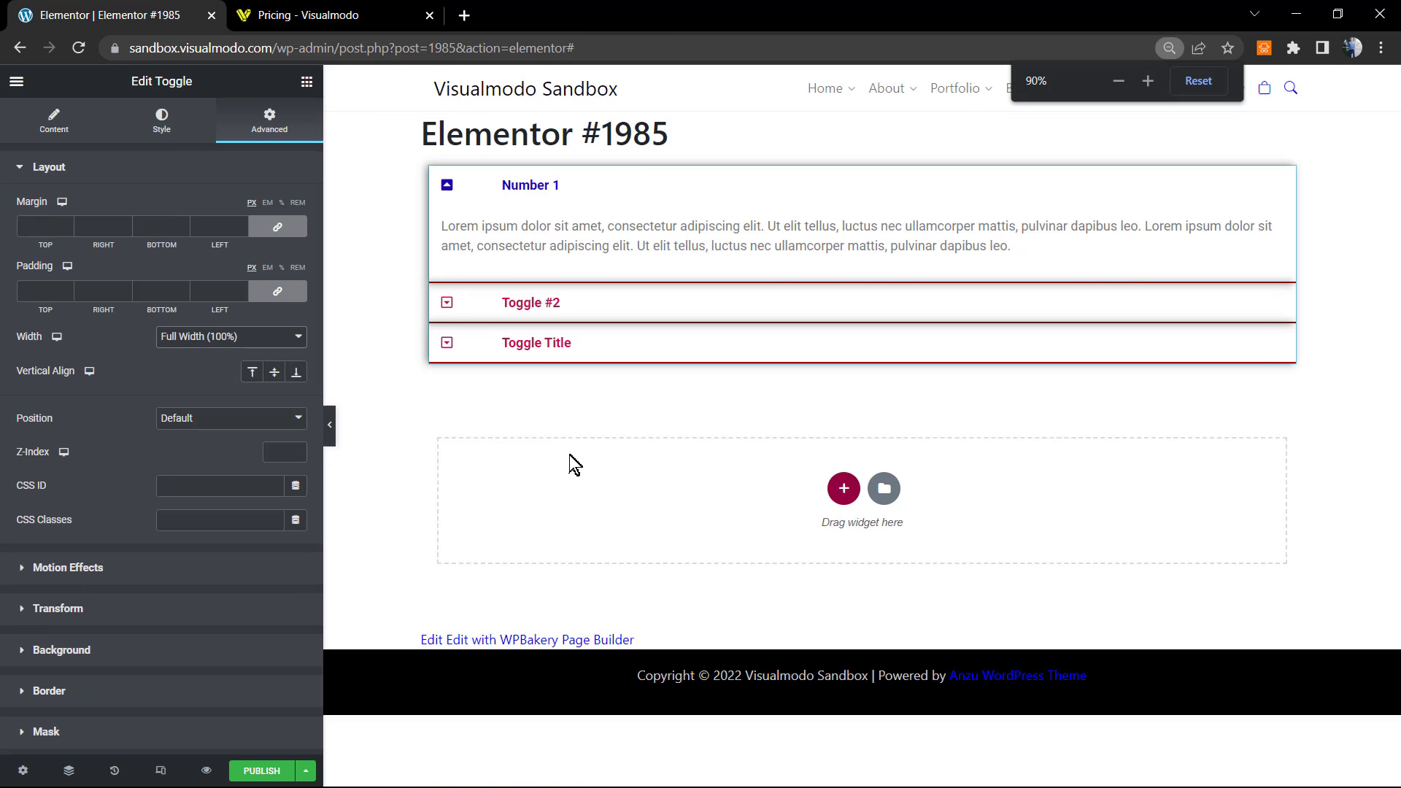
key(ctrl+plus)
key(ctrl+plus)
click(256, 496)
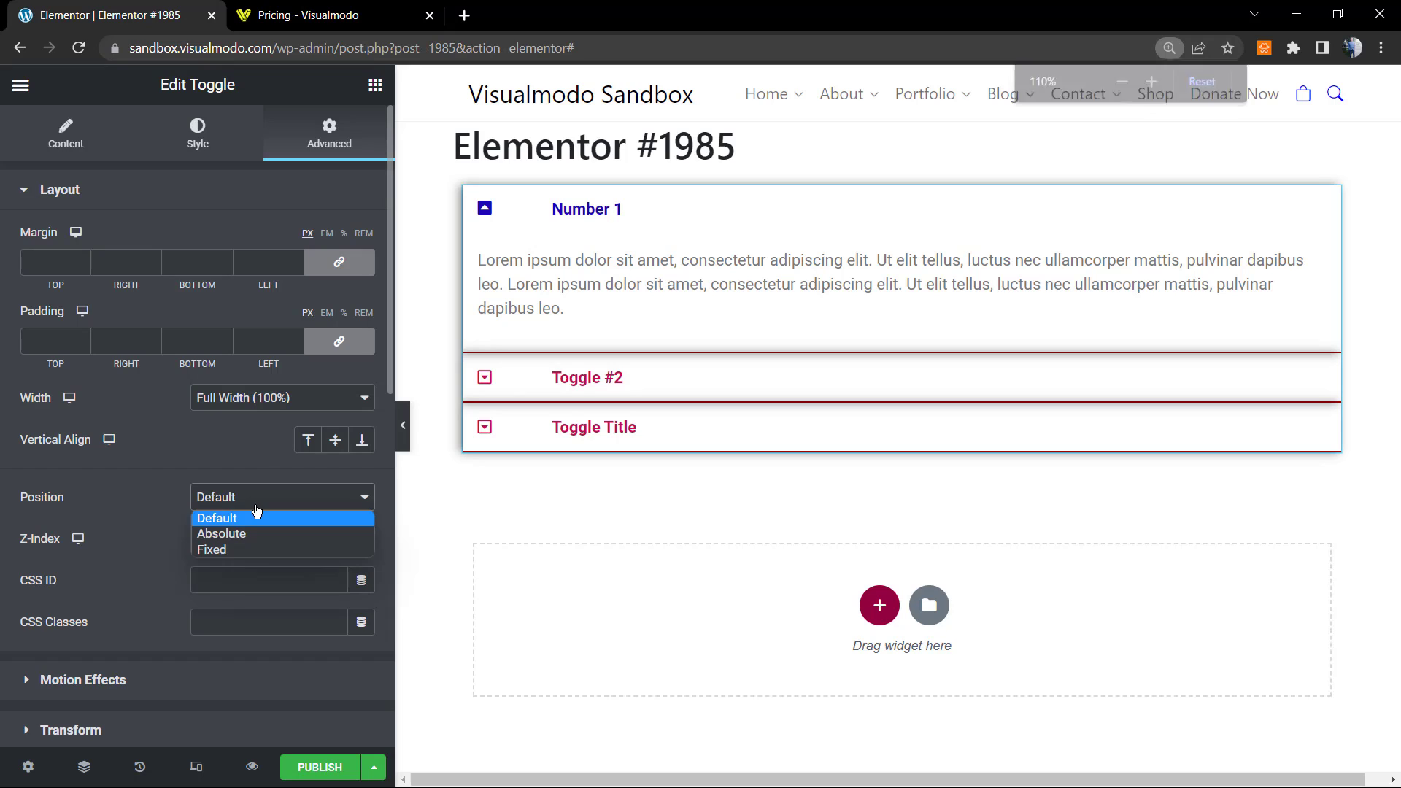
click(219, 515)
Experiment with Inline and Custom widths (77, 89, 55), then reset the toggle width to Default.
click(299, 395)
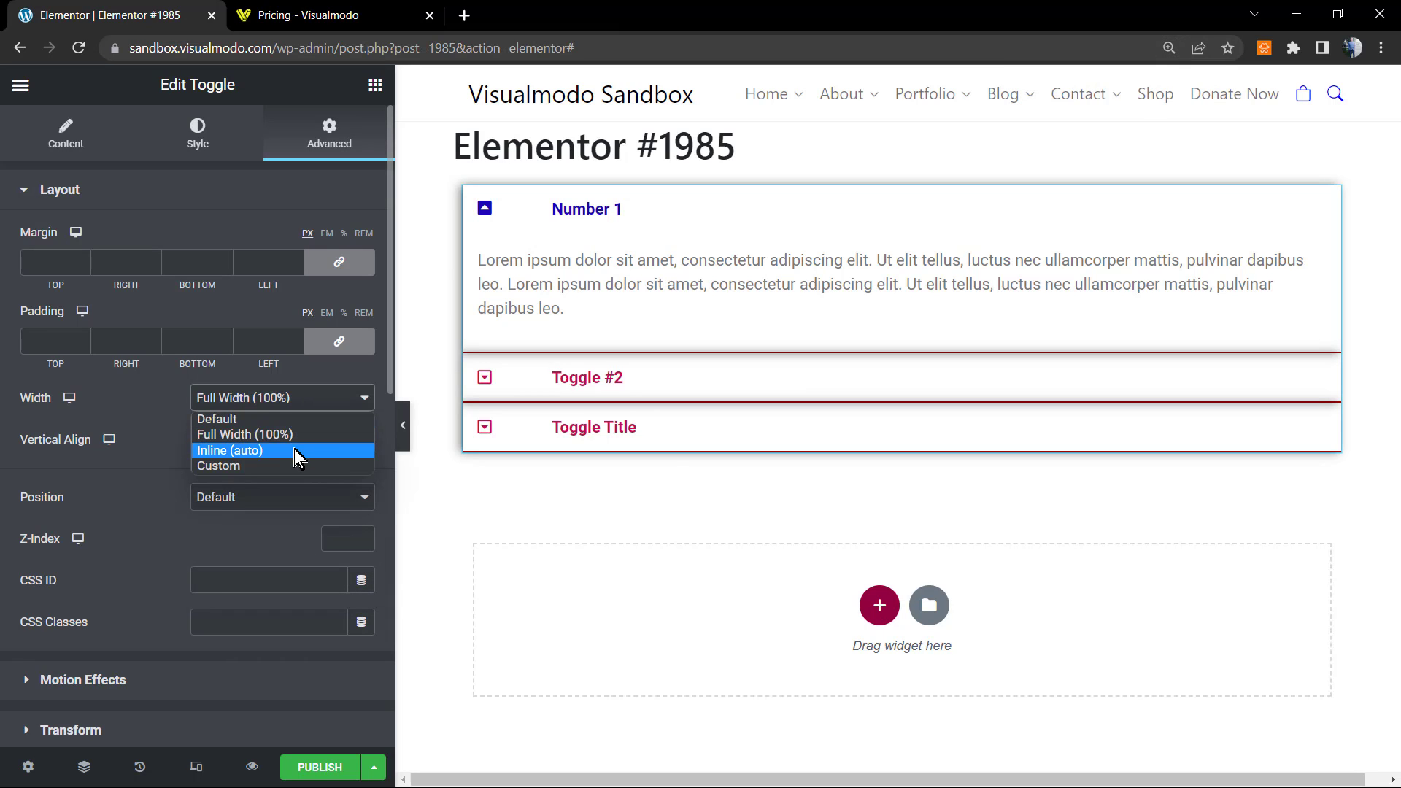
click(294, 450)
click(277, 398)
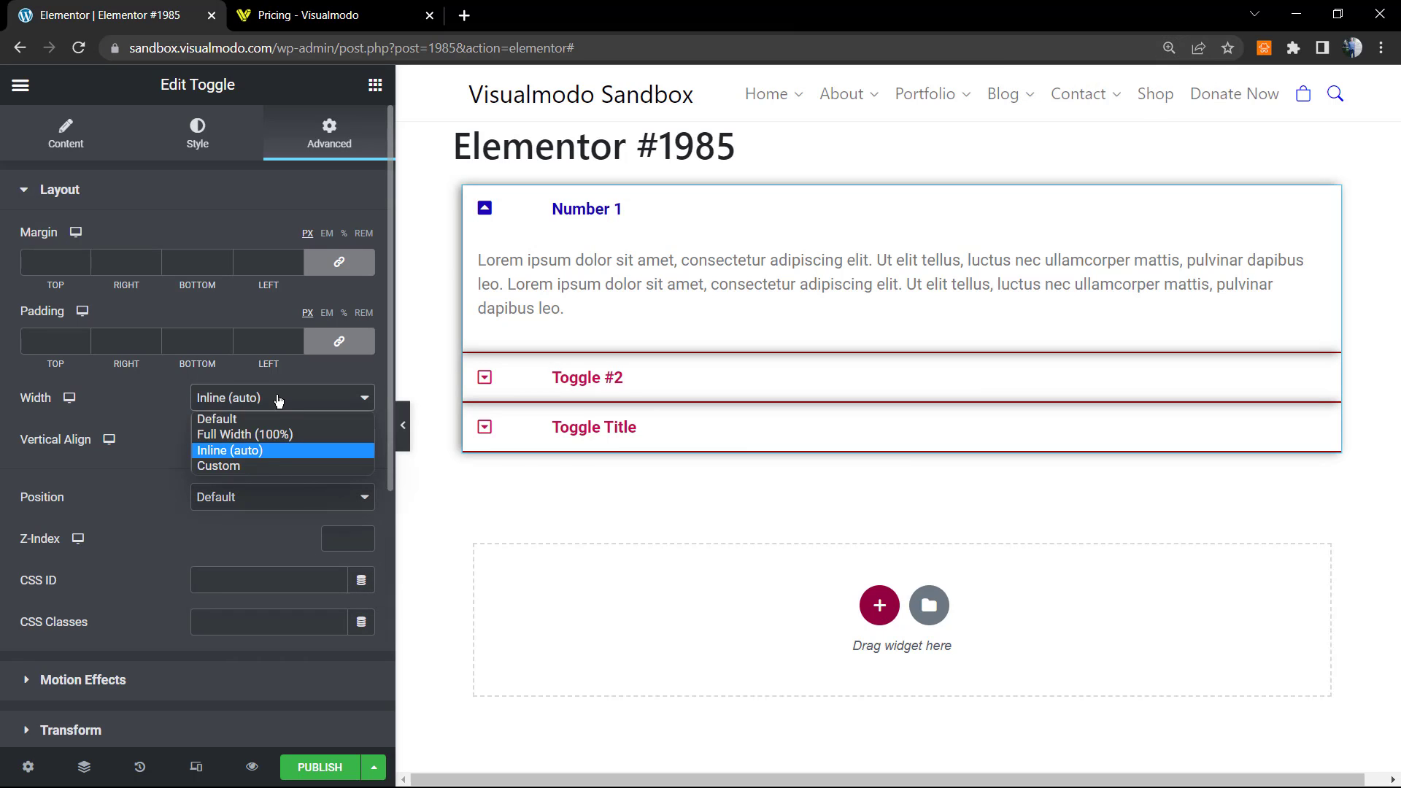
click(279, 465)
click(226, 463)
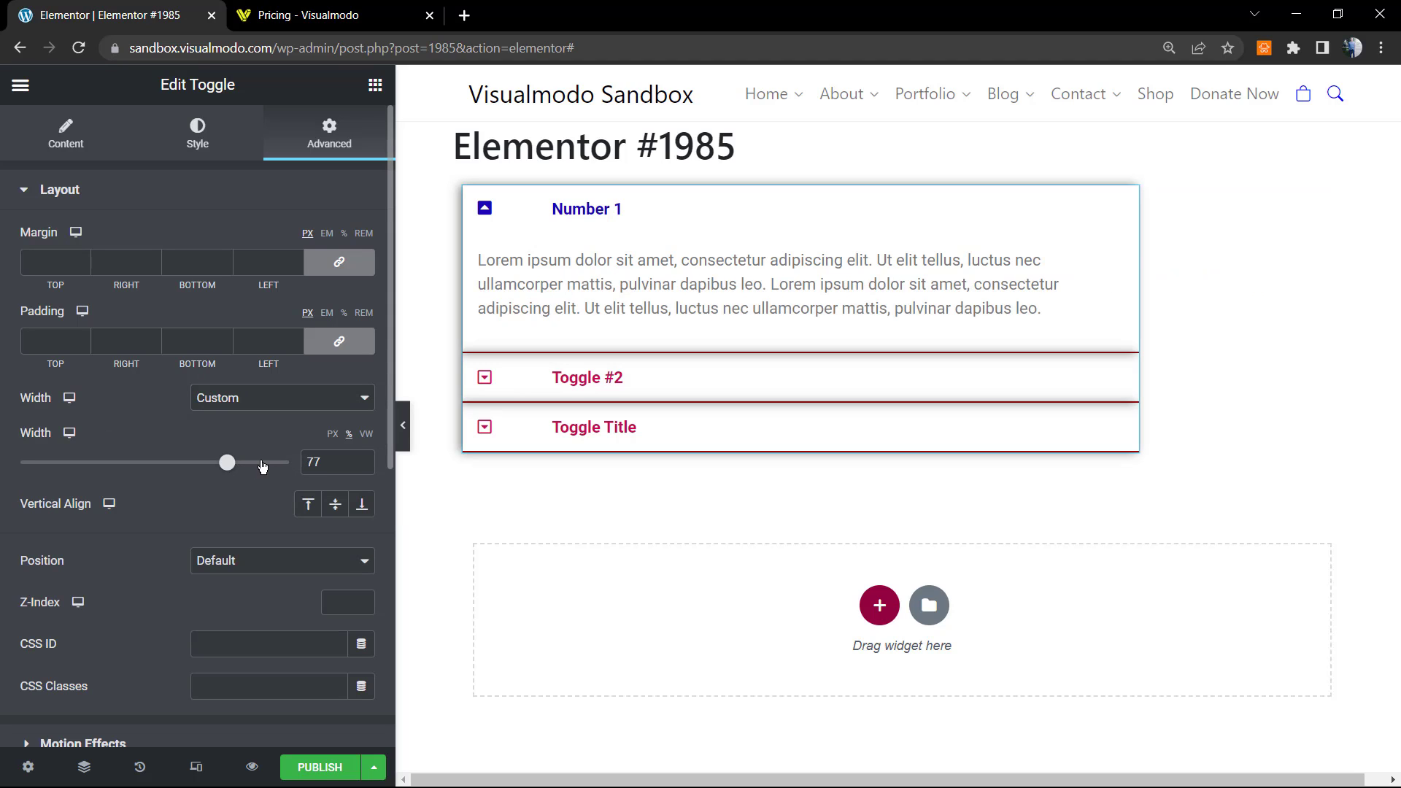
click(259, 463)
drag(277, 467, 307, 473)
click(255, 397)
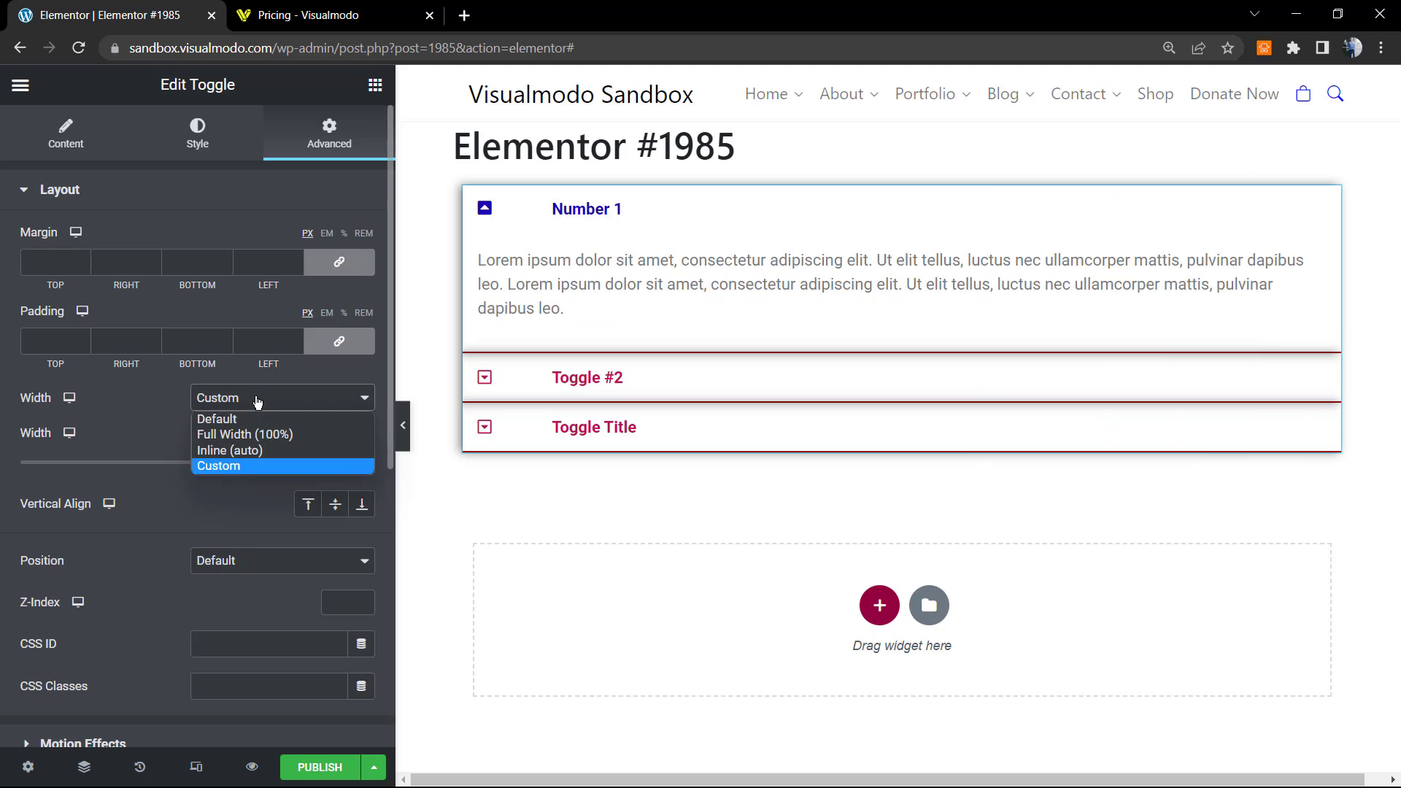
click(271, 417)
Confirm the widget position stays Default and expand the Motion Effects section.
scroll(146, 482, down, 2)
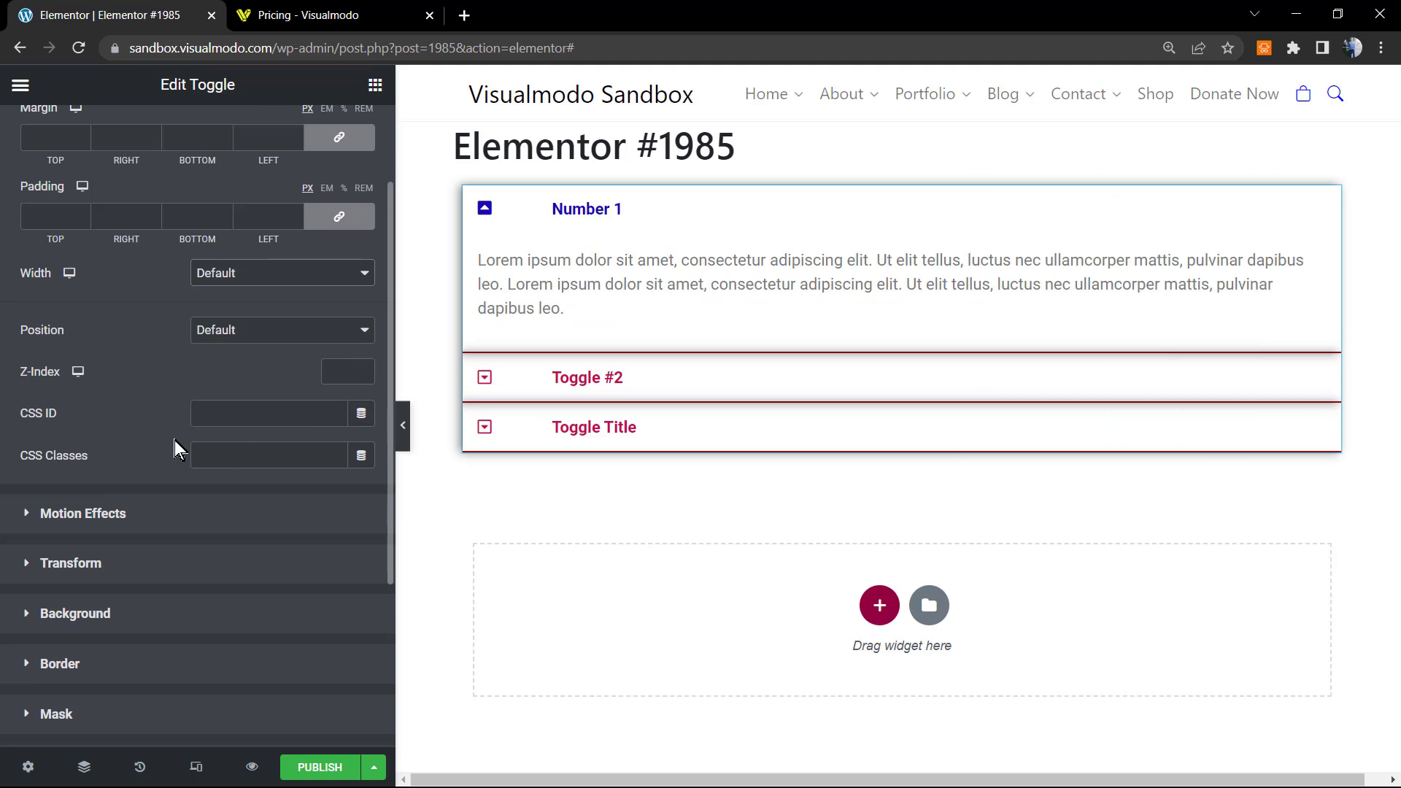
click(260, 332)
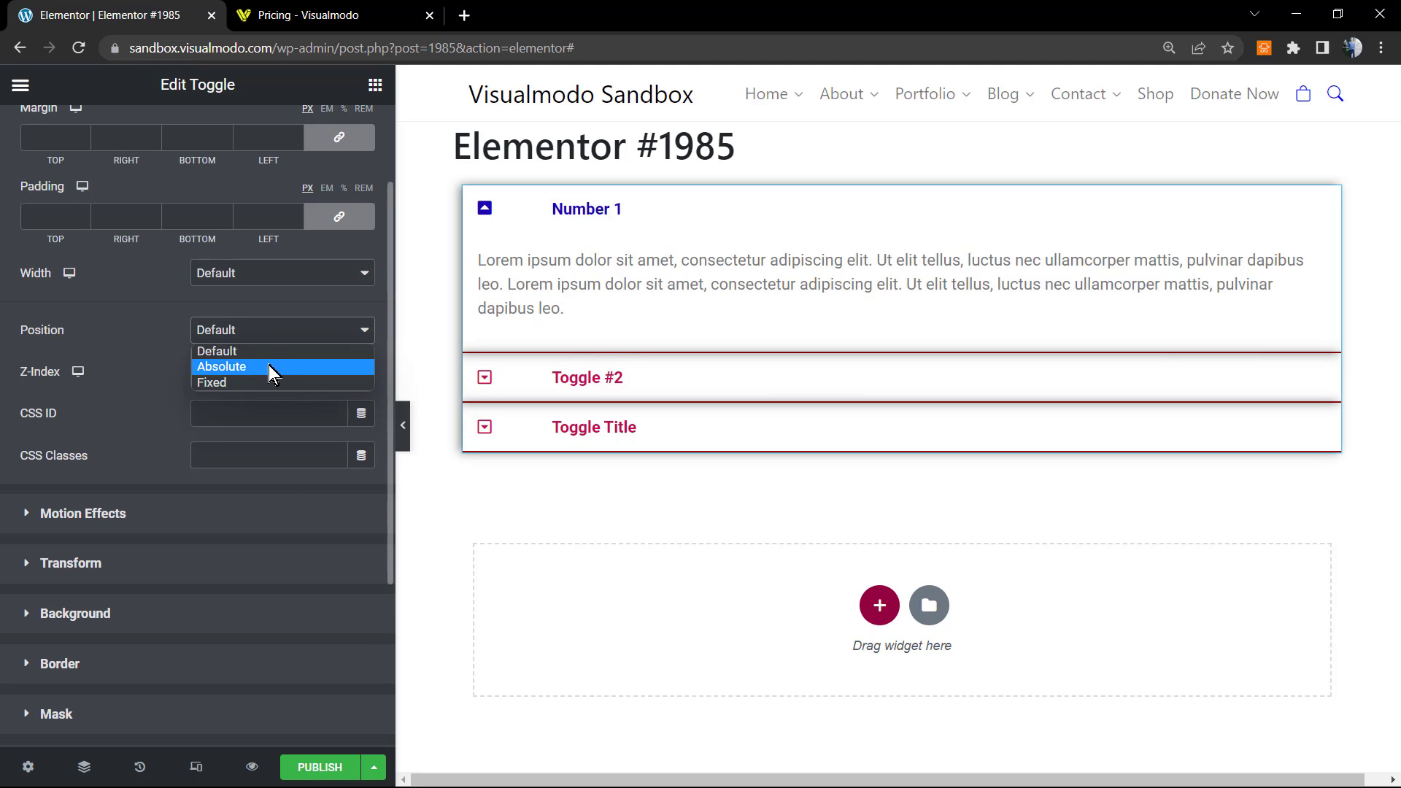
click(138, 383)
scroll(154, 387, up, 2)
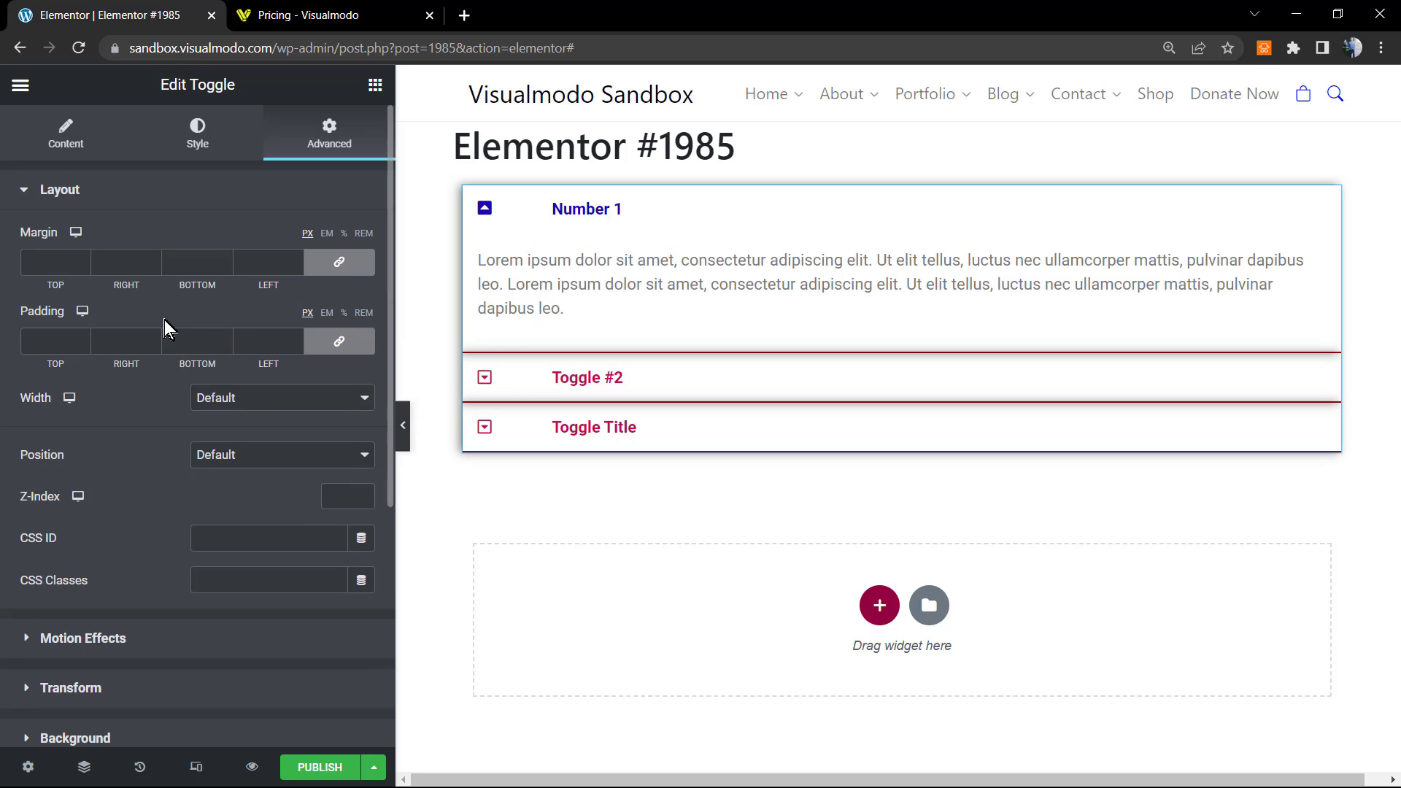
scroll(202, 335, down, 2)
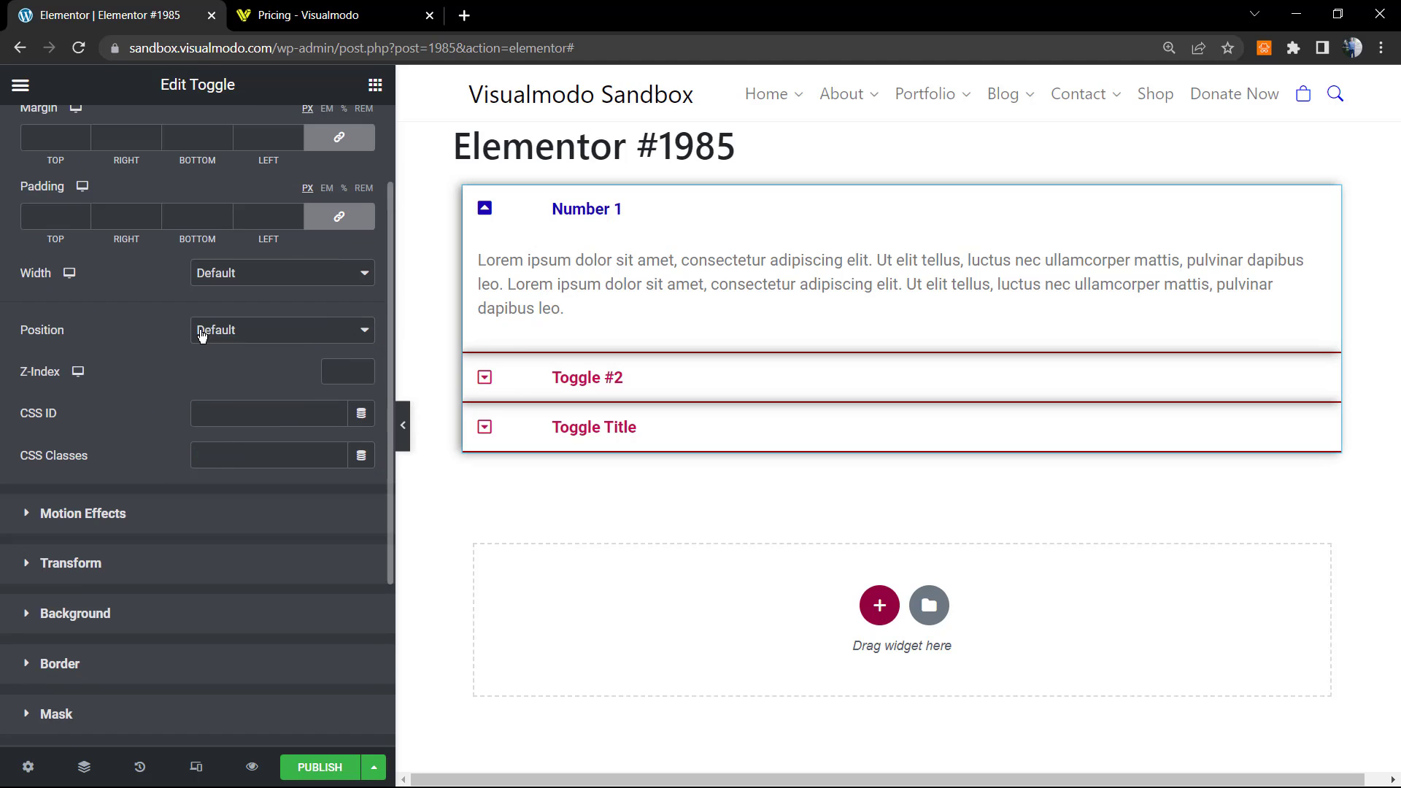
click(151, 517)
Collapse Motion Effects and briefly inspect the Transform and Background sections.
click(163, 255)
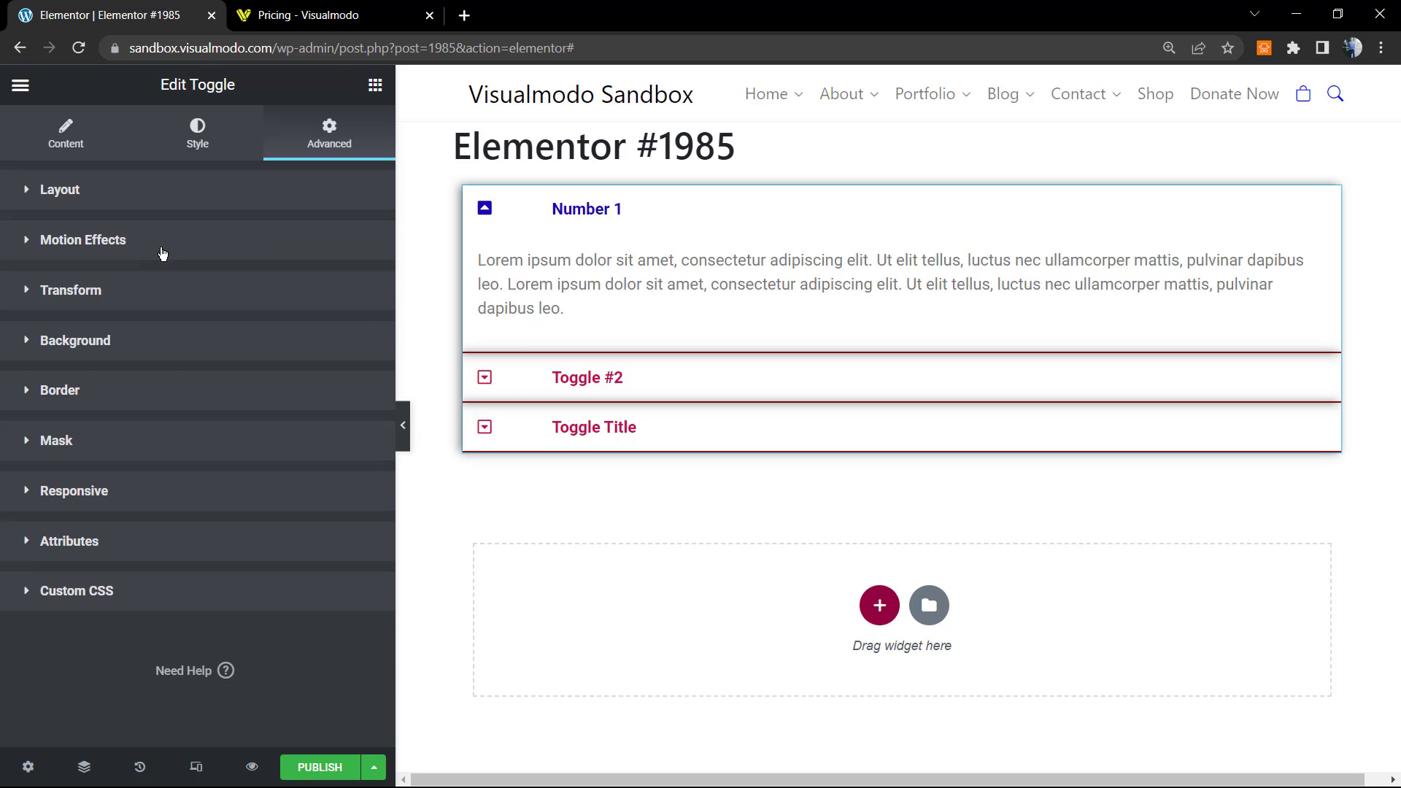
click(172, 294)
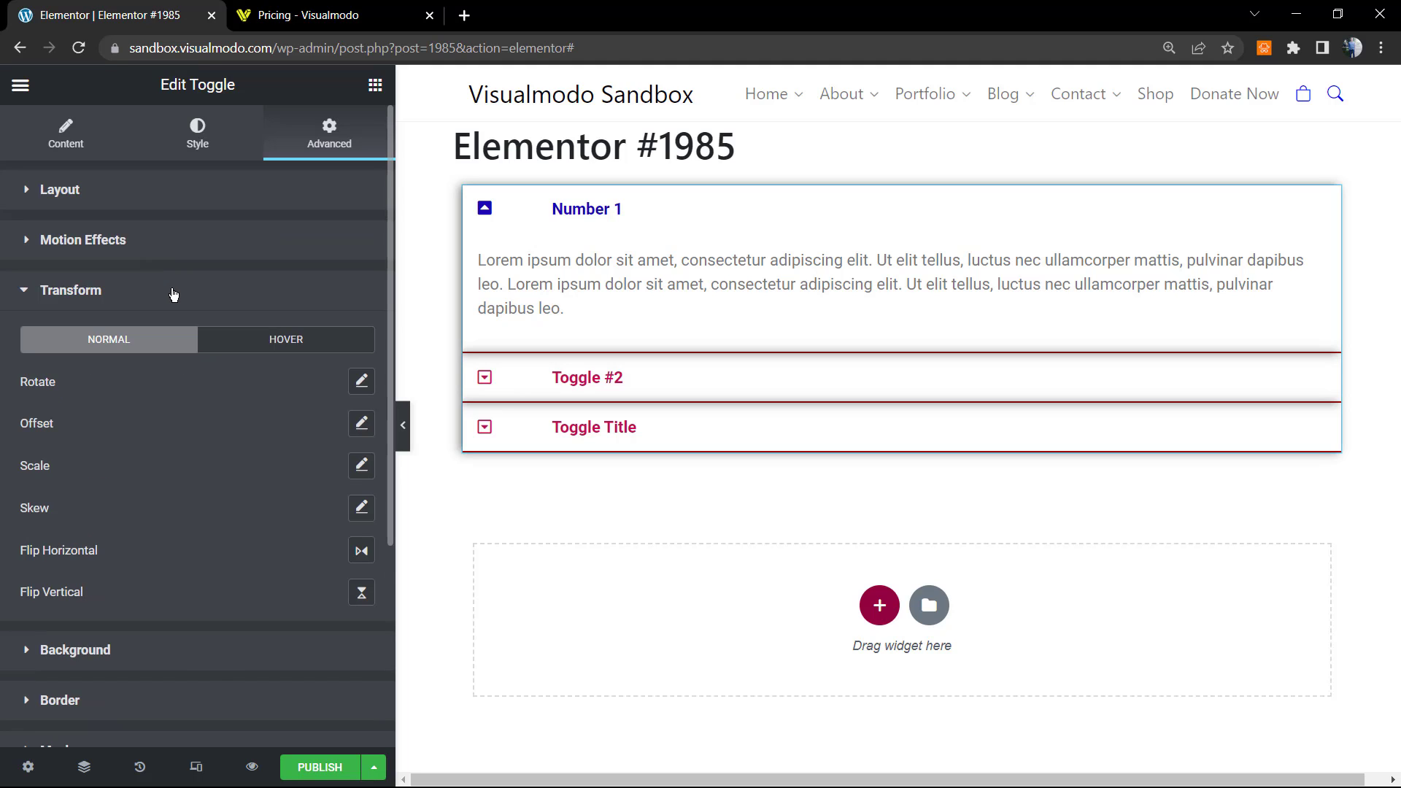
click(173, 294)
click(172, 341)
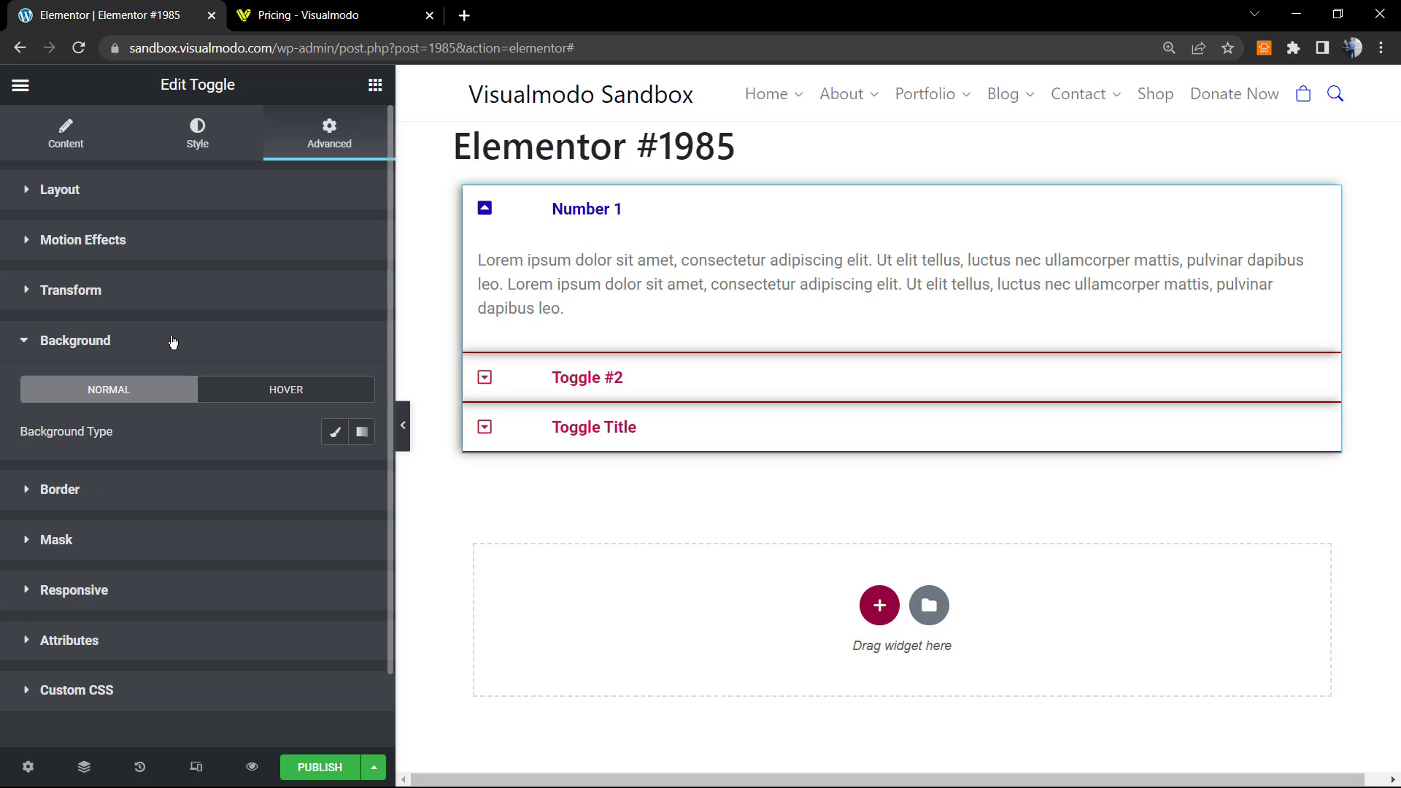
click(173, 341)
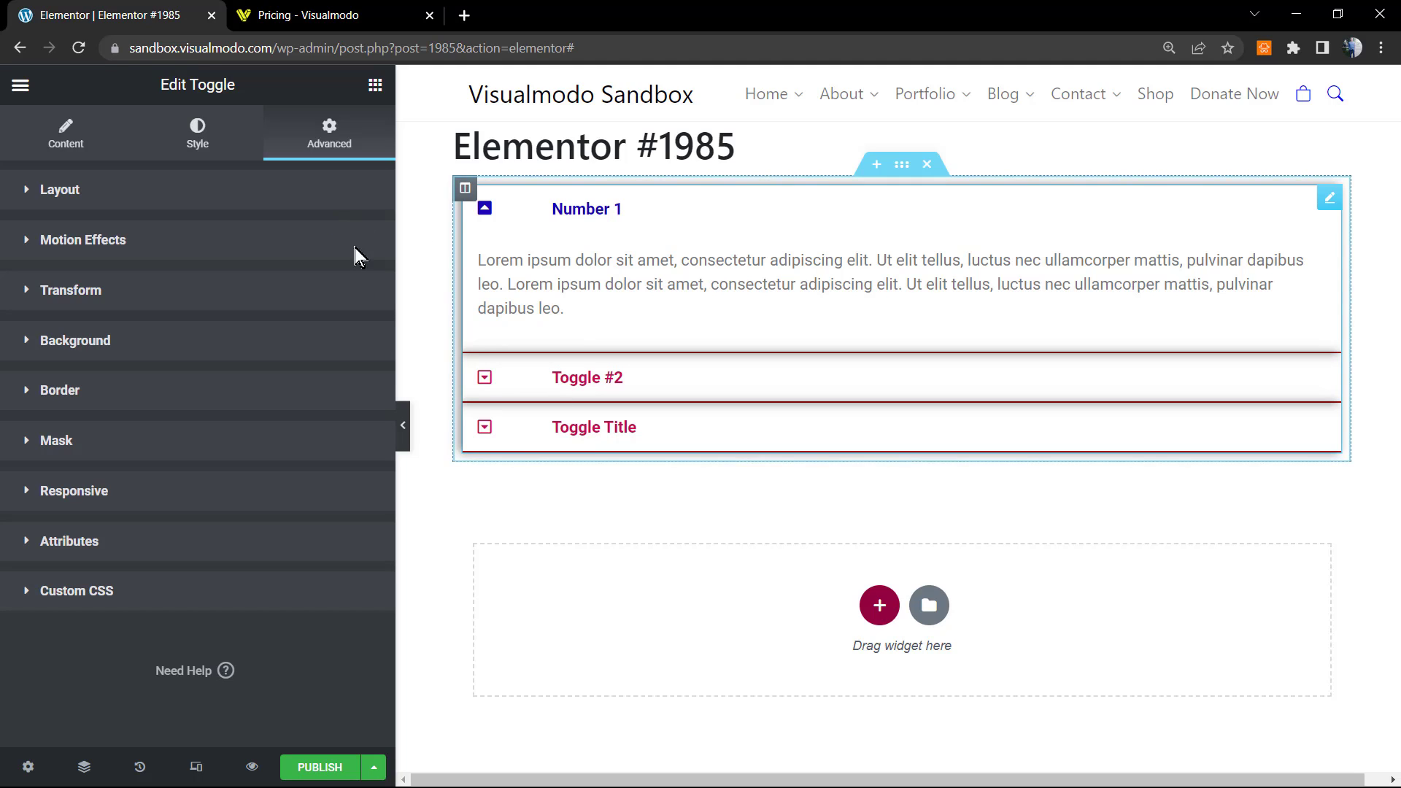
Return to the toggle's Content settings listing Number 1, Toggle #2 and Toggle Title.
click(65, 135)
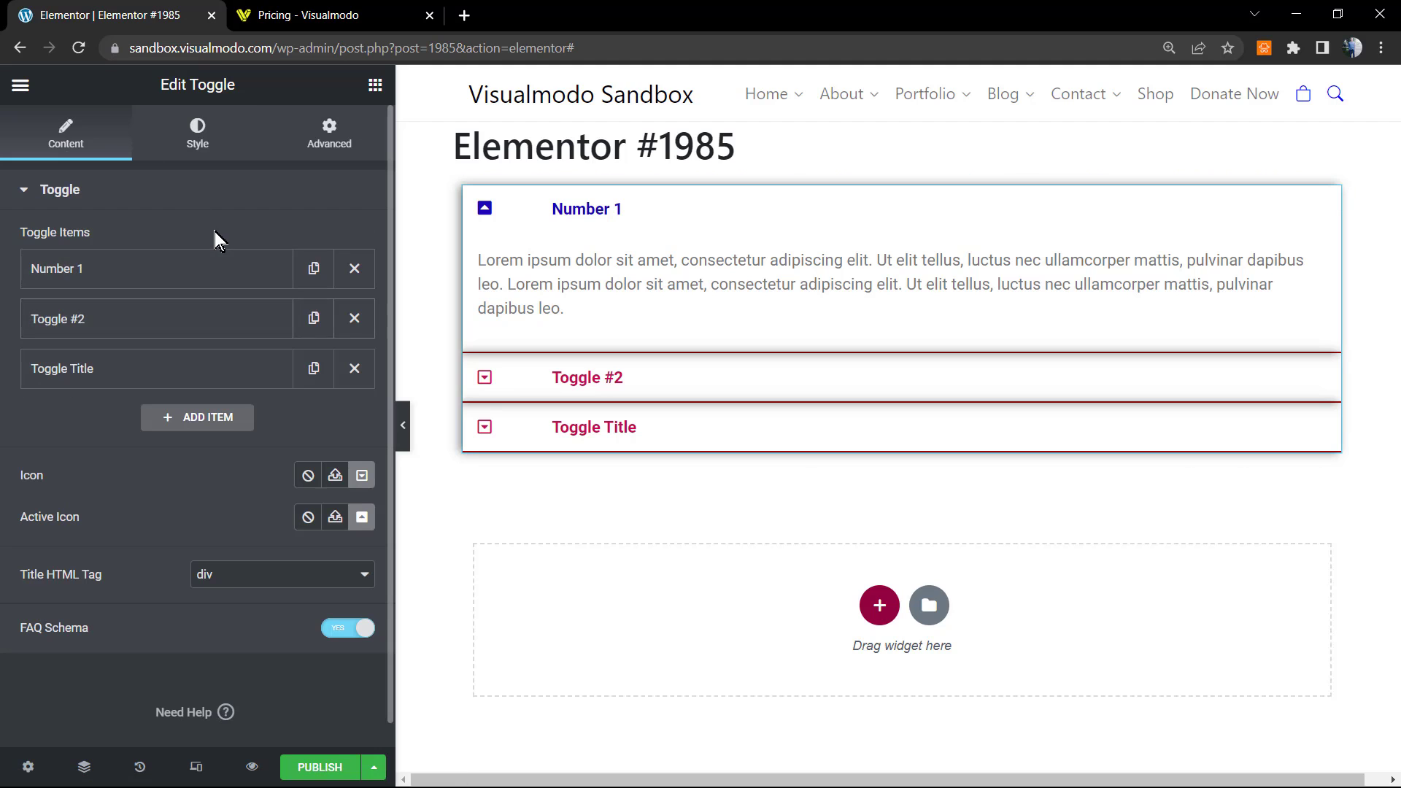
ctrl+scroll(212, 242, up, 1)
ctrl+scroll(213, 242, down, 1)
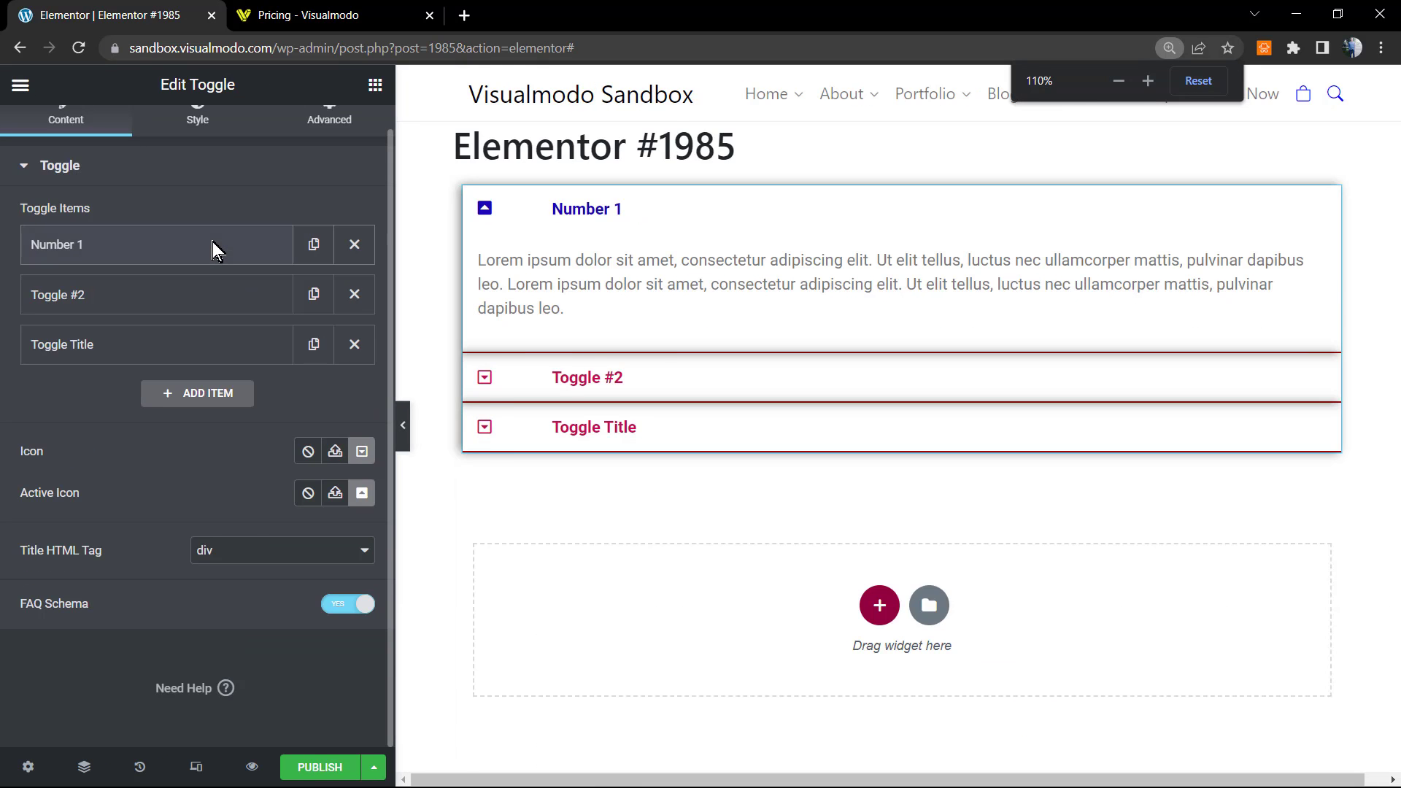
ctrl+scroll(212, 243, up, 1)
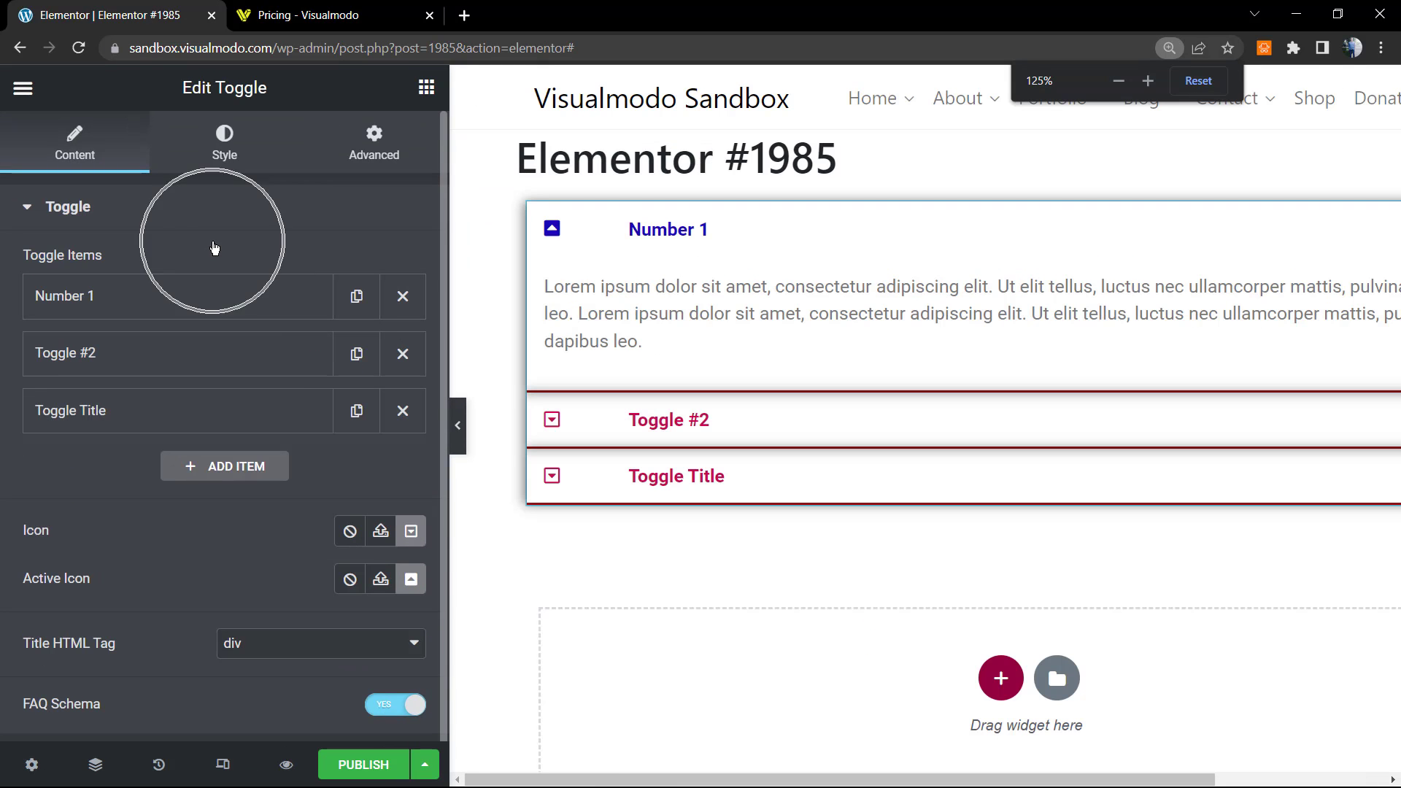
Go to the Pricing - Visualmodo page, open its Blog, and scroll through the articles.
click(330, 9)
mouse_move(957, 121)
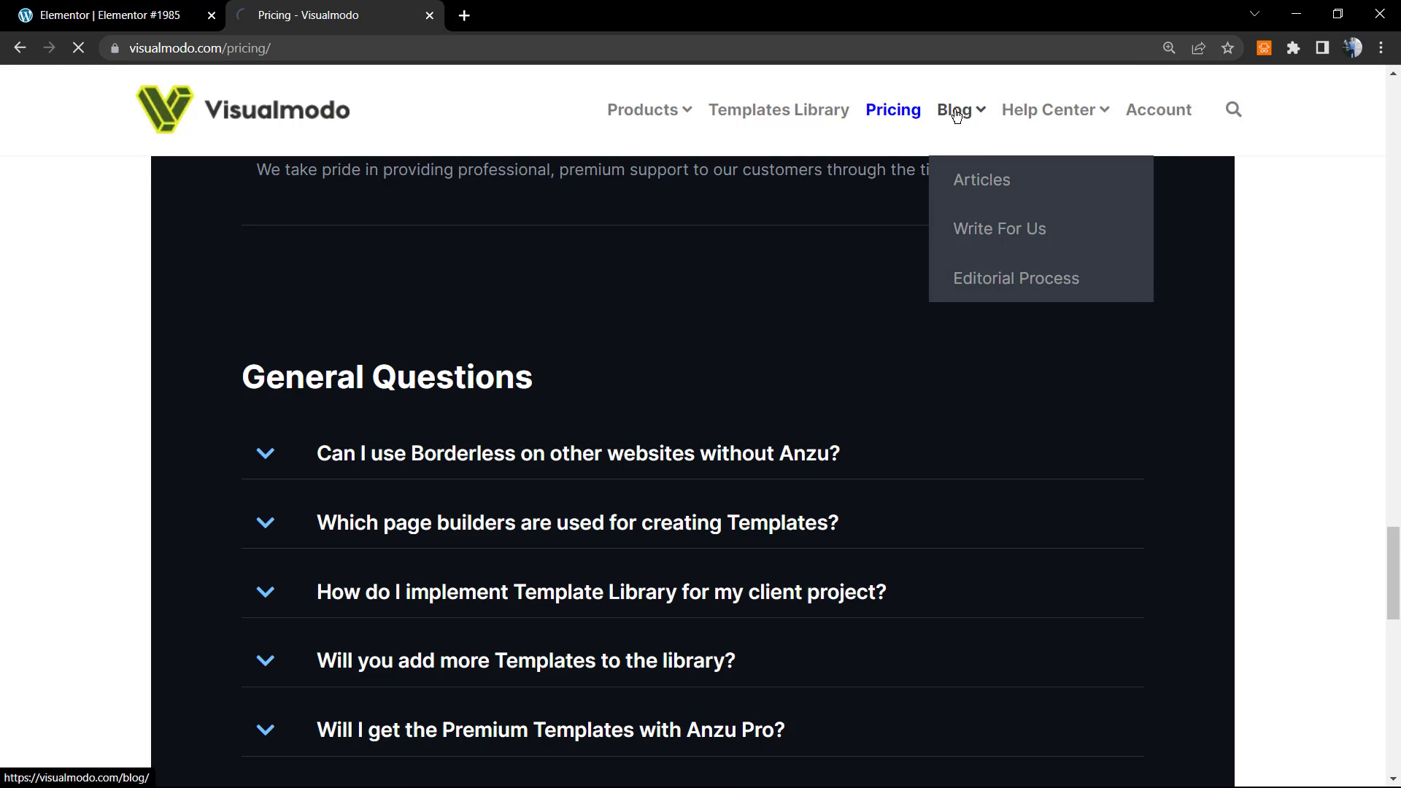
click(957, 115)
scroll(299, 523, down, 3)
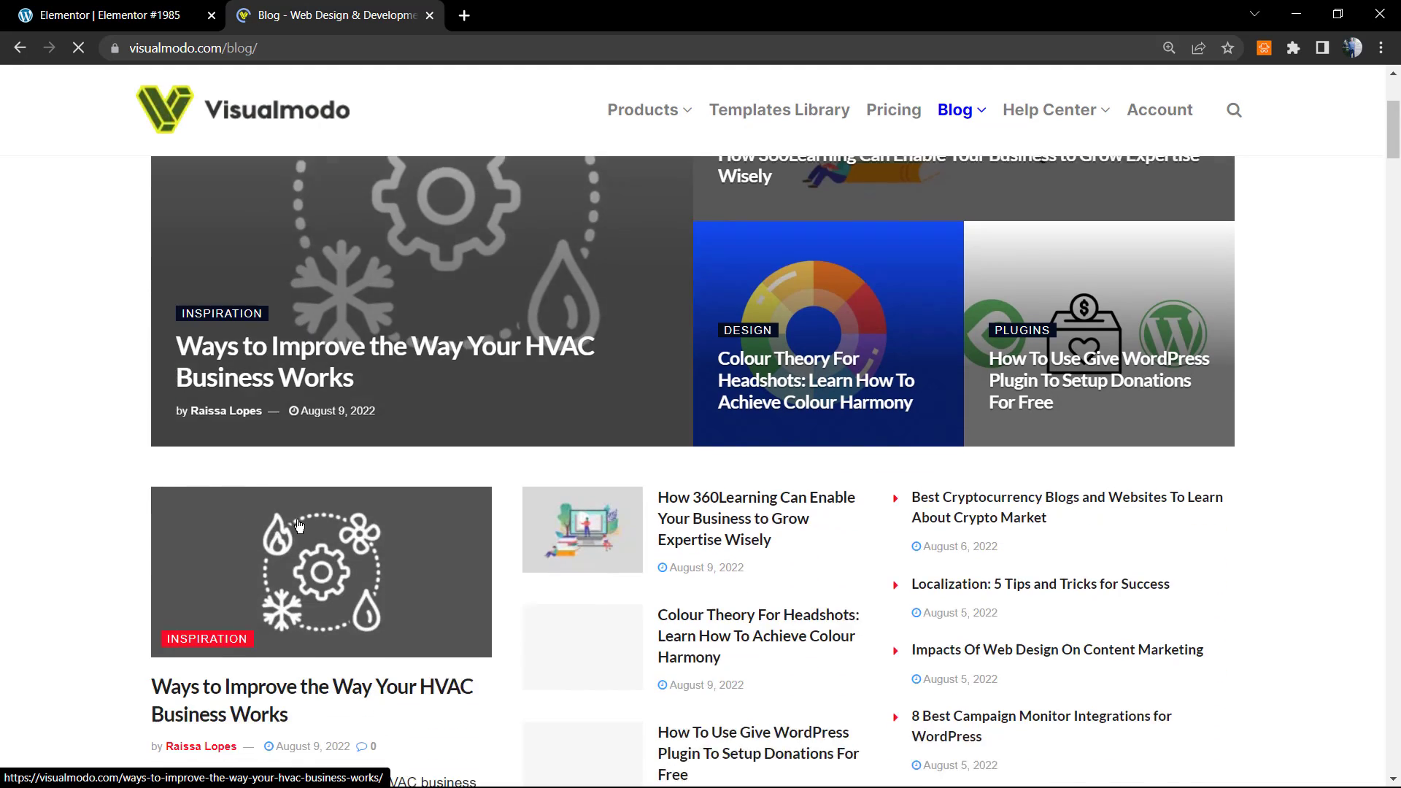
scroll(299, 524, down, 10)
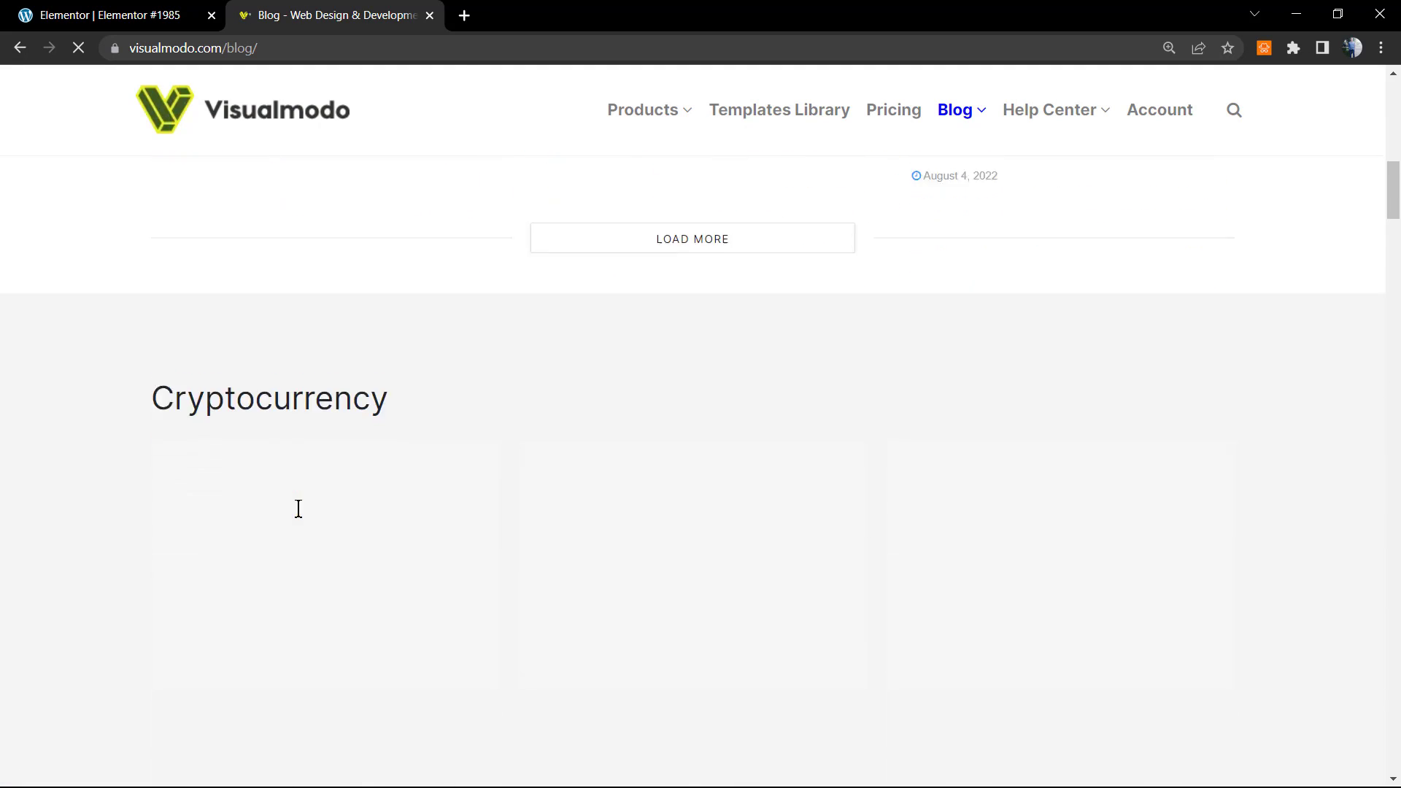
scroll(299, 509, down, 10)
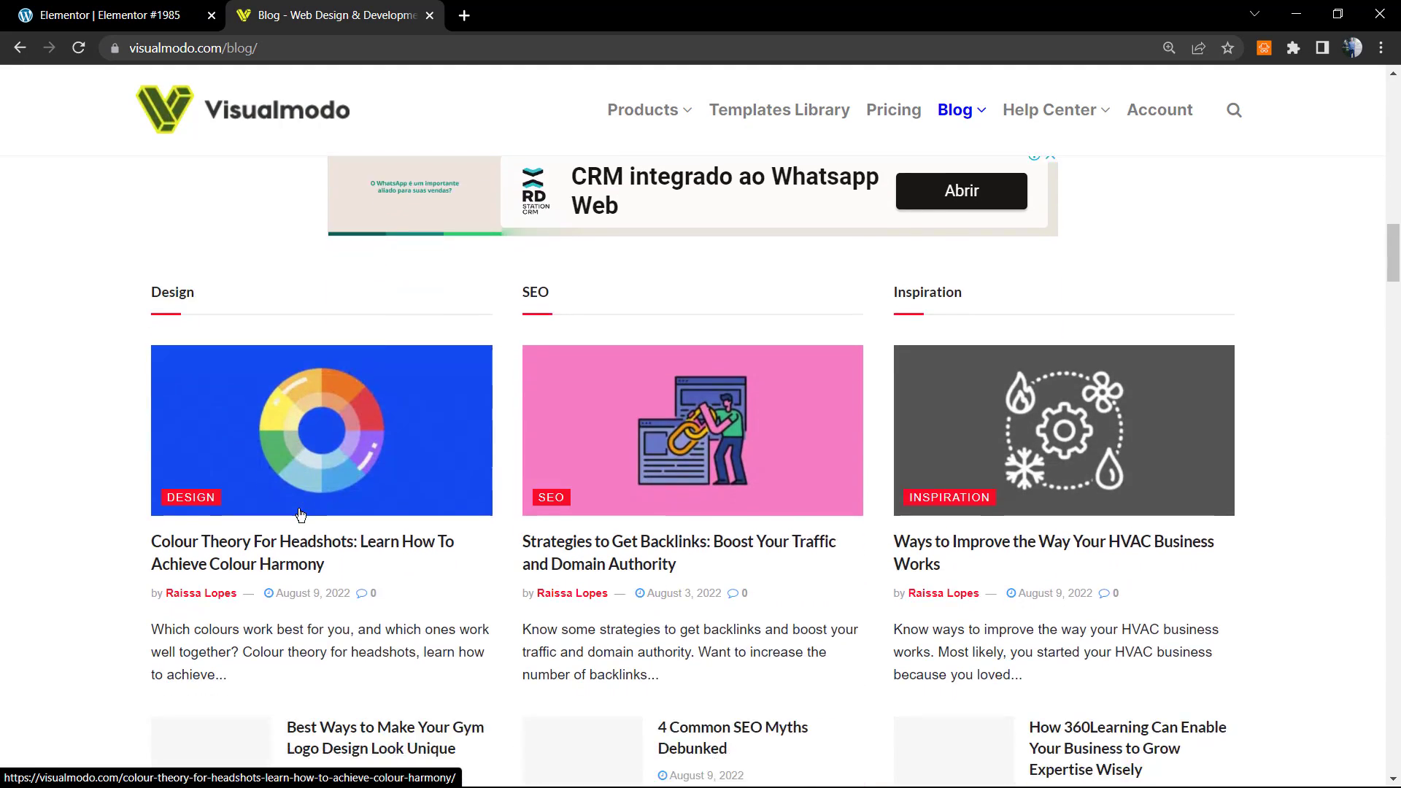
scroll(301, 515, down, 5)
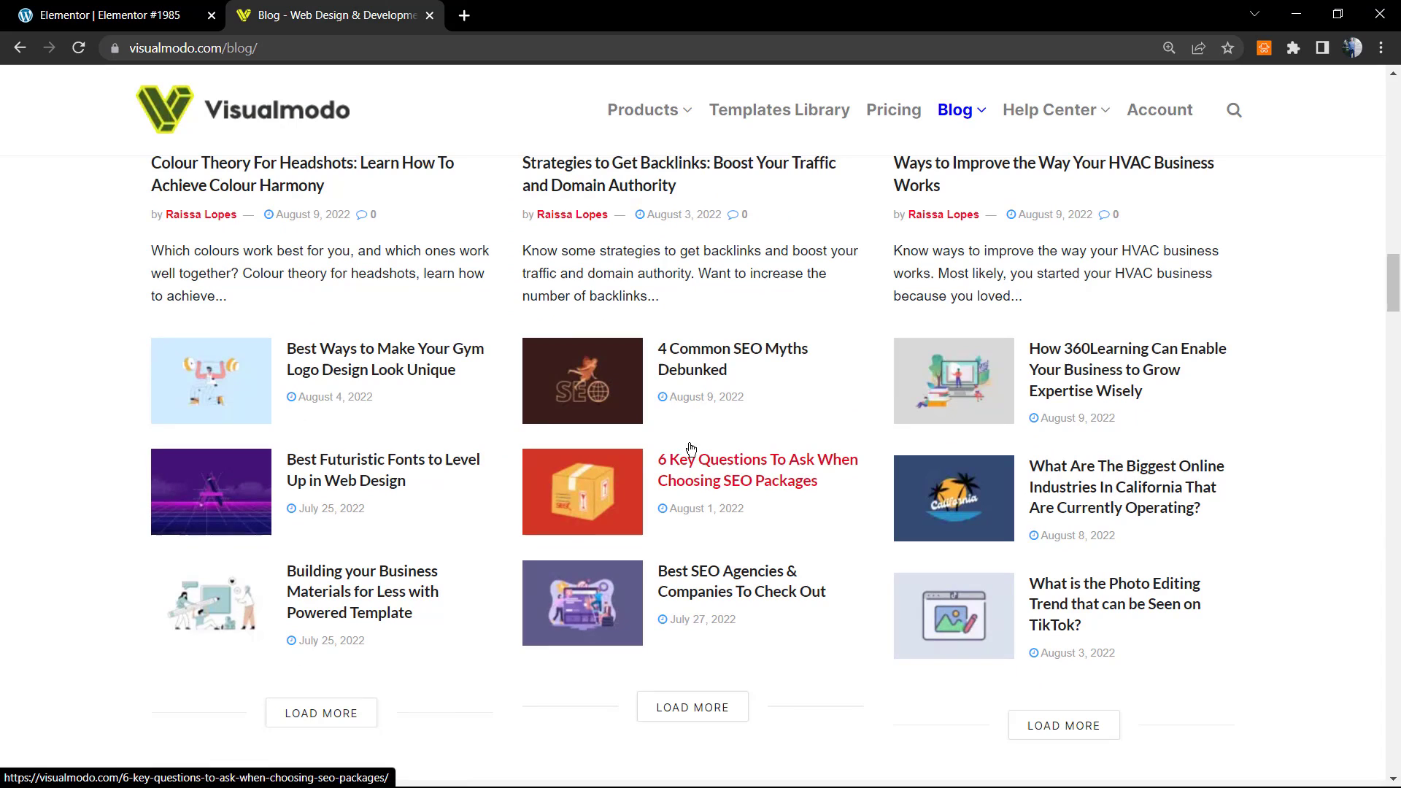
mouse_move(634, 113)
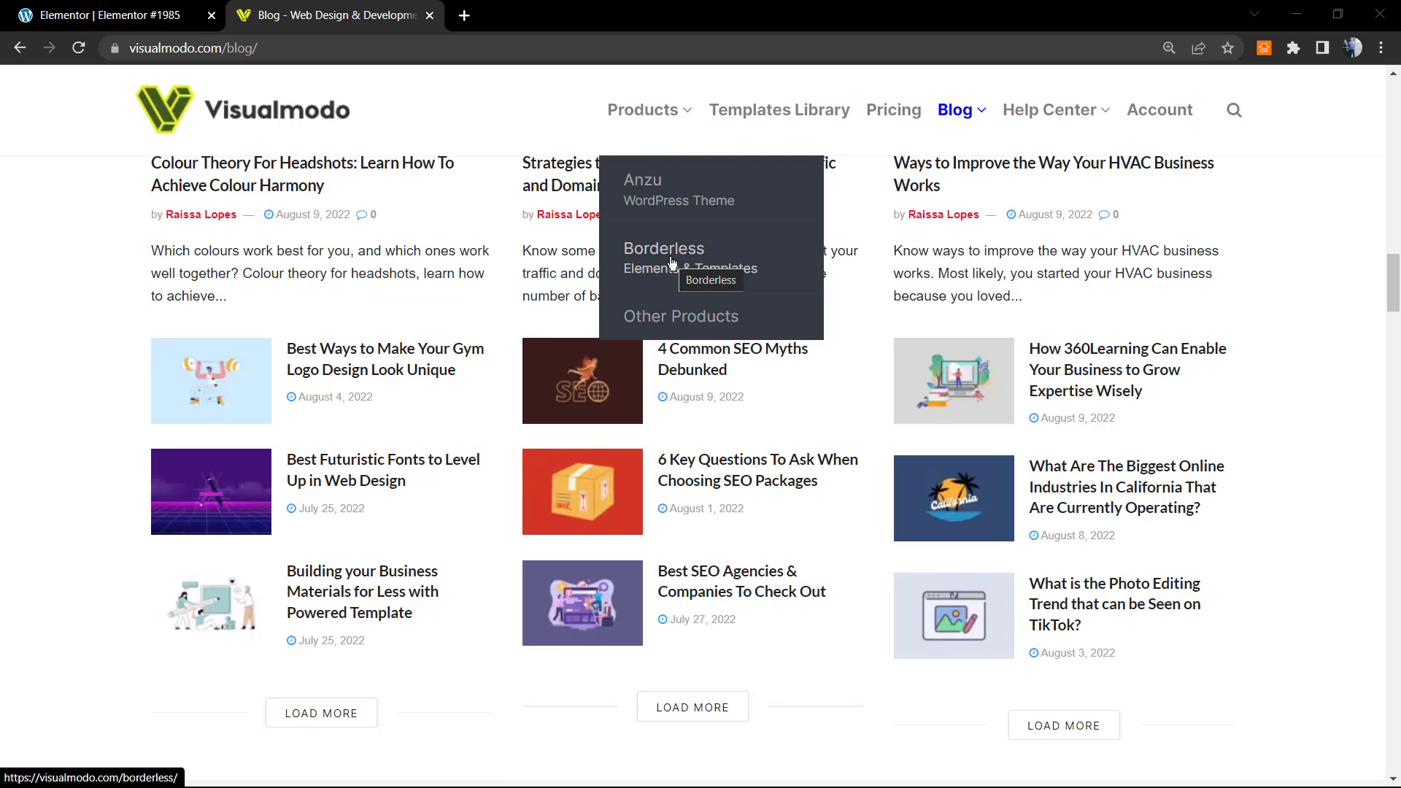
Open Visualmodo's Templates Library and browse templates such as Floristry, Wedding and Pizza.
click(741, 116)
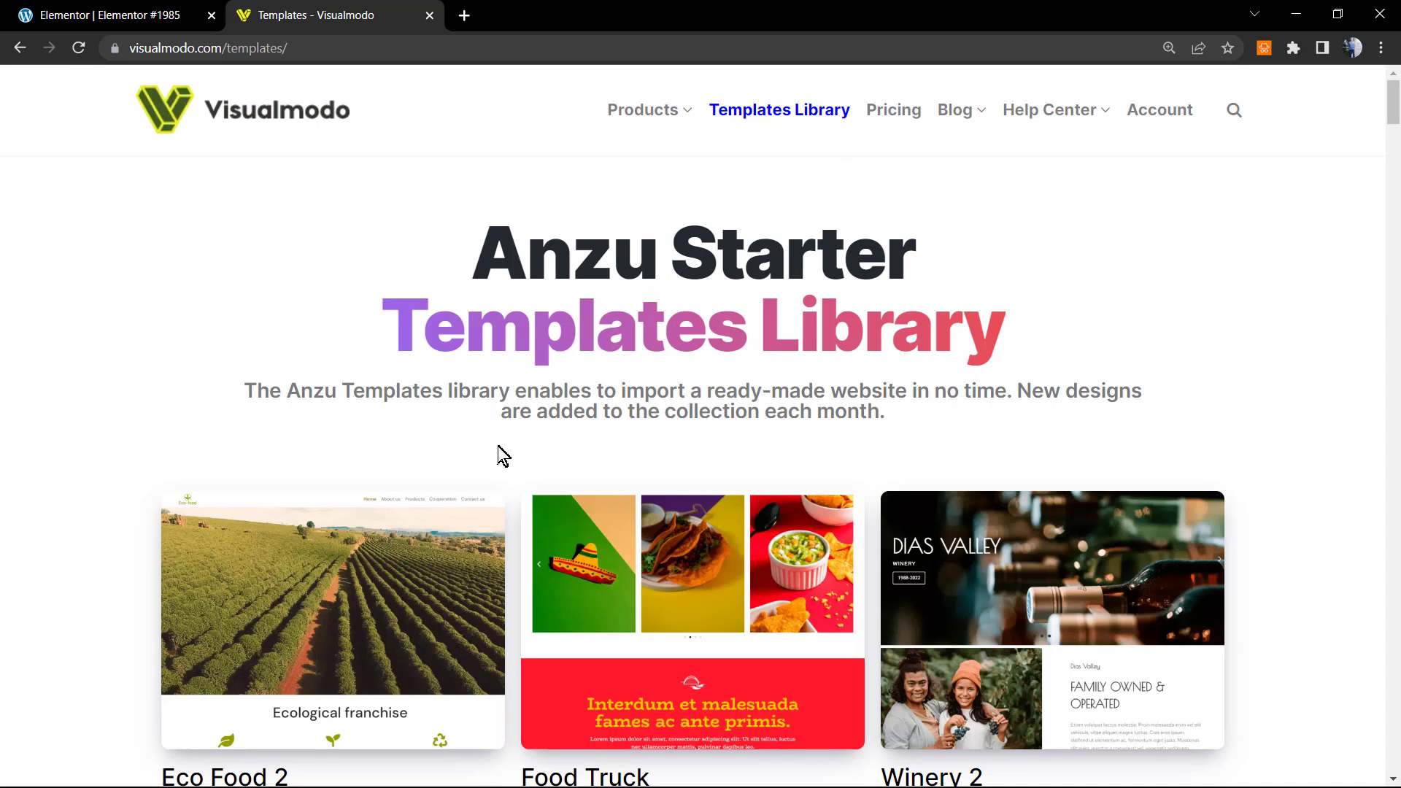
scroll(498, 446, down, 5)
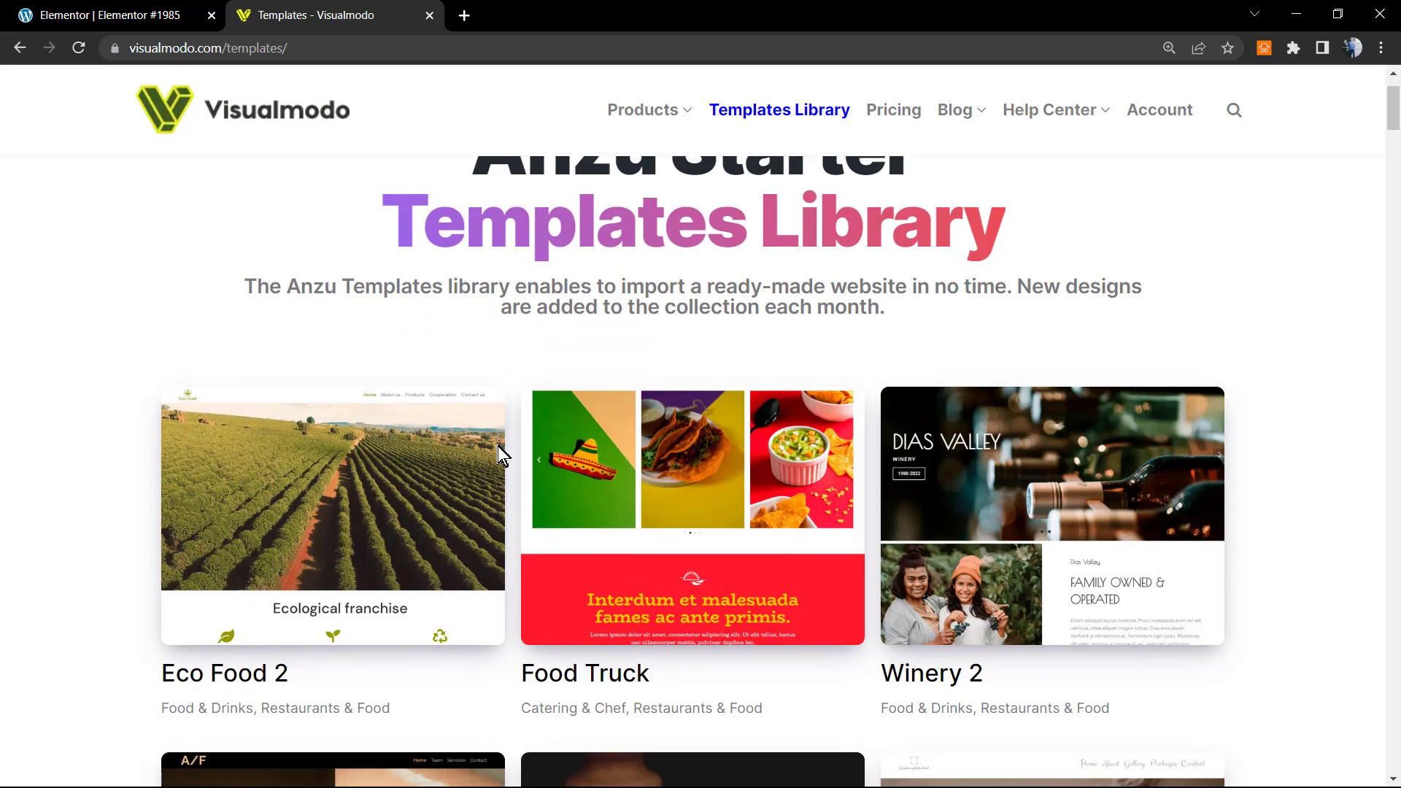
scroll(499, 452, down, 8)
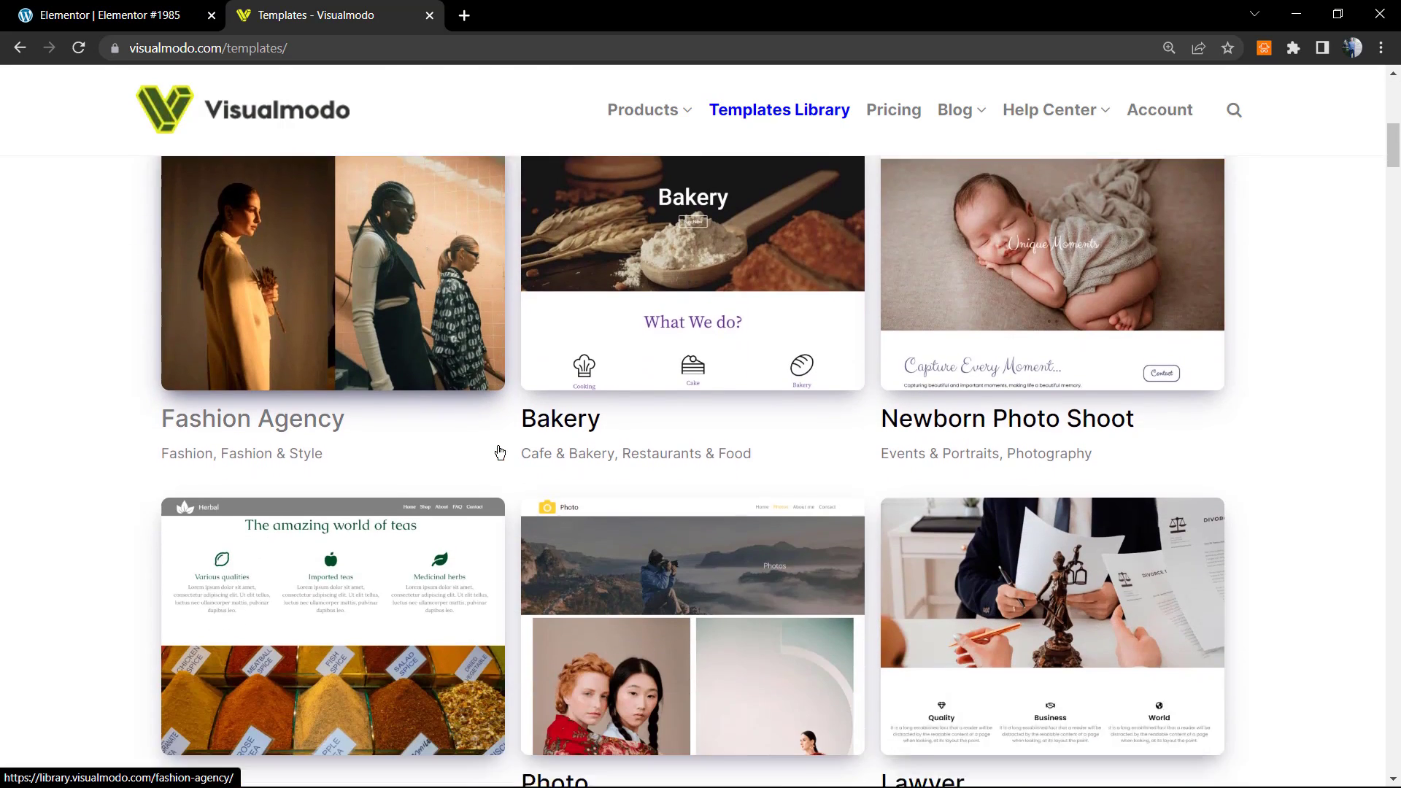
scroll(500, 452, down, 10)
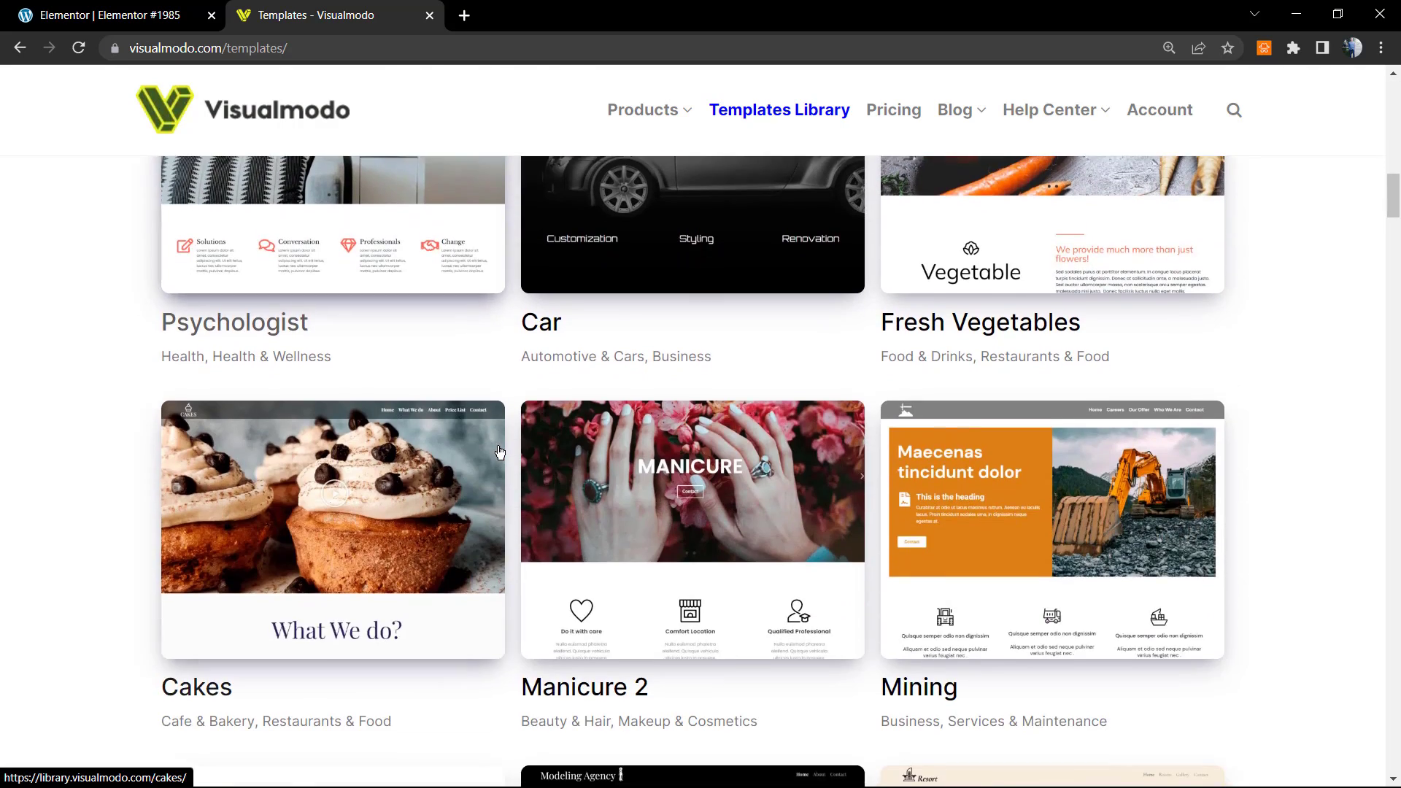
scroll(498, 446, down, 8)
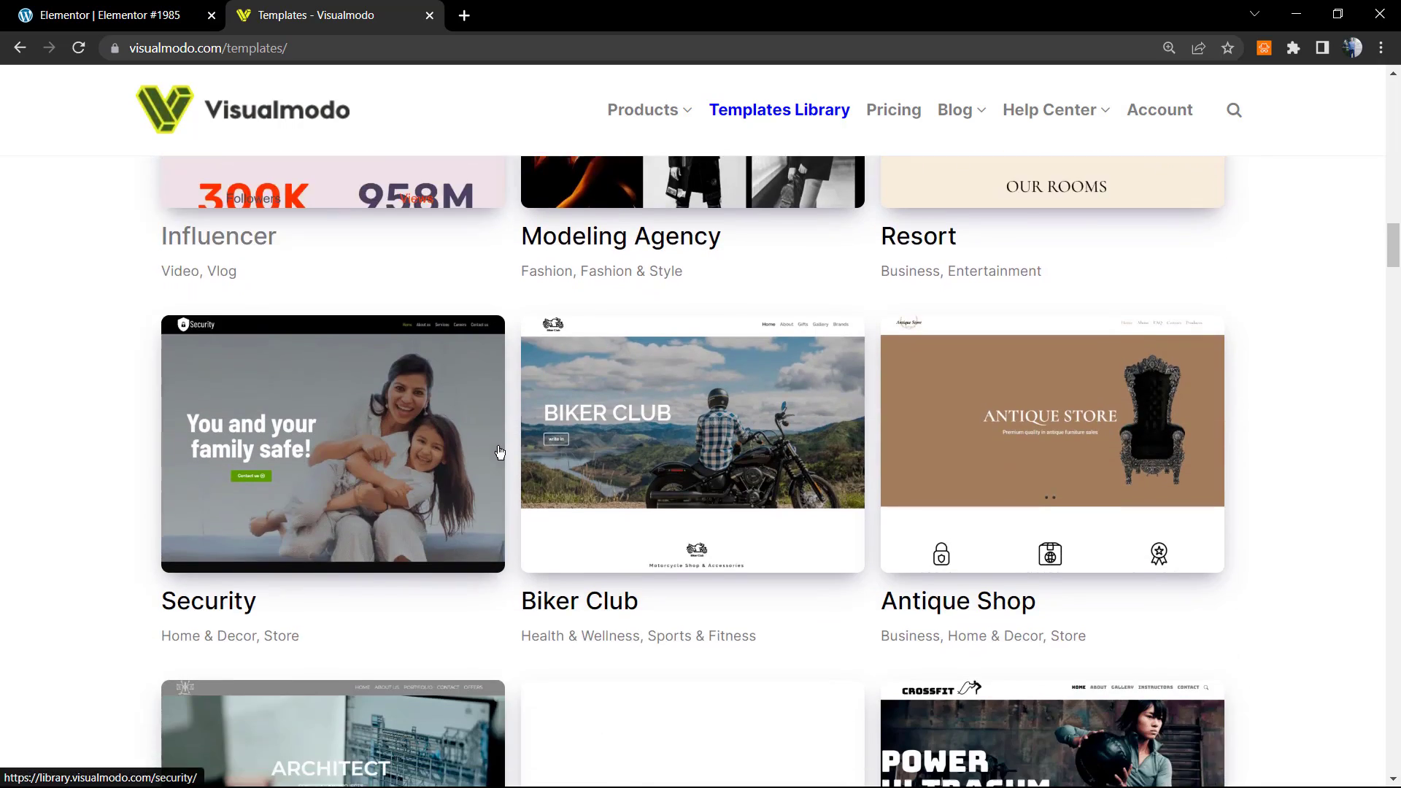
scroll(500, 453, down, 10)
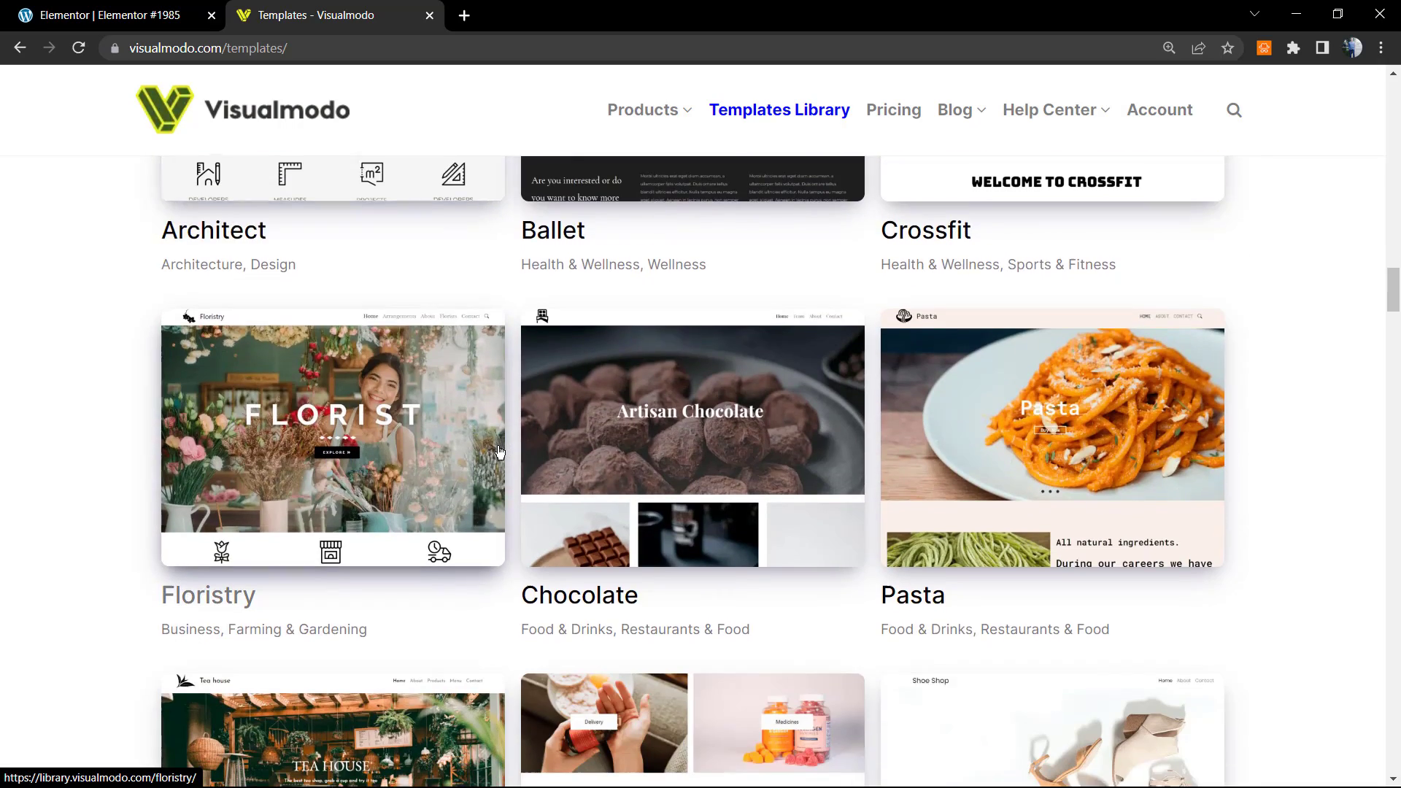
scroll(500, 452, down, 8)
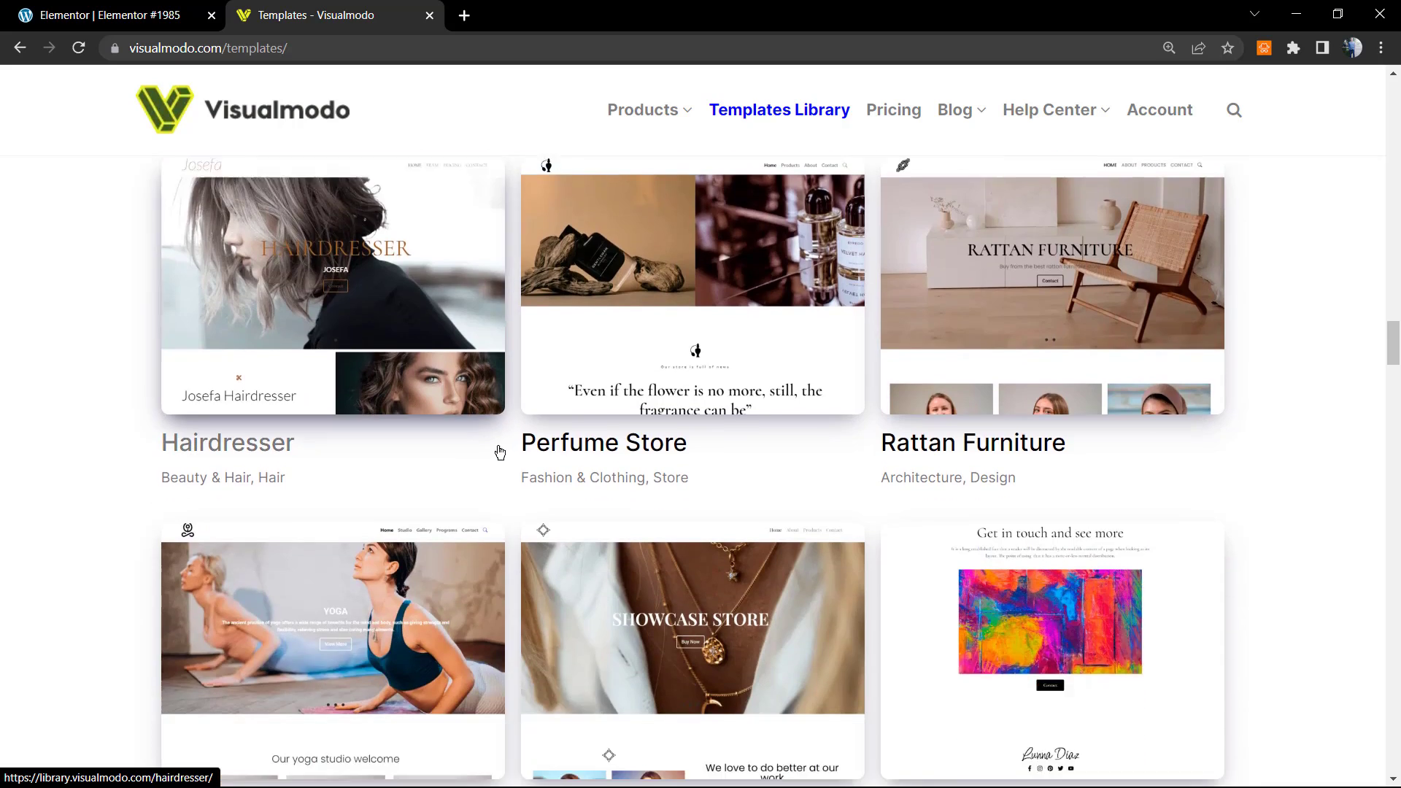
scroll(499, 452, down, 8)
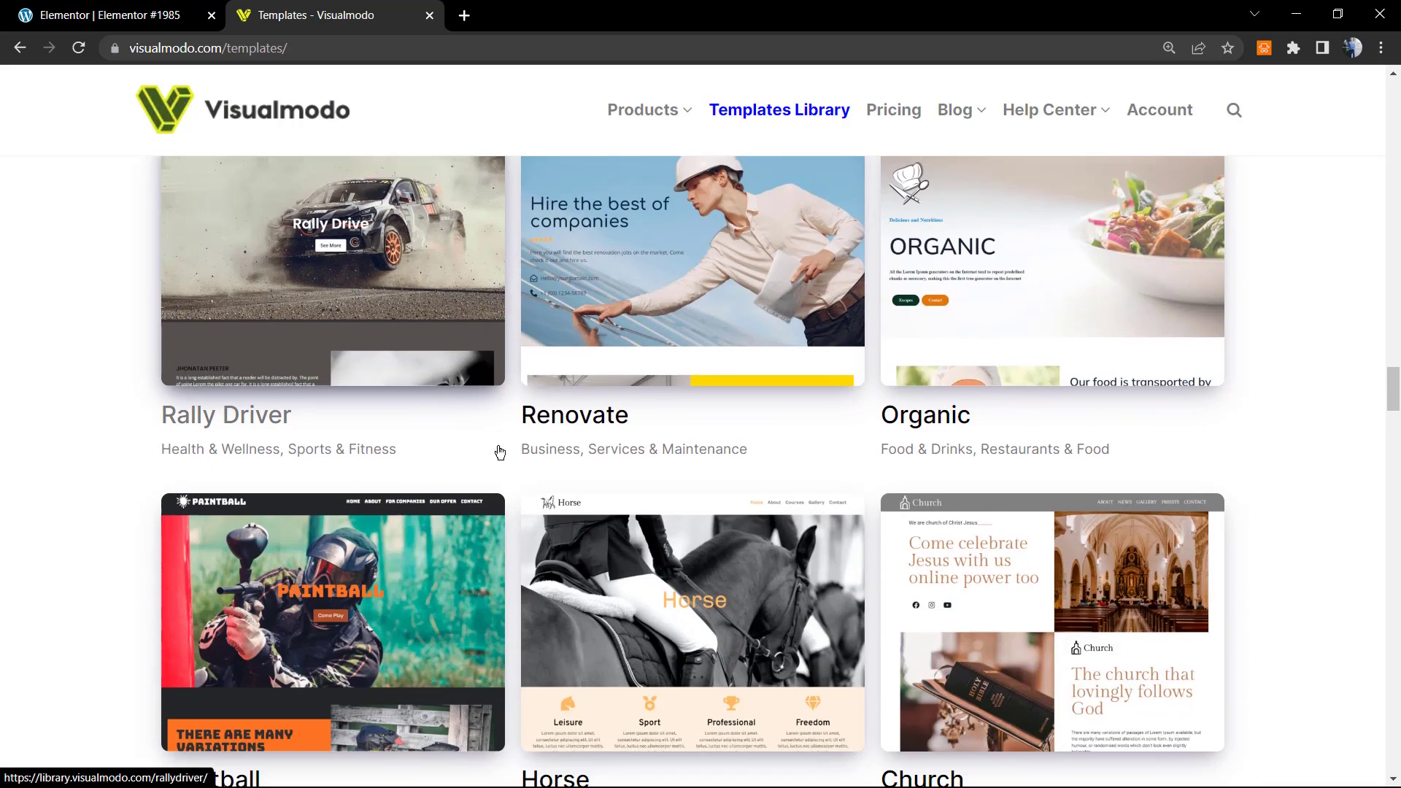
scroll(499, 451, down, 10)
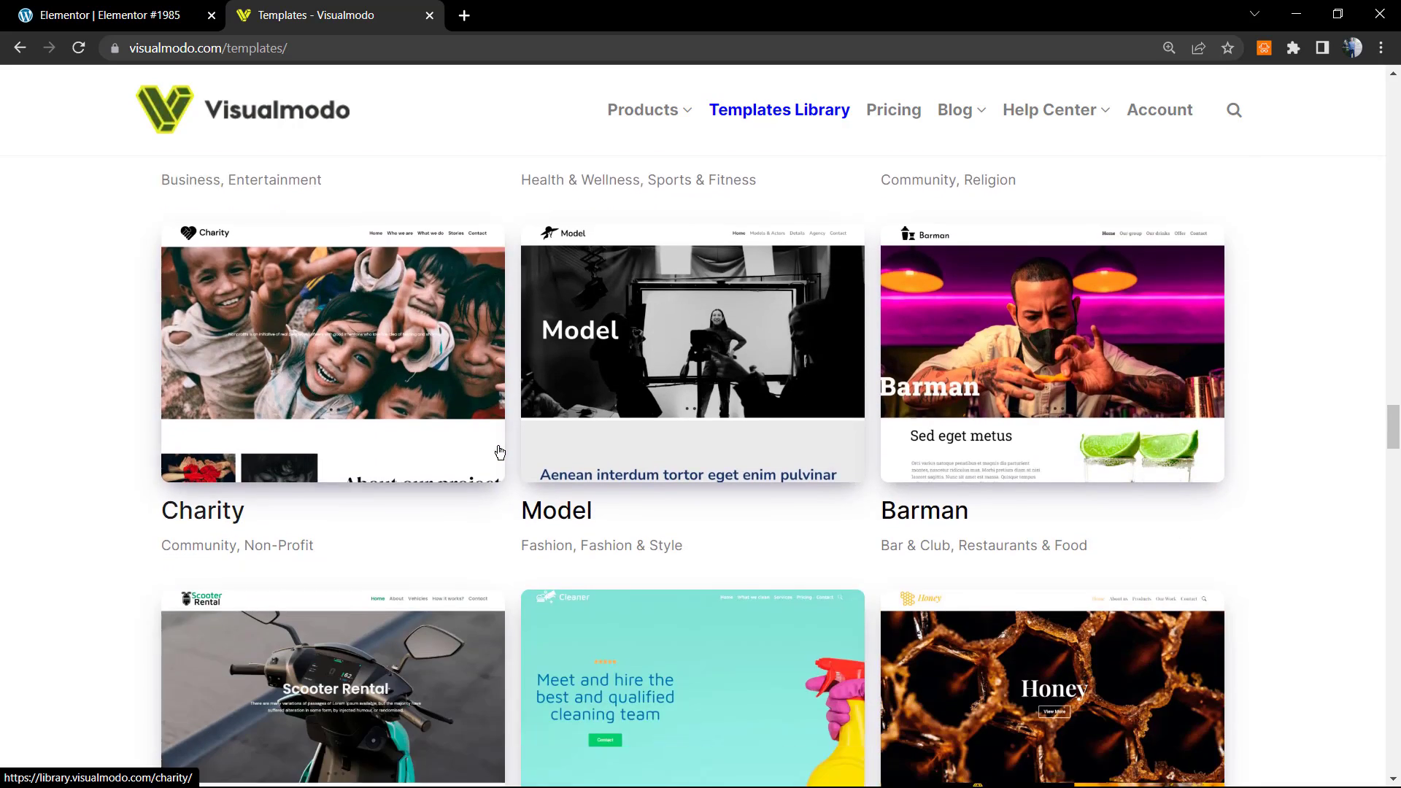
scroll(499, 451, down, 13)
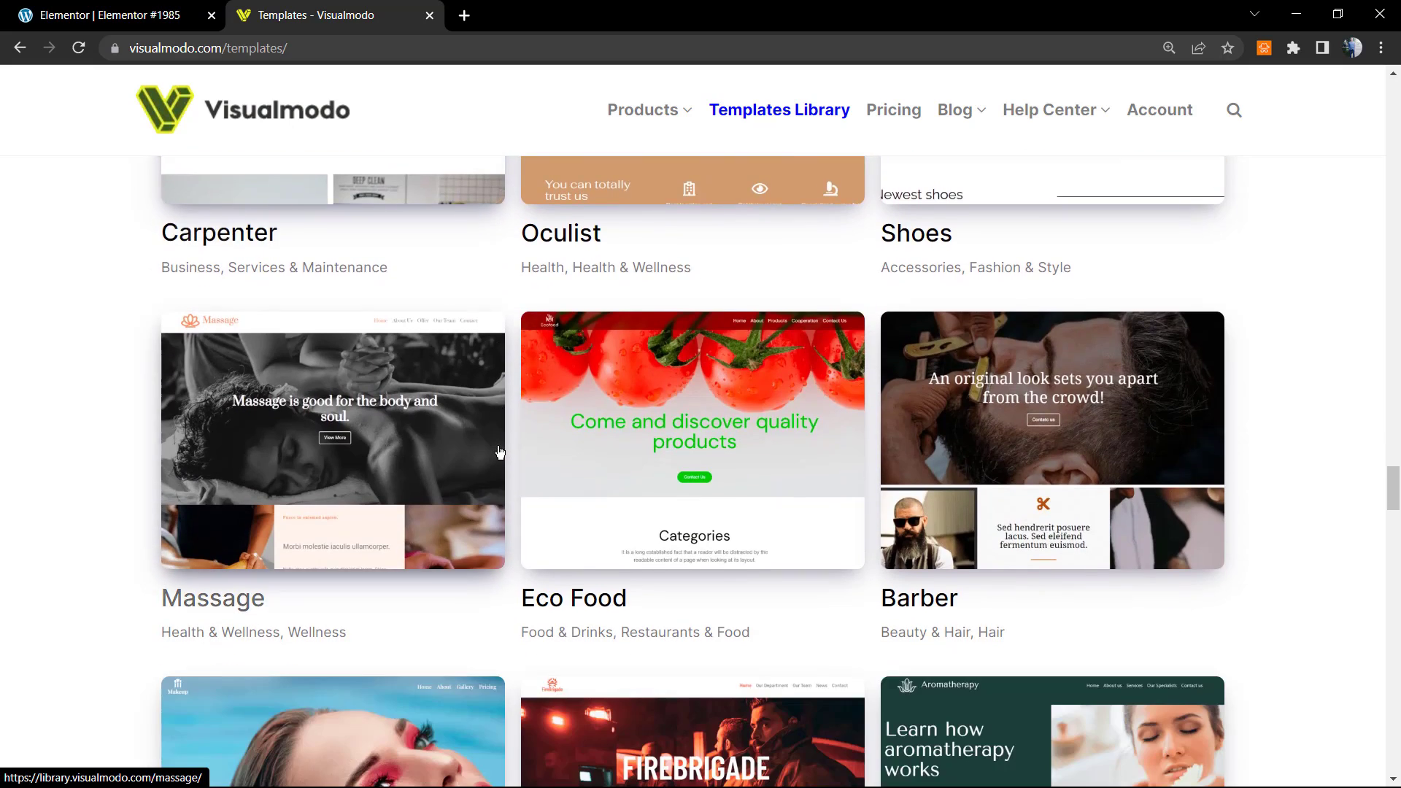
scroll(499, 453, down, 8)
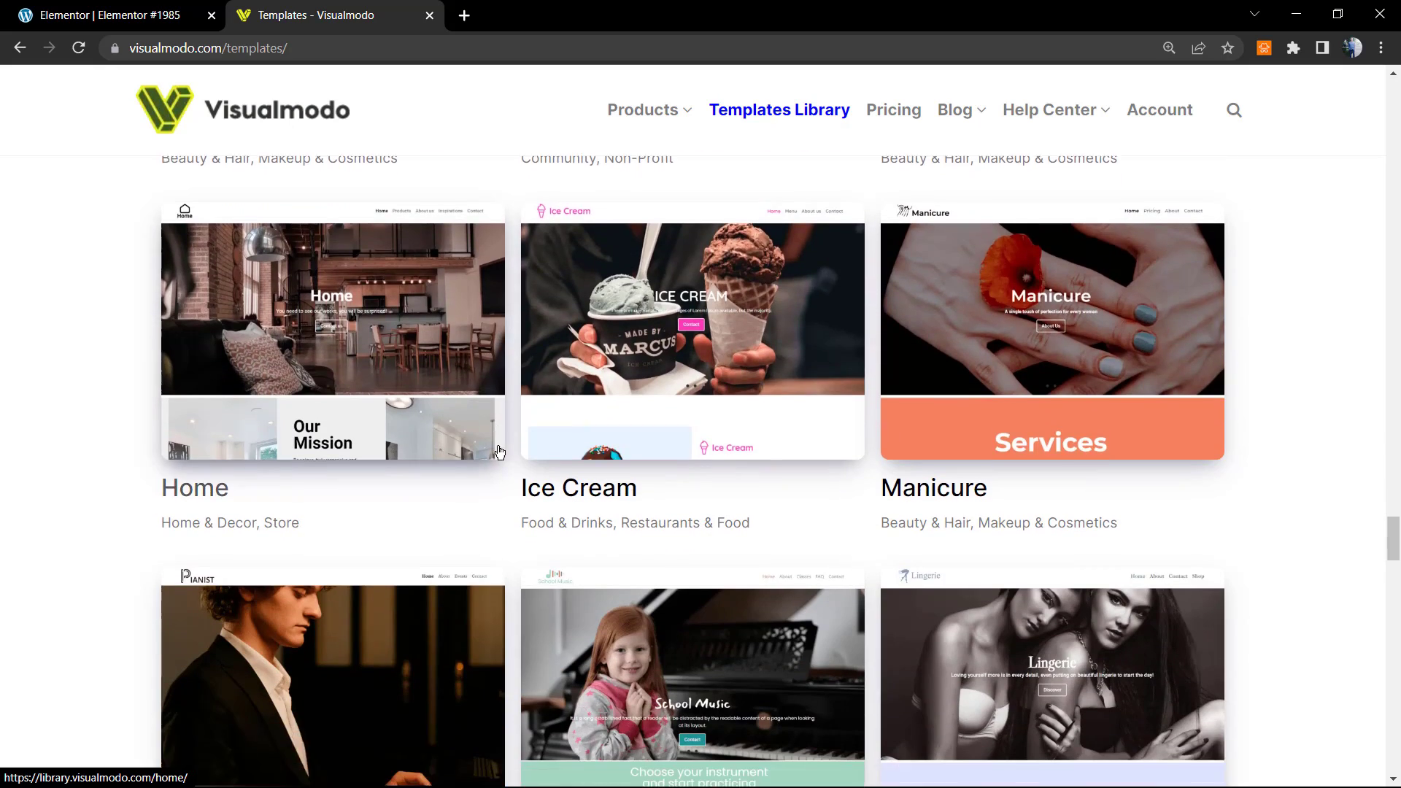
scroll(482, 408, down, 9)
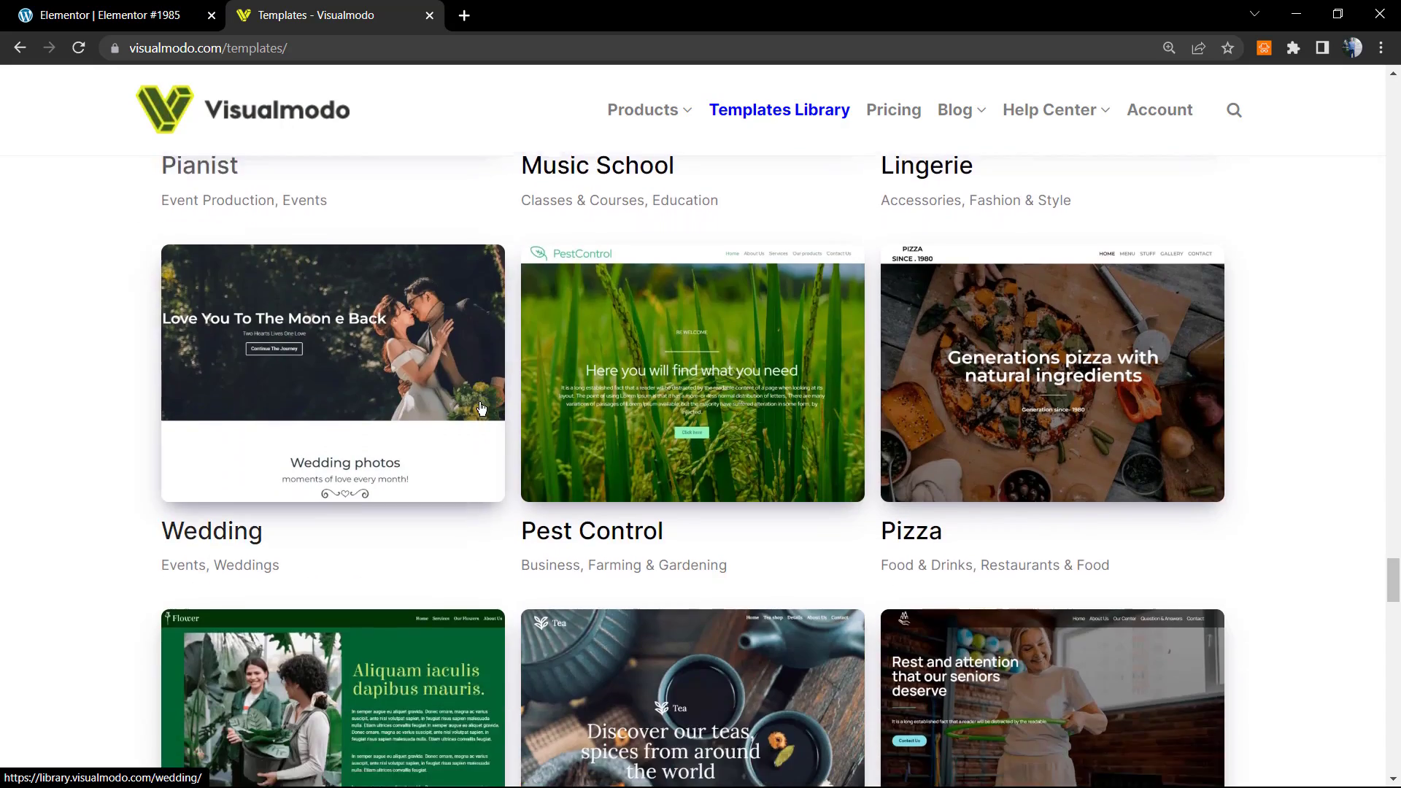
scroll(490, 304, down, 2)
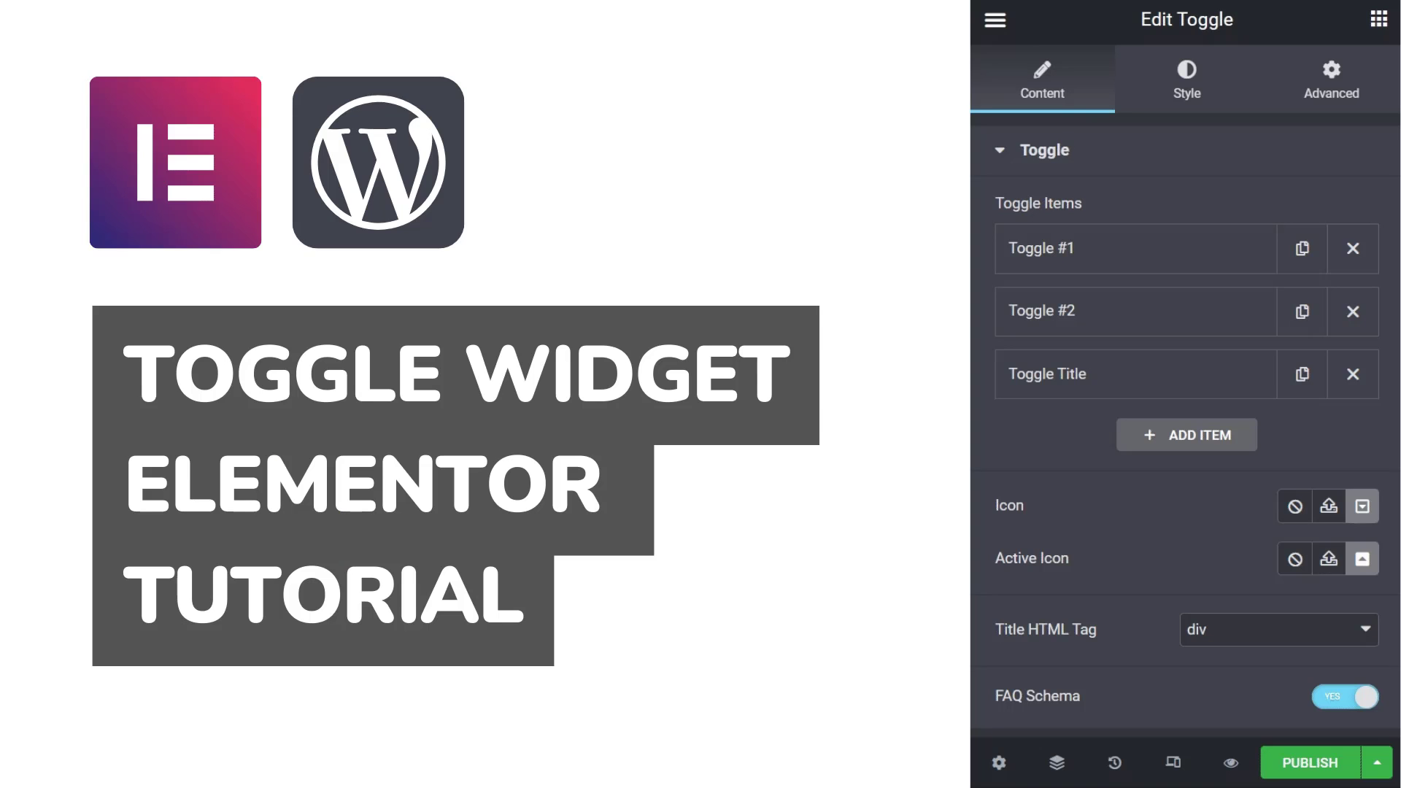